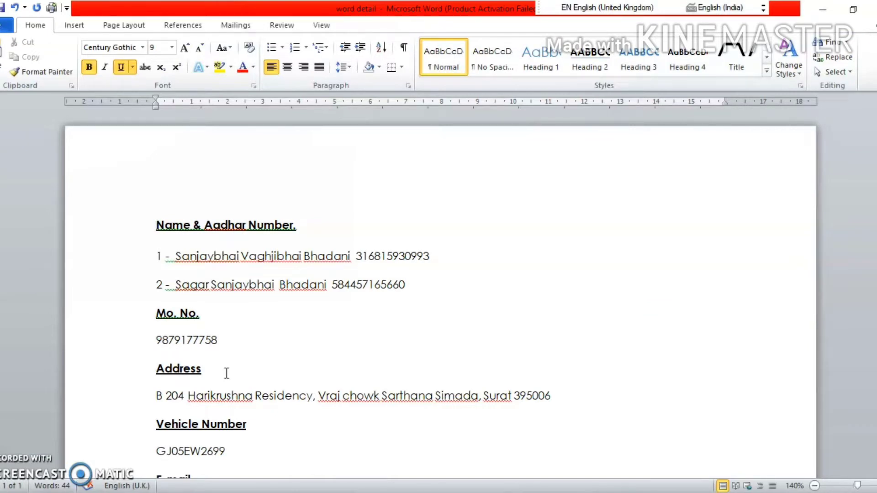
# Review the applicant and vehicle details in the Word document
pyautogui.press('Down')
pyautogui.press('Down')
pyautogui.press('Down')
pyautogui.press('Down')
pyautogui.press('Down')
pyautogui.press('Down')
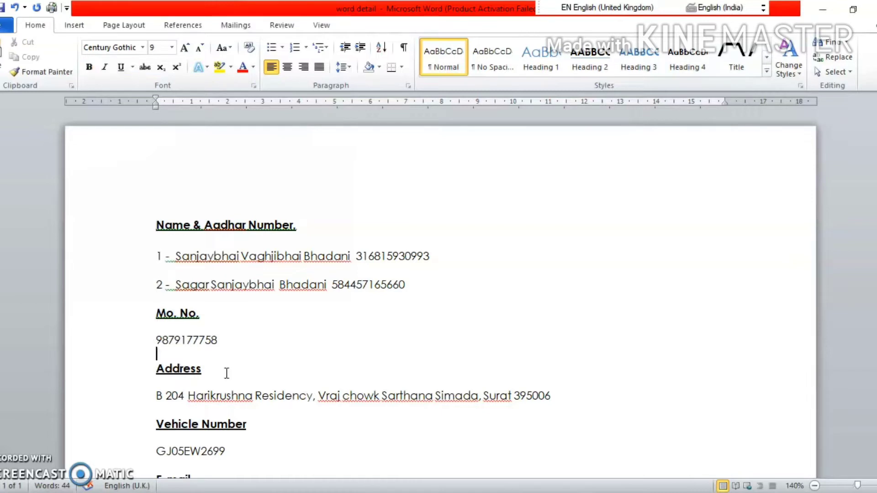
pyautogui.press('Down')
pyautogui.press('Down')
pyautogui.press('Down')
pyautogui.press('Down')
pyautogui.press('Down')
pyautogui.press('Down')
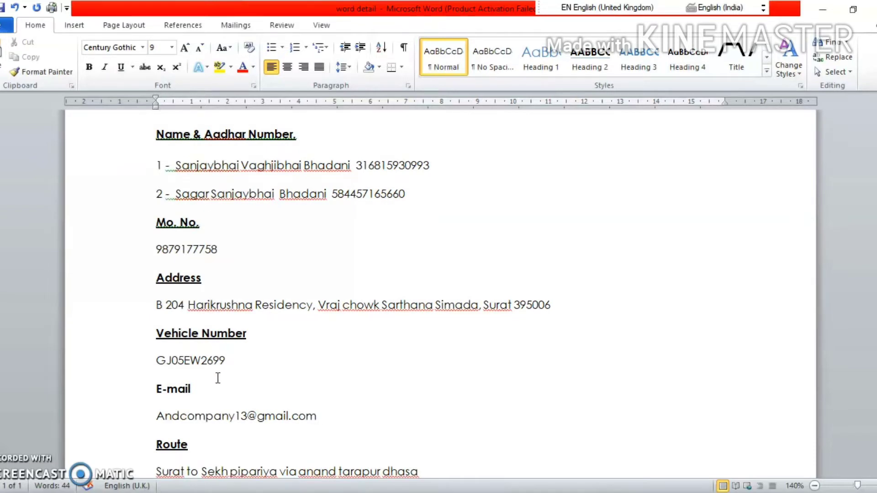
pyautogui.click(194, 471)
pyautogui.press('Right')
pyautogui.press('Right')
pyautogui.press('Right')
pyautogui.press('Right')
pyautogui.press('Right')
pyautogui.press('Right')
pyautogui.press('Right')
pyautogui.press('Right')
pyautogui.press('Right')
pyautogui.press('Right')
pyautogui.press('Right')
pyautogui.press('Right')
pyautogui.press('Right')
pyautogui.press('Right')
pyautogui.press('Right')
pyautogui.press('Right')
pyautogui.press('Right')
pyautogui.press('Right')
pyautogui.press('Right')
pyautogui.press('Right')
pyautogui.press('Right')
pyautogui.press('Right')
pyautogui.press('Right')
pyautogui.press('Right')
pyautogui.press('Right')
pyautogui.press('Right')
pyautogui.press('Right')
pyautogui.press('Right')
pyautogui.press('Right')
pyautogui.press('Right')
pyautogui.press('Right')
pyautogui.press('Right')
pyautogui.press('Right')
pyautogui.press('Right')
pyautogui.press('Right')
pyautogui.press('Right')
pyautogui.press('Right')
pyautogui.press('Right')
pyautogui.press('Right')
# Search for digital Gujarat and open the DigitalGujarat citizen New Registration page
pyautogui.hotkey('alt', 'Tab')
pyautogui.hotkey('alt', 'Tab')
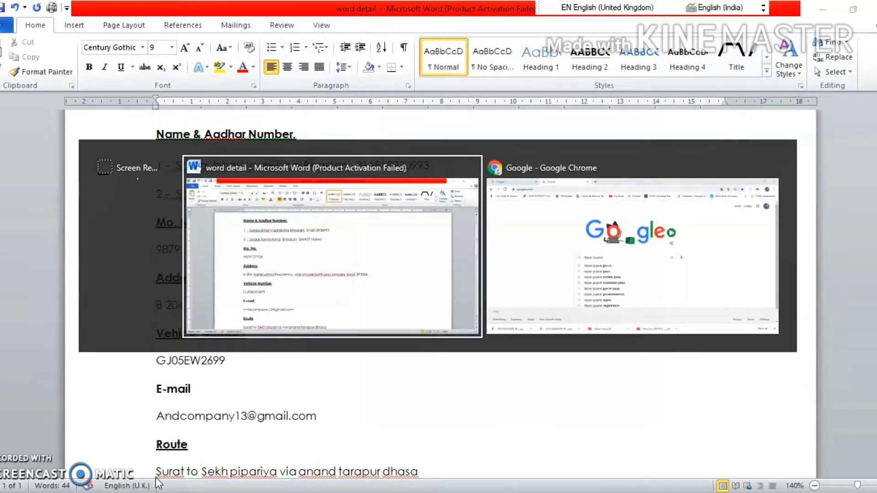
pyautogui.hotkey('alt', 'Tab')
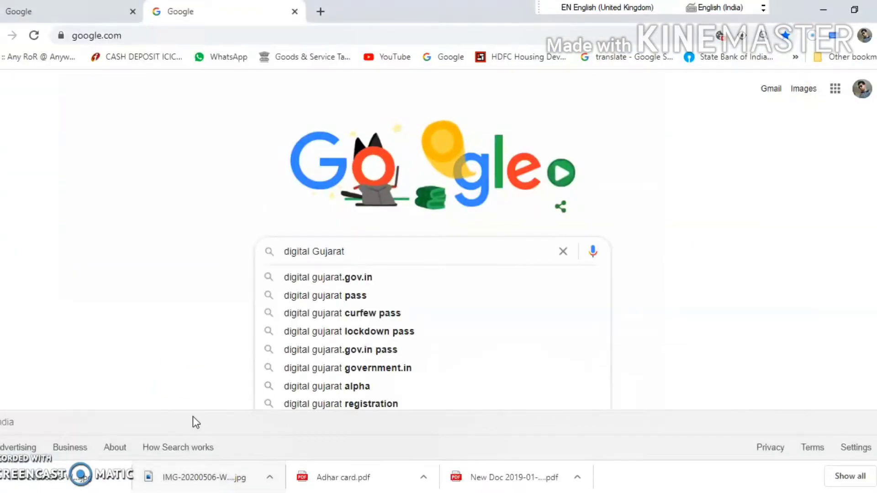
pyautogui.press('Return')
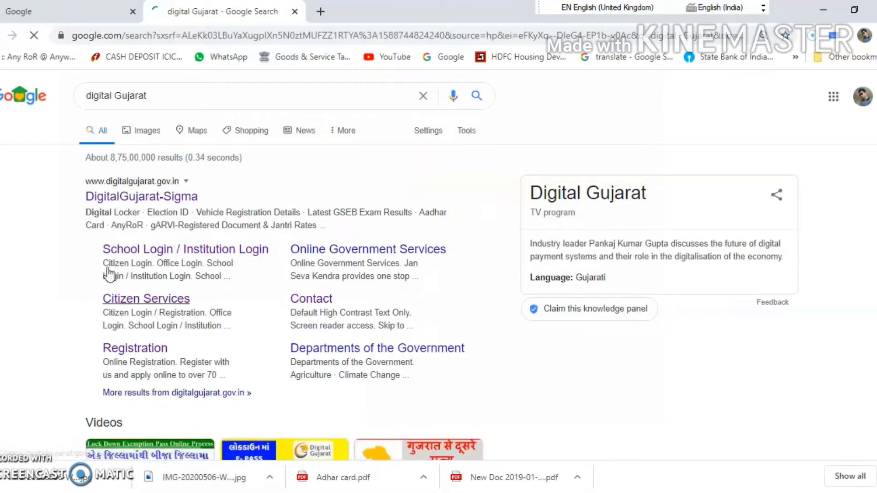
pyautogui.click(134, 200)
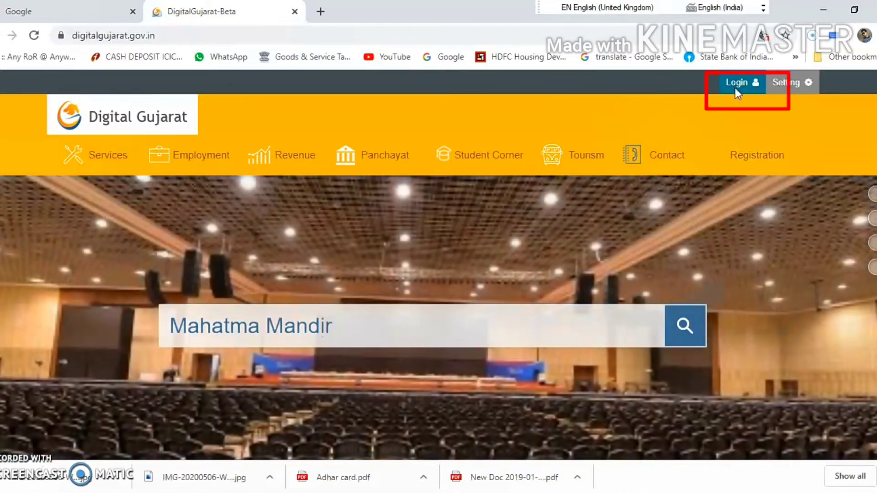
pyautogui.click(737, 85)
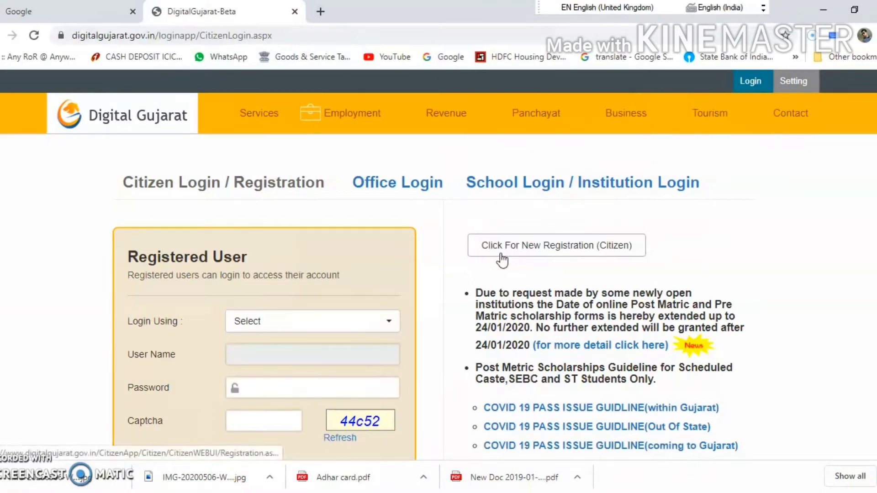
pyautogui.click(551, 248)
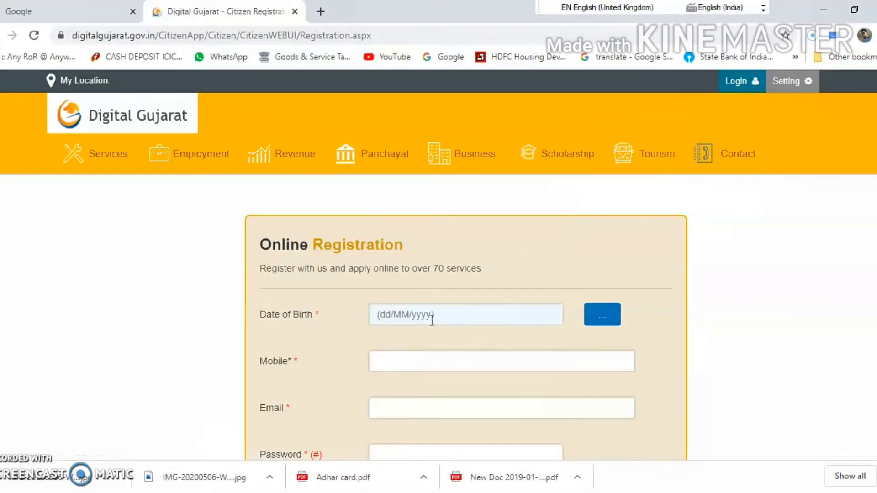
pyautogui.click(384, 312)
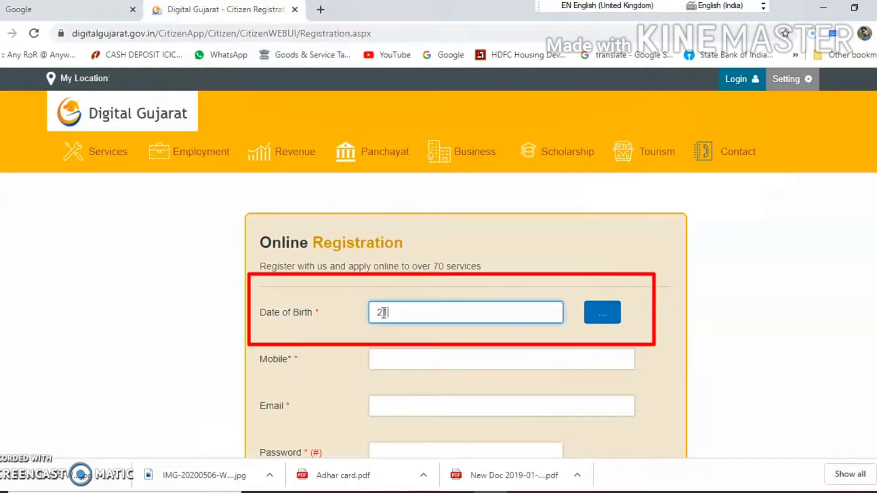
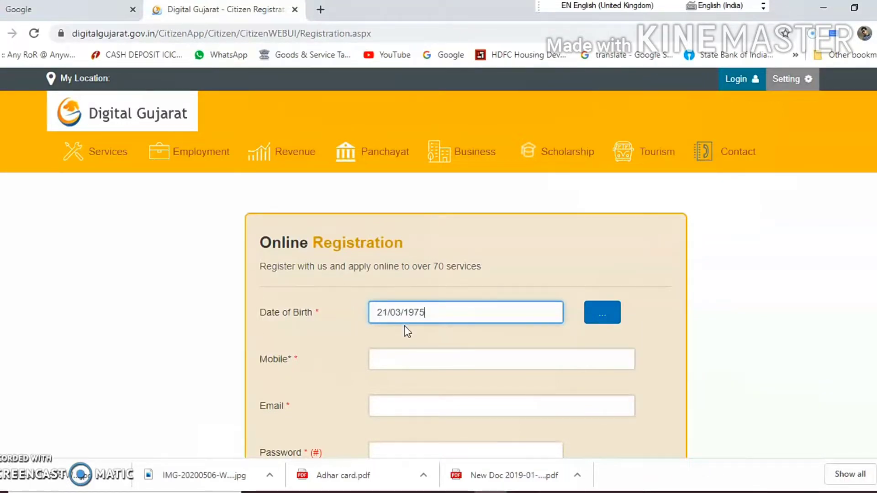
pyautogui.click(389, 355)
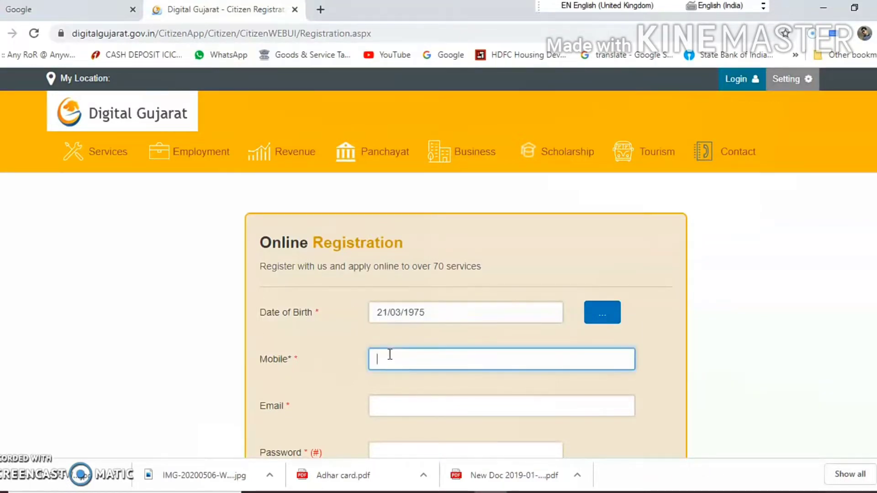
# Copy the applicant's mobile number from the Word details document
pyautogui.hotkey('alt', 'Tab')
pyautogui.hotkey('alt', 'Tab')
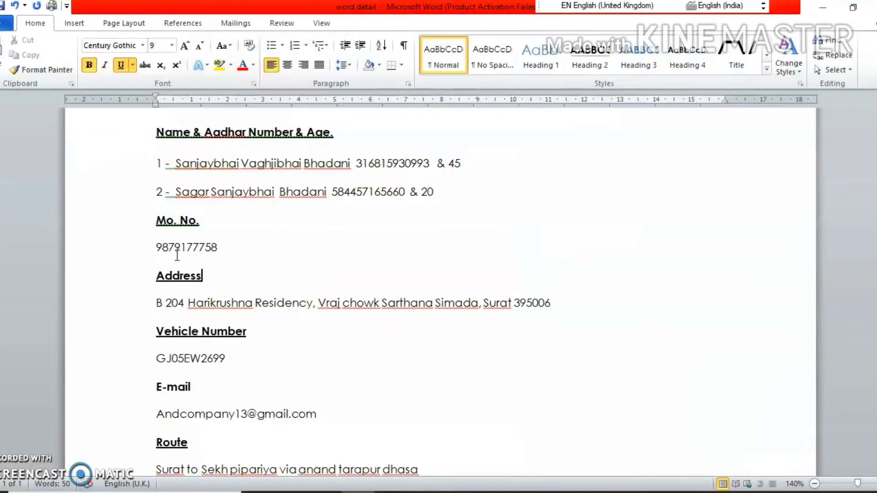
pyautogui.doubleClick(182, 247)
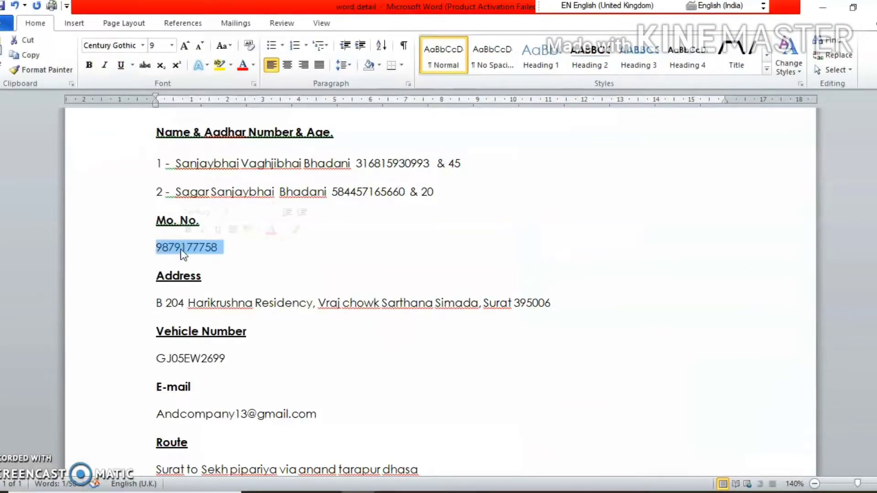
pyautogui.hotkey('shift', 'Left')
pyautogui.hotkey('ctrl', 'c')
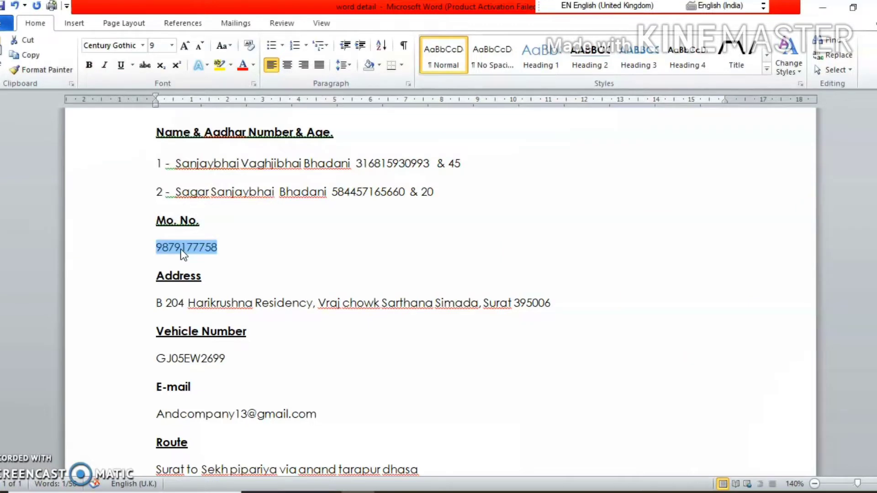
pyautogui.hotkey('alt', 'Tab')
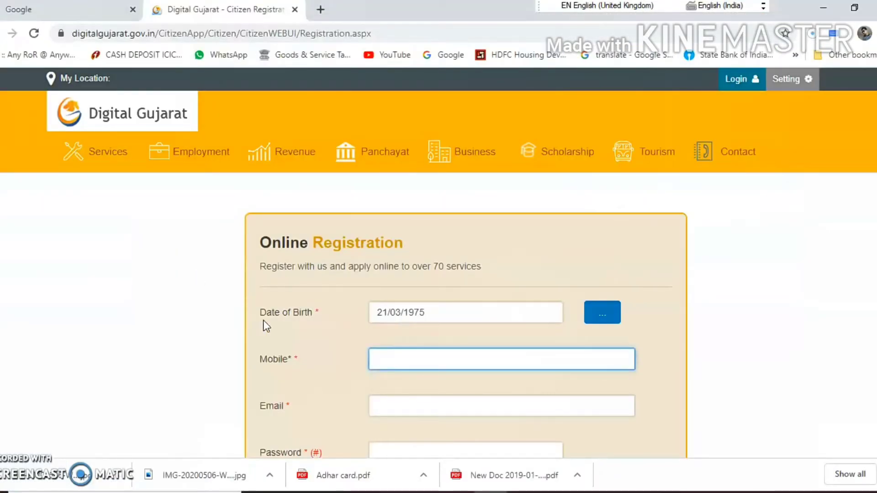
# Paste the mobile number and enter the applicant's e-mail address, dismissing the security alert
pyautogui.hotkey('ctrl', 'v')
pyautogui.press('Tab')
pyautogui.scroll(-1, 192, 433)
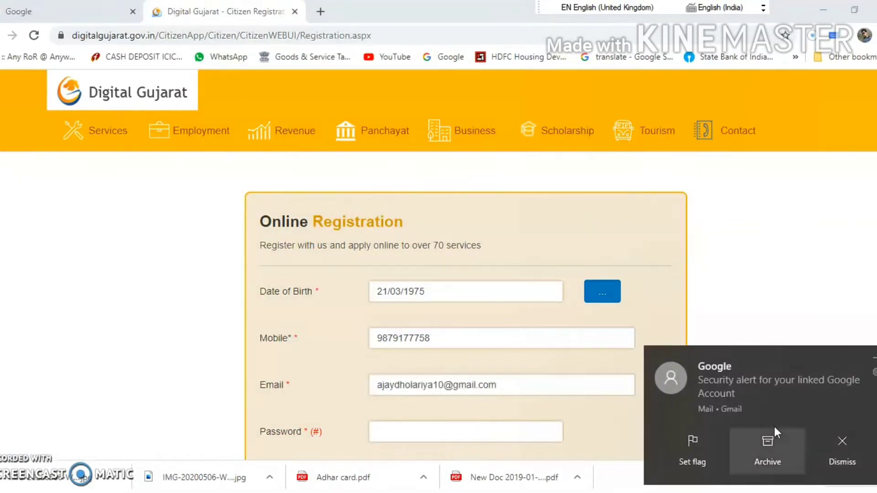
pyautogui.click(833, 442)
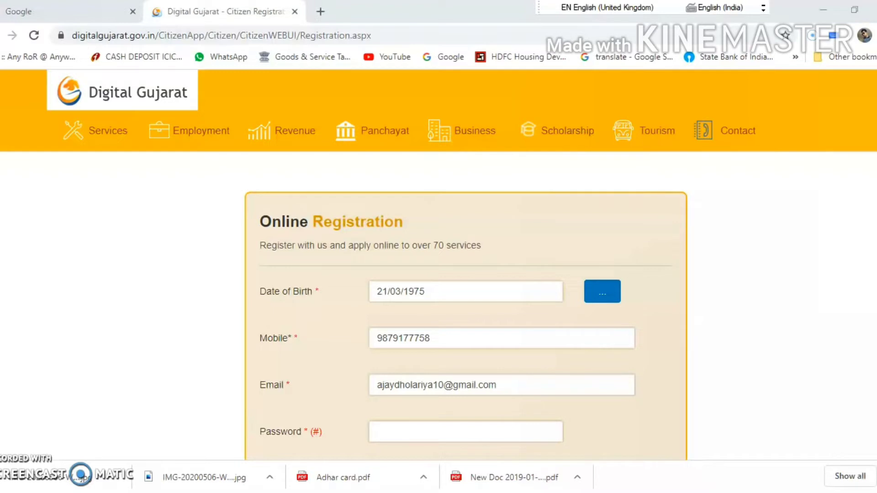
pyautogui.scroll(-5, 543, 221)
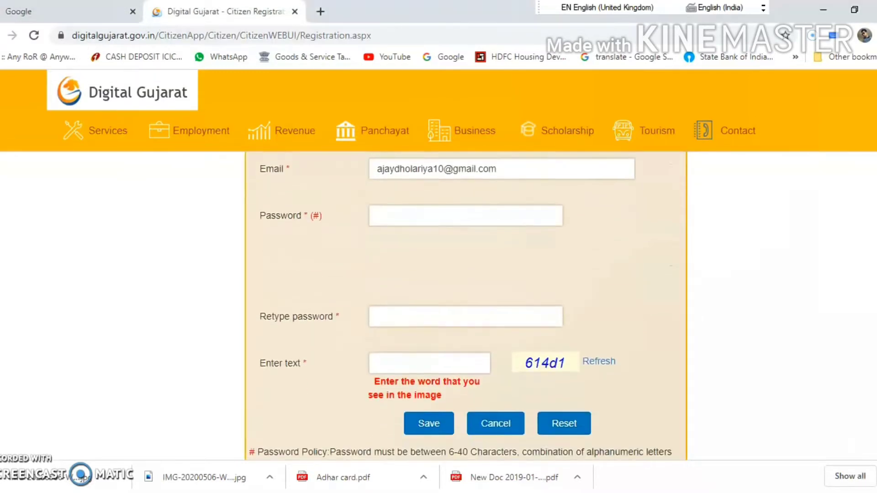
# Set and confirm the account password, enter the captcha text, and submit the form
pyautogui.click(442, 215)
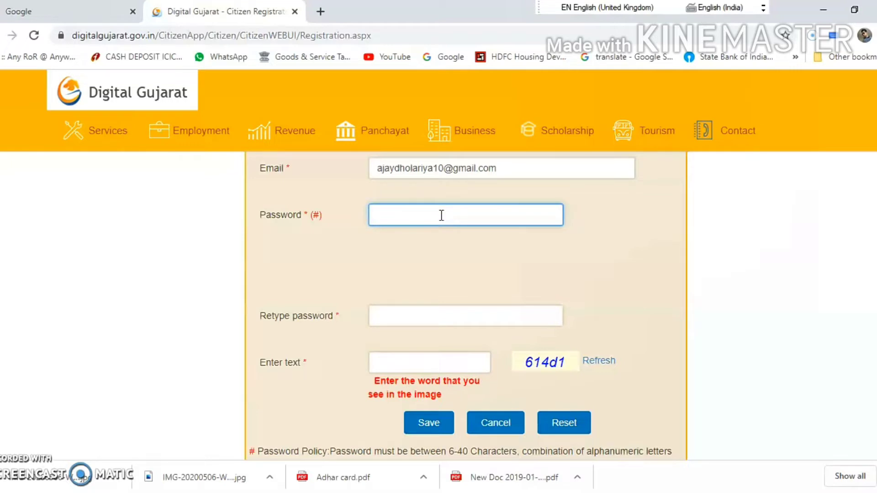
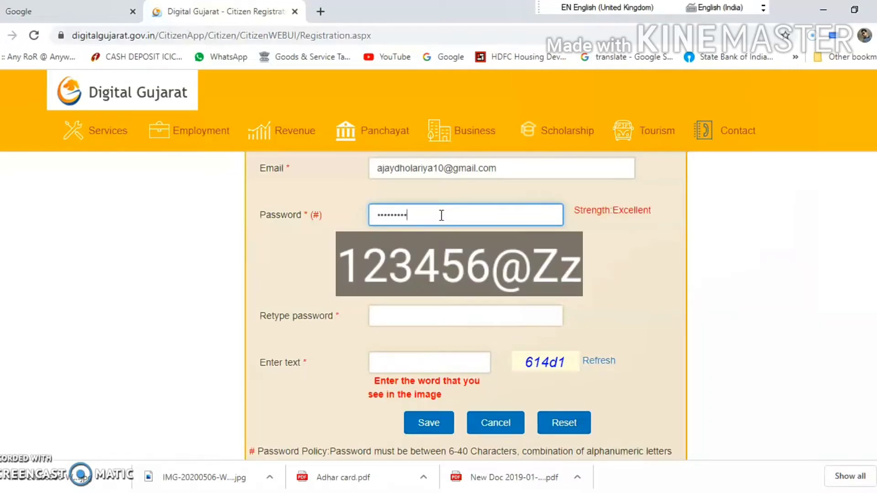
pyautogui.click(402, 319)
pyautogui.write('•')
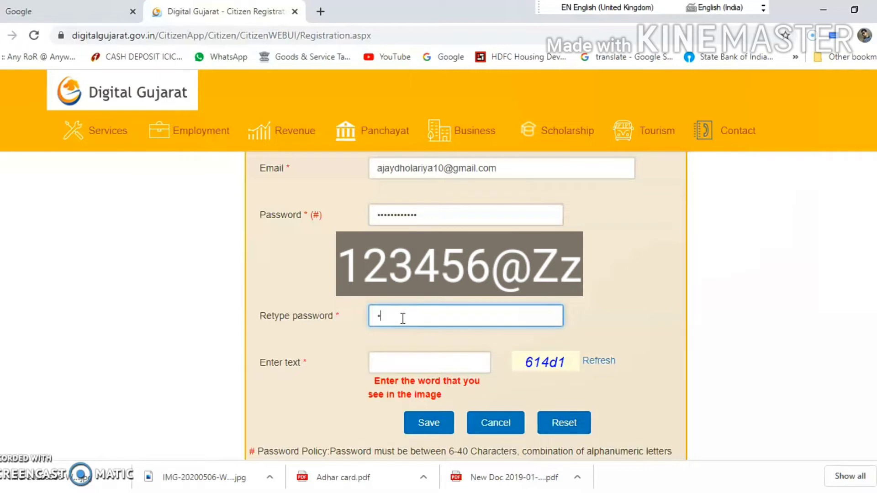
pyautogui.write('••••••••••')
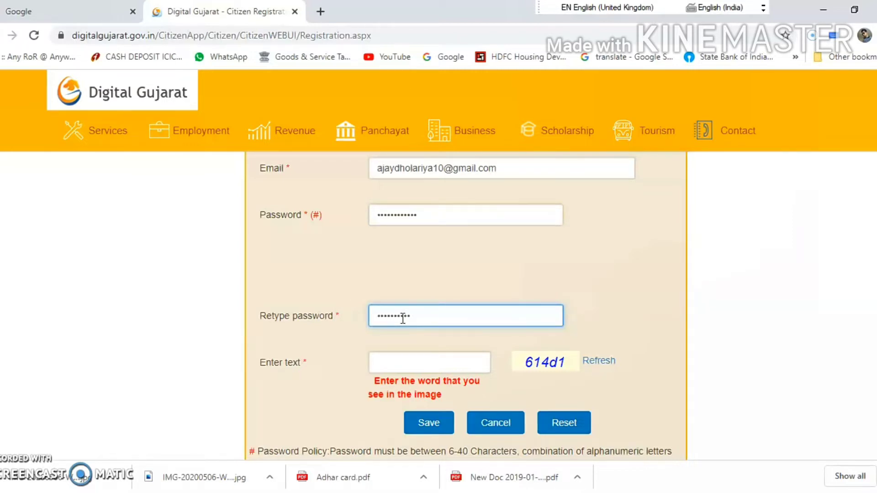
pyautogui.write('••')
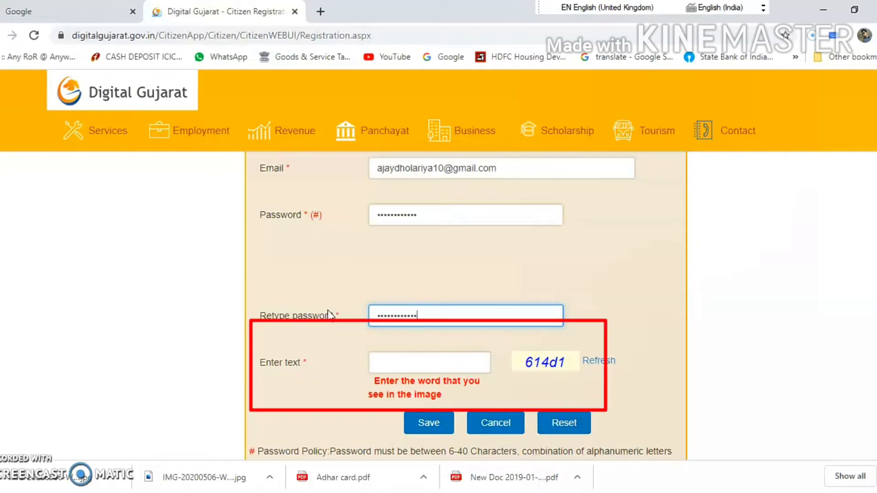
pyautogui.click(391, 366)
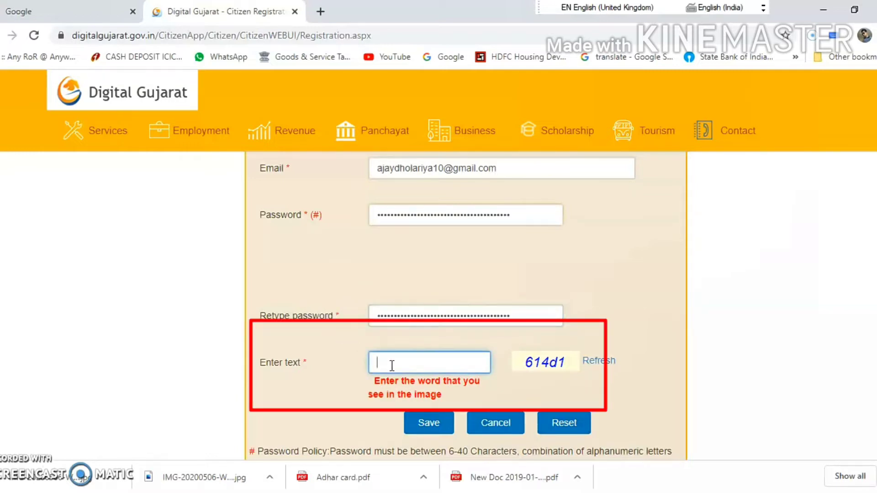
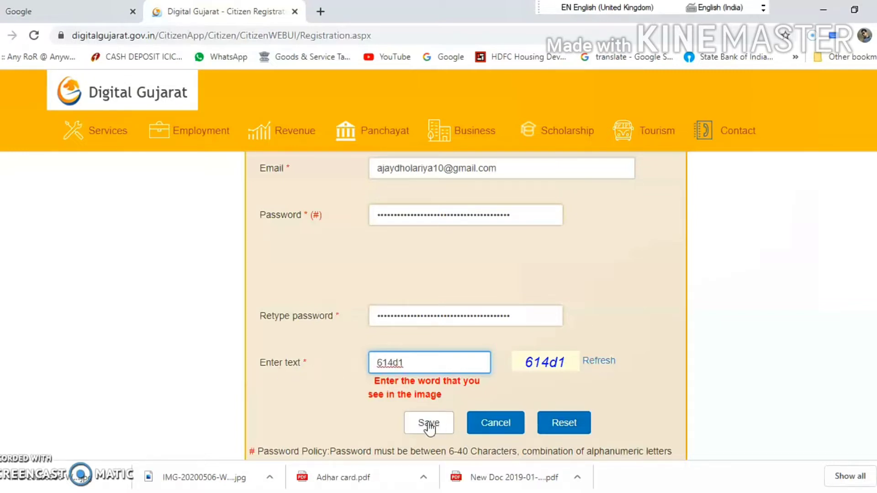
pyautogui.click(429, 423)
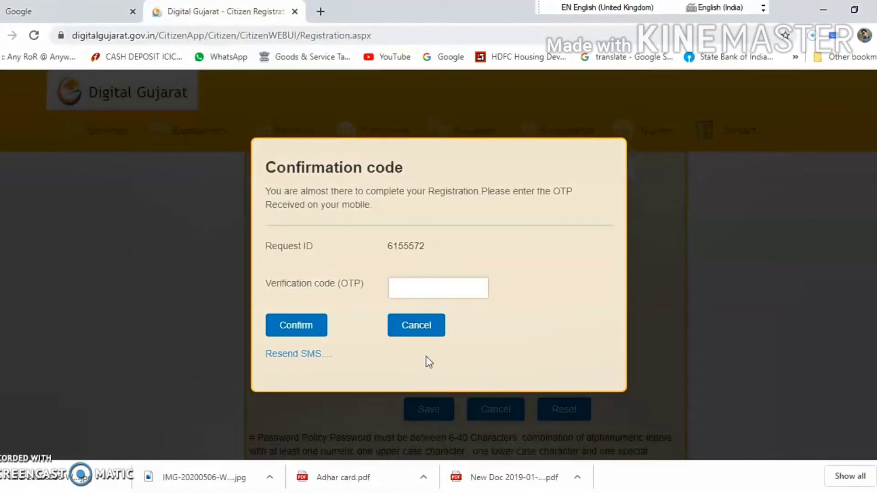
# Enter the one-time code sent to the mobile and confirm it
pyautogui.click(430, 283)
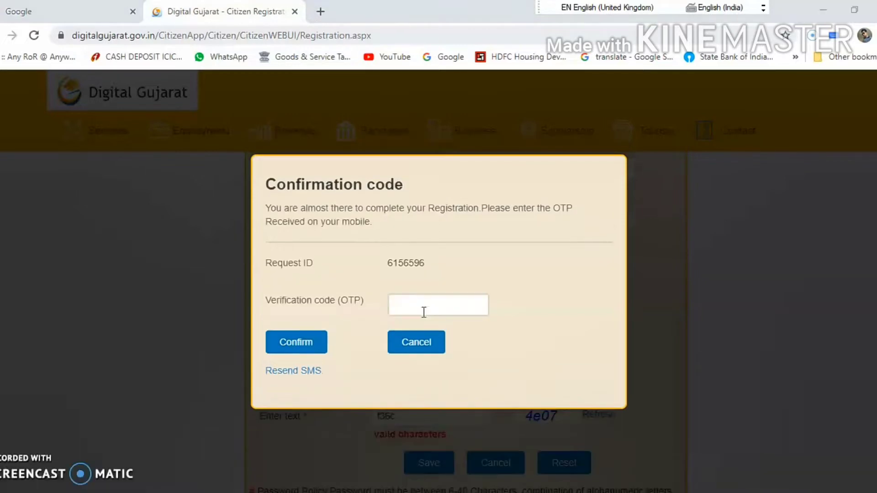
pyautogui.click(424, 308)
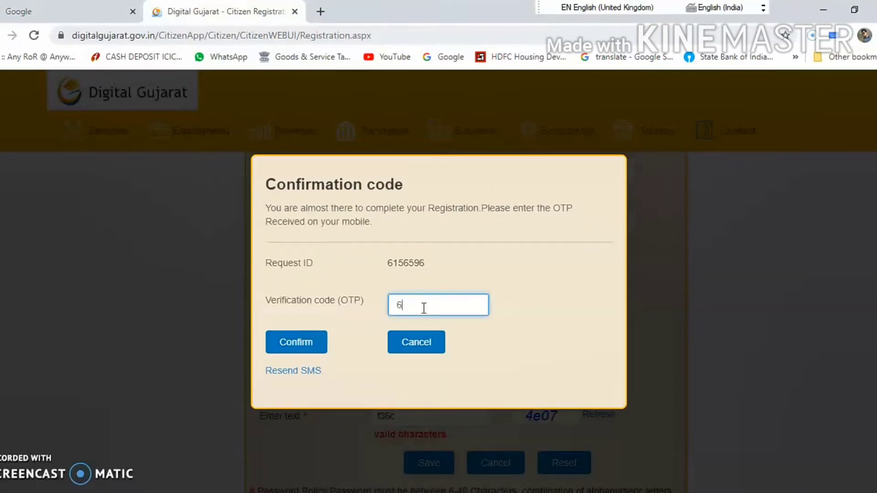
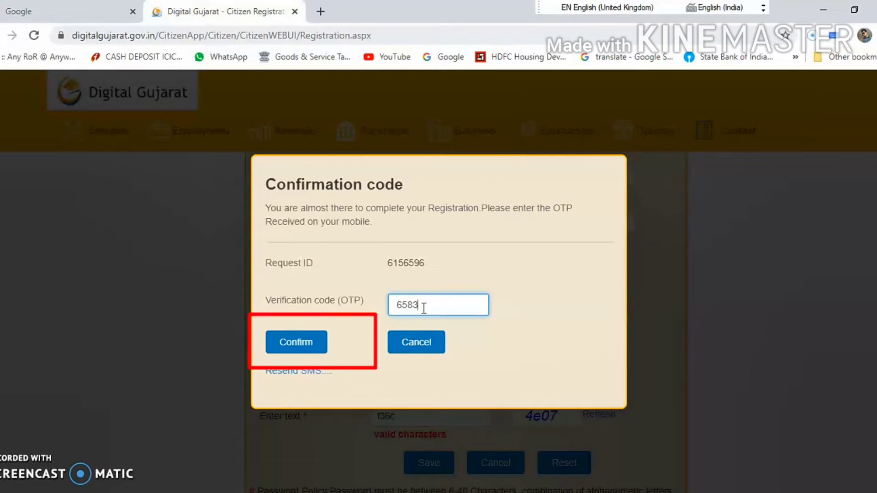
pyautogui.click(302, 341)
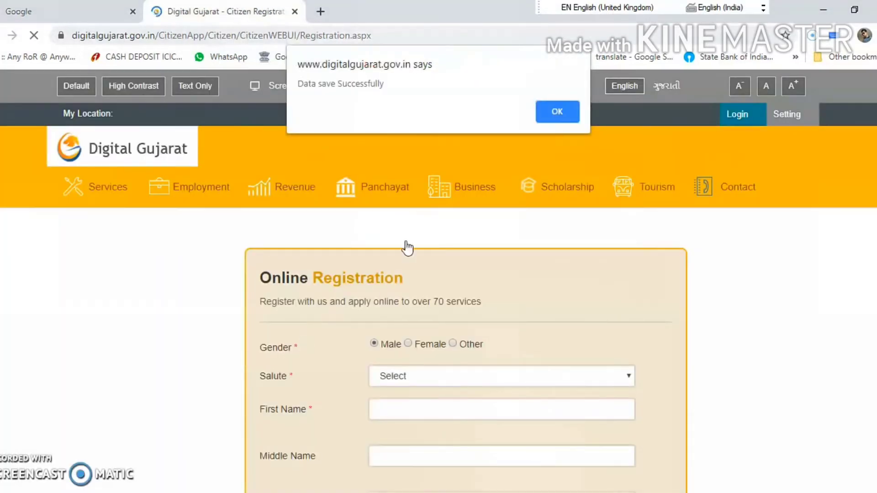
# Dismiss the 'Data save Successfully' alert and choose Mr. as the salutation
pyautogui.click(558, 112)
pyautogui.scroll(-5, 558, 112)
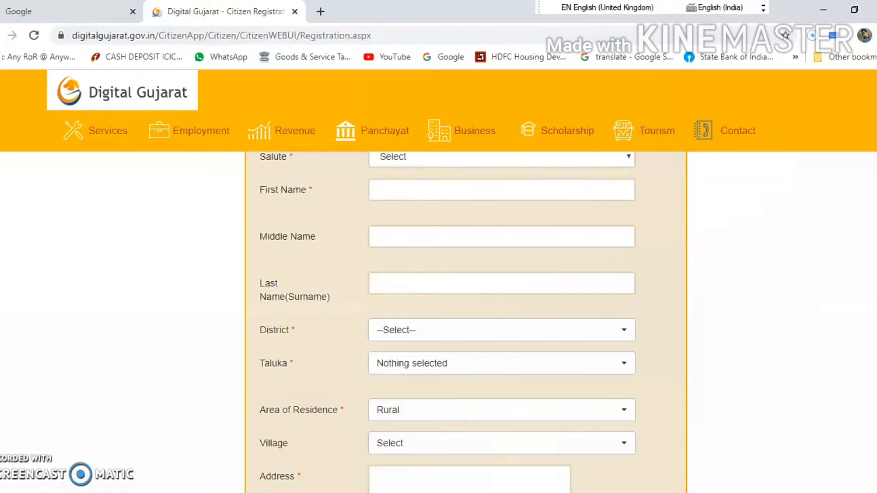
pyautogui.scroll(5, 438, 320)
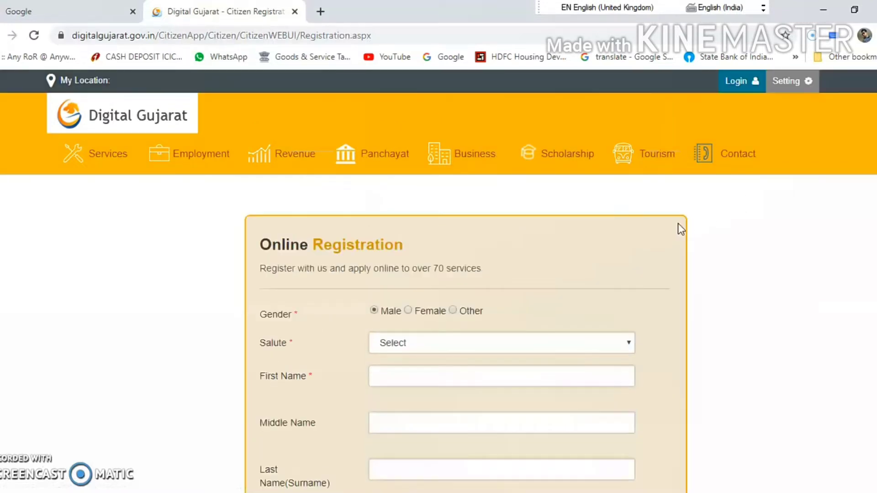
pyautogui.click(418, 344)
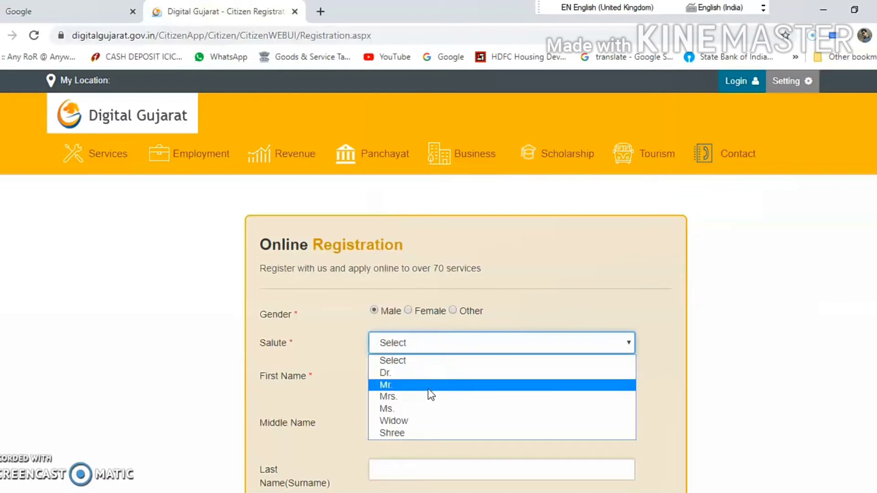
pyautogui.click(429, 386)
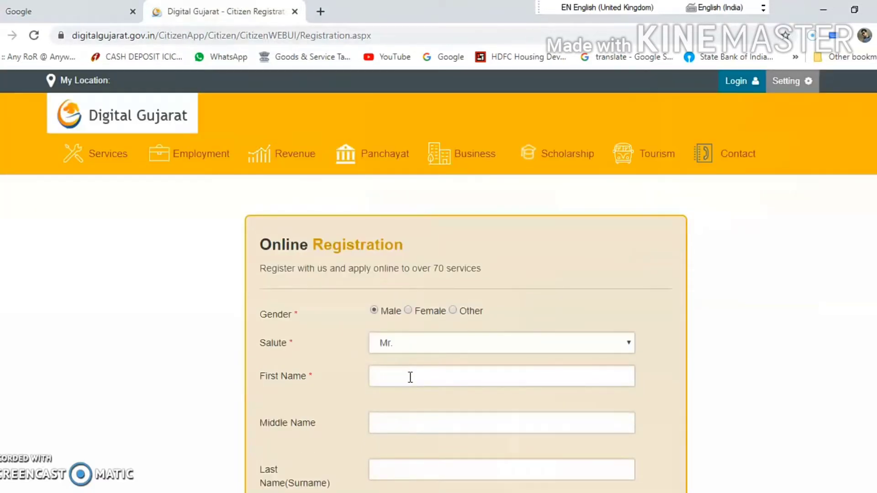
pyautogui.click(411, 377)
pyautogui.hotkey('alt', 'Tab')
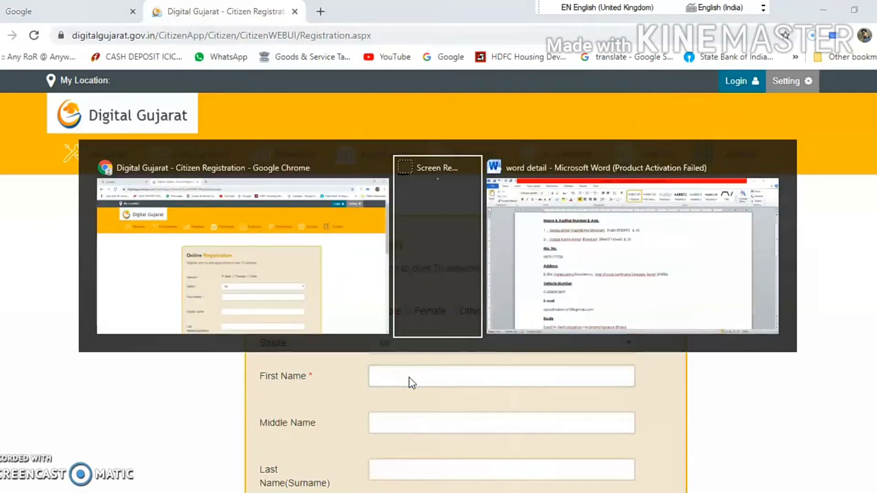
# Select and copy the first applicant's three-part name in the Word document
pyautogui.hotkey('alt', 'Tab')
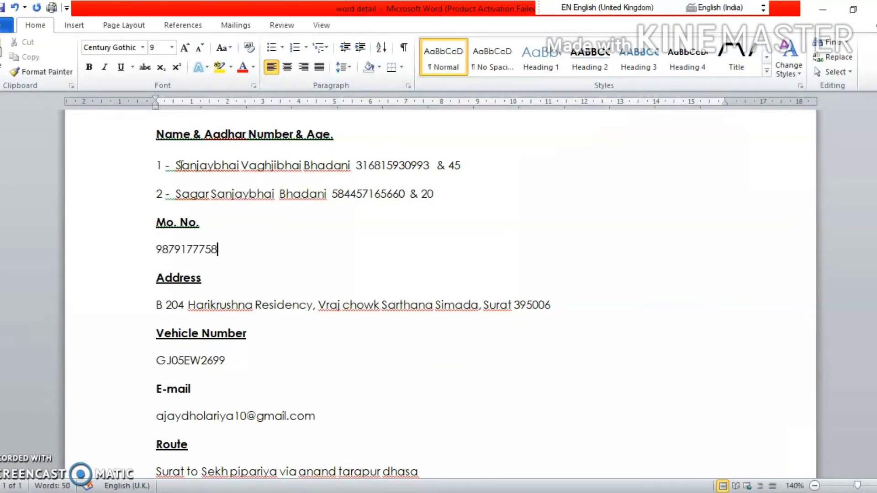
pyautogui.click(176, 165)
pyautogui.hotkey('ctrl', 'shift', 'Right')
pyautogui.hotkey('ctrl', 'shift', 'Right')
pyautogui.hotkey('ctrl', 'shift', 'Right')
pyautogui.hotkey('ctrl', 'shift', 'Right')
pyautogui.hotkey('ctrl', 'shift', 'Right')
pyautogui.hotkey('ctrl', 'shift', 'Right')
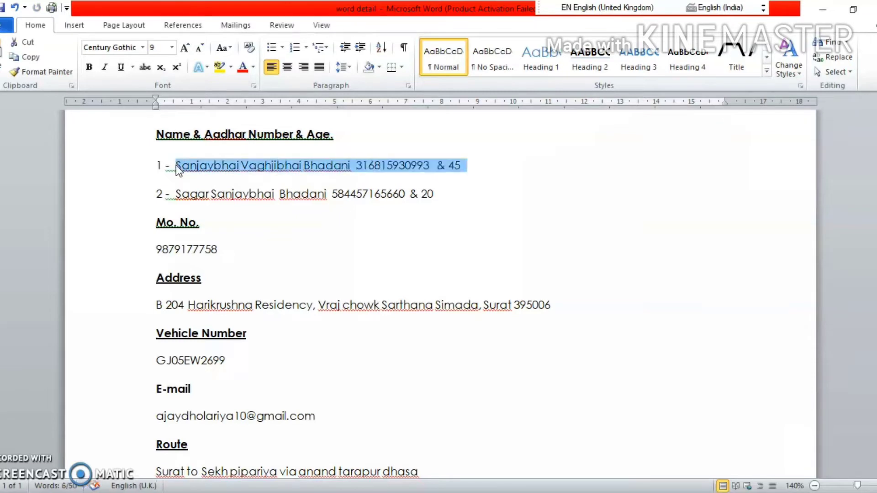
pyautogui.hotkey('ctrl', 'shift', 'Left')
pyautogui.hotkey('ctrl', 'shift', 'Left')
pyautogui.hotkey('ctrl', 'shift', 'Left')
pyautogui.hotkey('ctrl', 'shift', 'Left')
pyautogui.hotkey('ctrl', 'shift', 'Left')
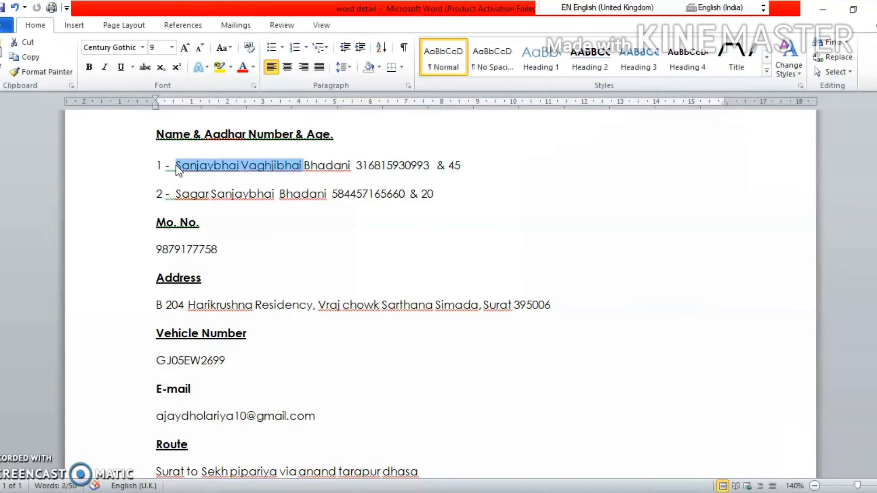
pyautogui.hotkey('ctrl', 'shift', 'Right')
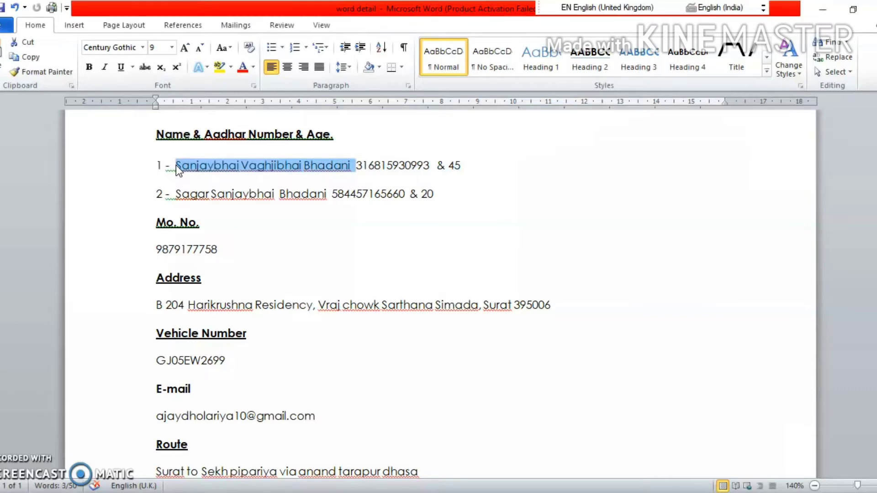
pyautogui.hotkey('shift', 'Left')
pyautogui.hotkey('ctrl', 'c')
# Paste the name into First Name and trim it to just the first name
pyautogui.hotkey('alt', 'Tab')
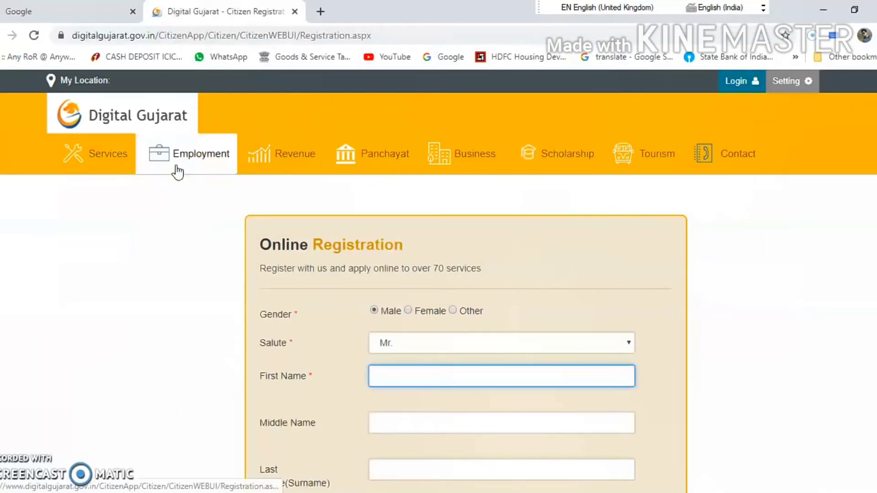
pyautogui.hotkey('ctrl', 'v')
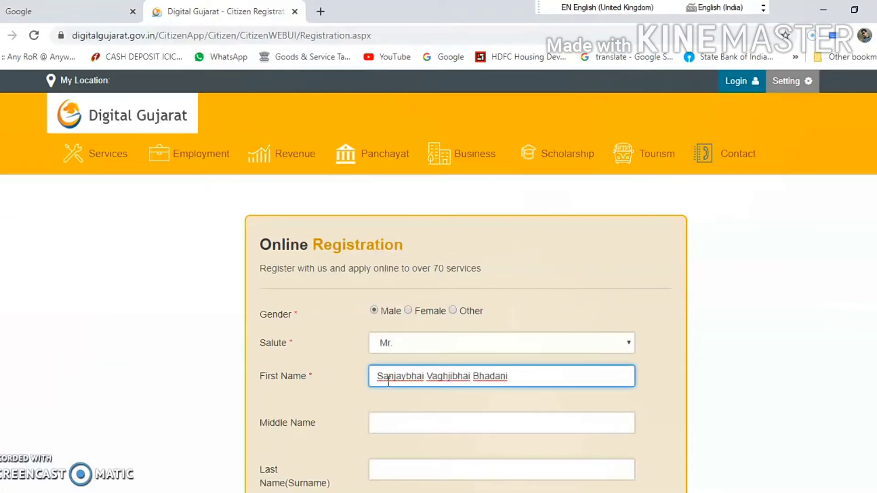
pyautogui.click(424, 377)
pyautogui.hotkey('shift', 'End')
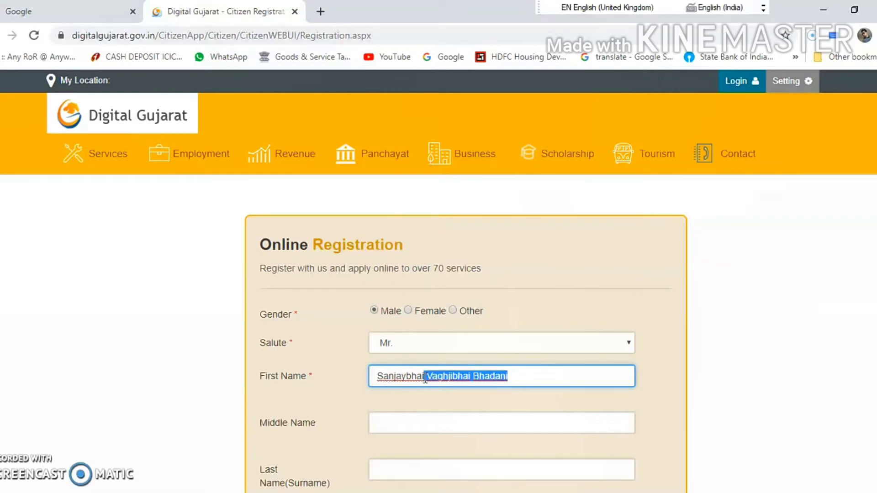
pyautogui.press('BackSpace')
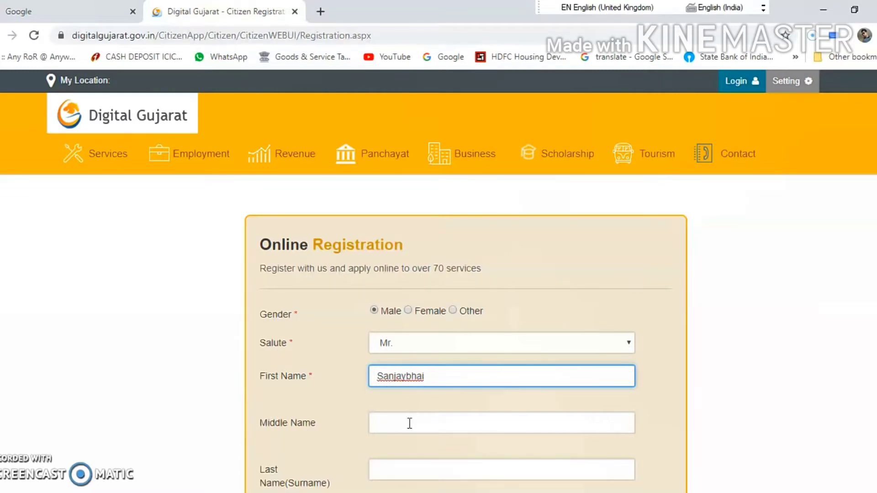
# Enter the applicant's middle name in Middle Name, correcting a typo
pyautogui.click(410, 423)
pyautogui.hotkey('ctrl', 'v')
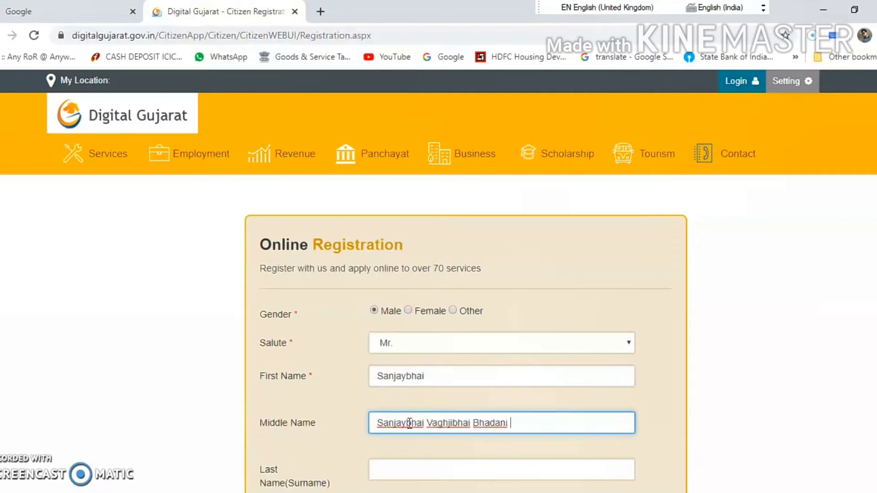
pyautogui.press('BackSpace')
pyautogui.press('BackSpace')
pyautogui.press('BackSpace')
pyautogui.press('BackSpace')
pyautogui.press('BackSpace')
pyautogui.press('BackSpace')
pyautogui.press('BackSpace')
pyautogui.press('BackSpace')
pyautogui.press('BackSpace')
pyautogui.press('BackSpace')
pyautogui.press('BackSpace')
pyautogui.press('BackSpace')
pyautogui.press('BackSpace')
pyautogui.press('BackSpace')
pyautogui.press('BackSpace')
pyautogui.press('BackSpace')
pyautogui.press('BackSpace')
pyautogui.press('BackSpace')
pyautogui.press('BackSpace')
pyautogui.press('BackSpace')
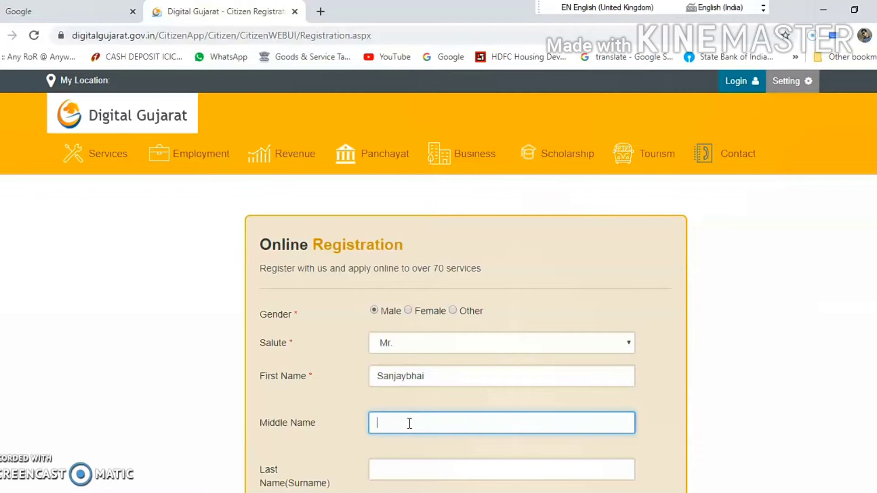
pyautogui.write('Vaghajibhai')
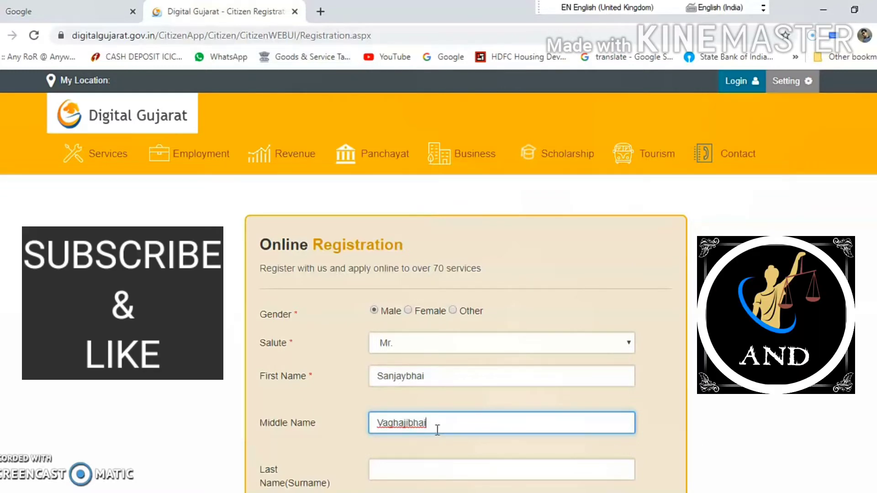
pyautogui.click(405, 422)
pyautogui.press('BackSpace')
pyautogui.click(392, 470)
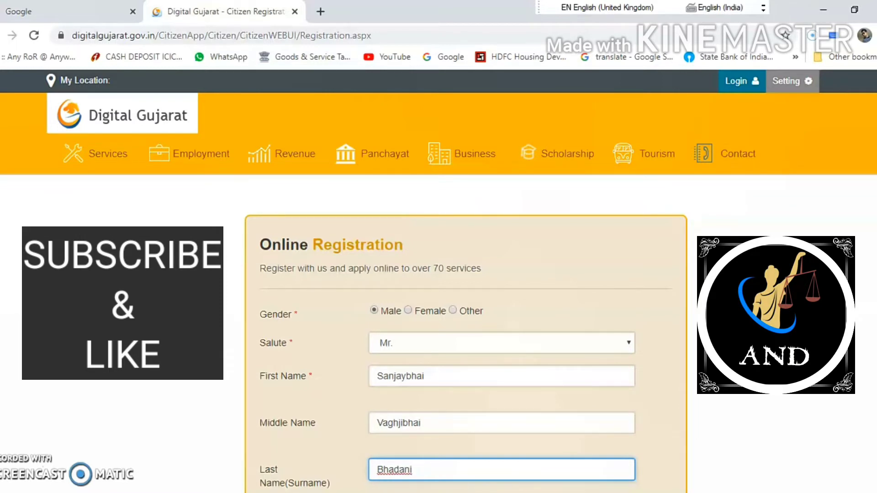
pyautogui.scroll(-5, 438, 281)
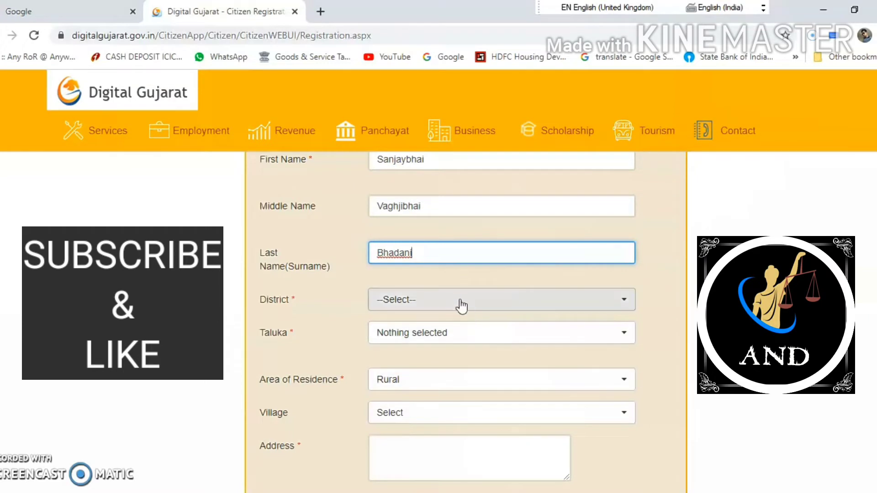
# Set District to Surat, Taluka to Puna and Area of Residence to Urban
pyautogui.click(461, 304)
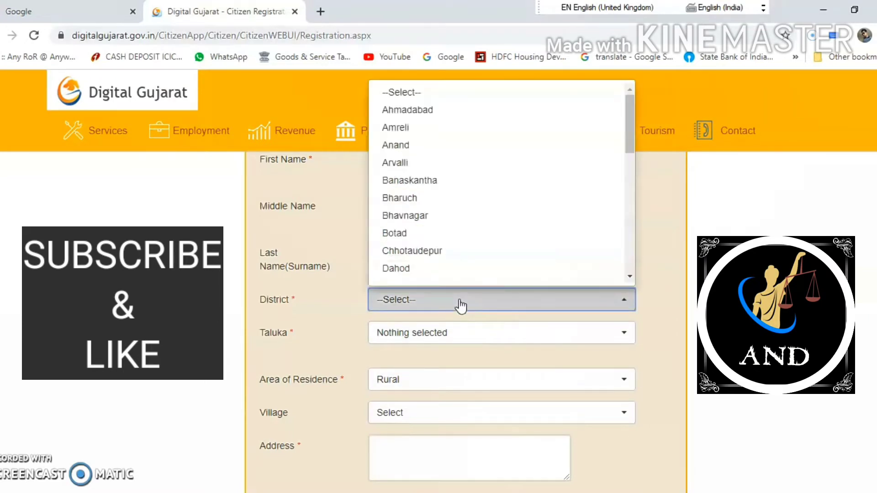
pyautogui.press('s')
pyautogui.press('t')
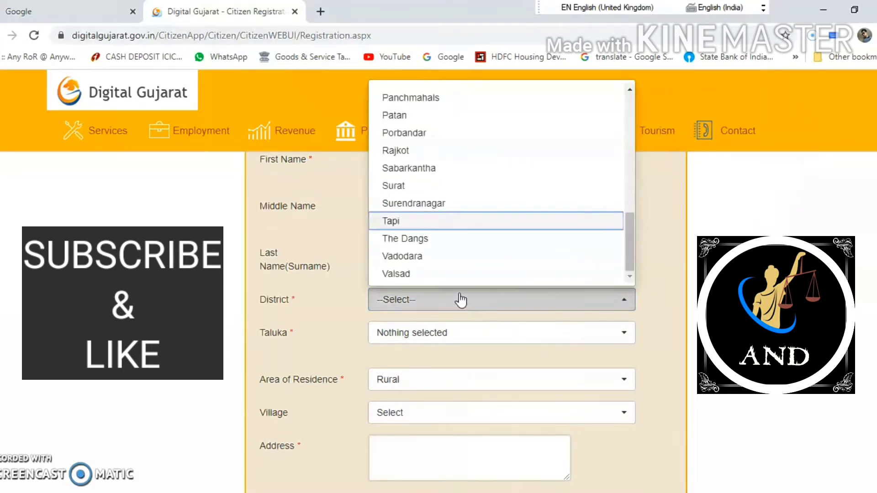
pyautogui.click(443, 185)
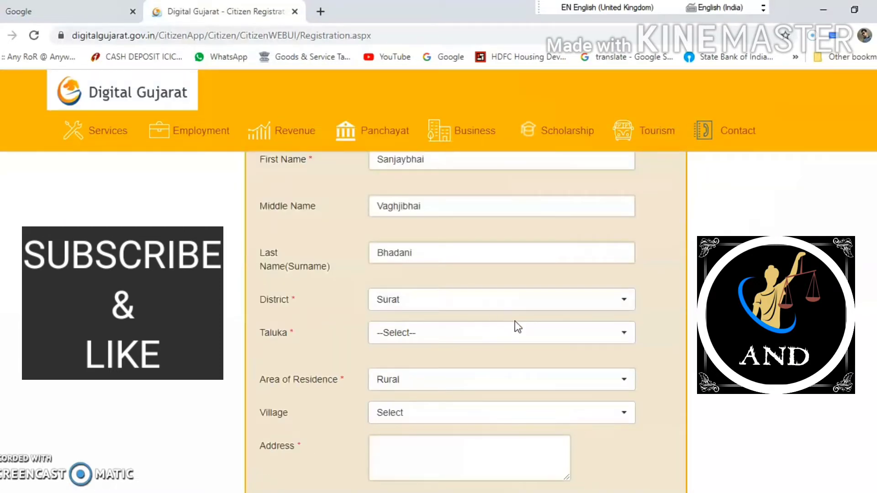
pyautogui.click(511, 339)
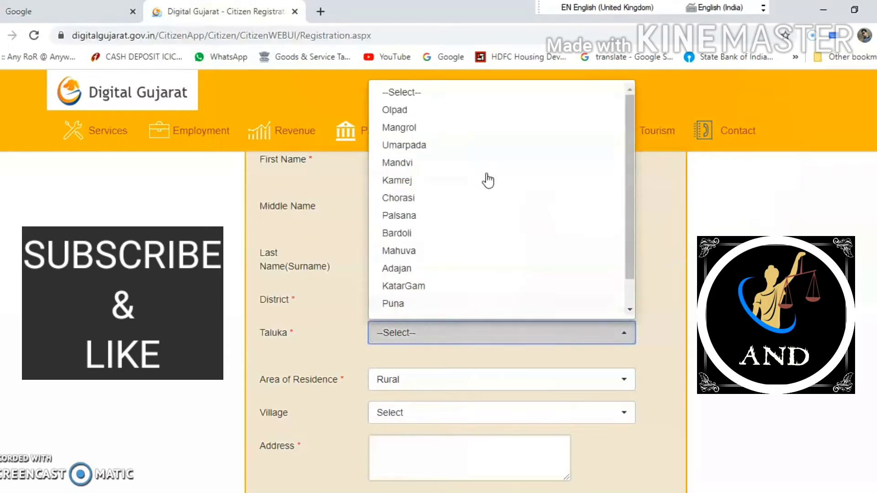
pyautogui.click(457, 303)
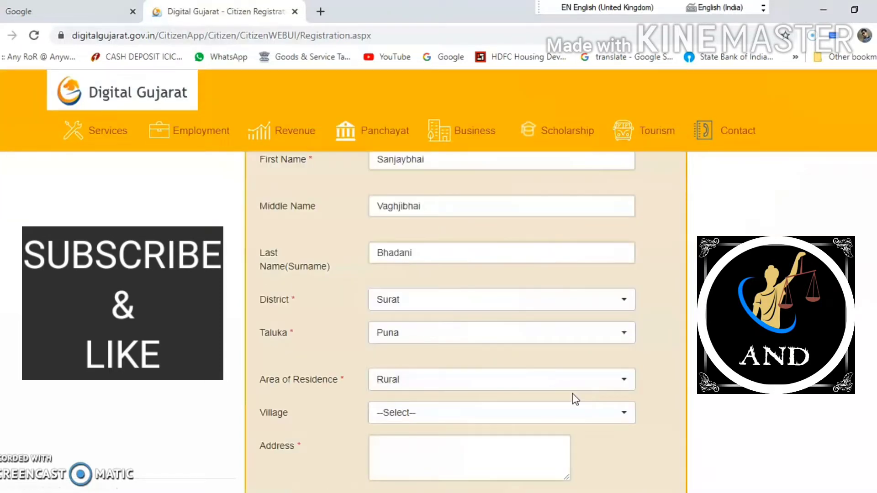
pyautogui.click(408, 383)
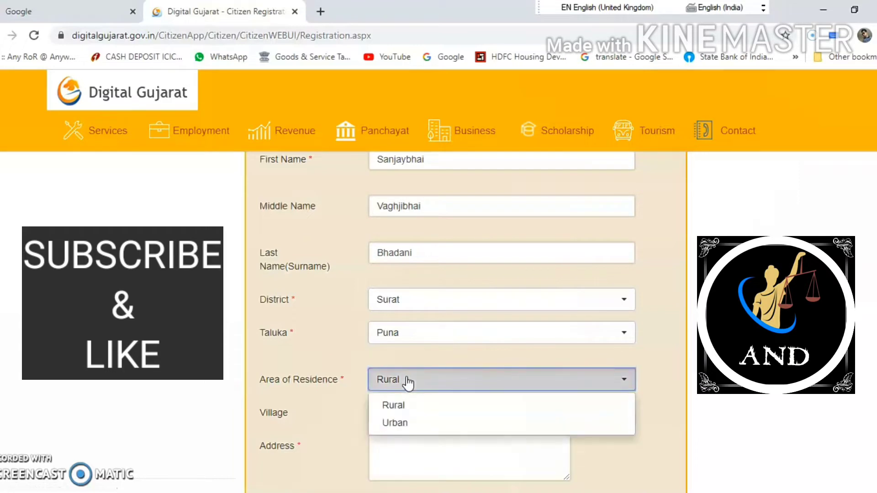
pyautogui.click(412, 424)
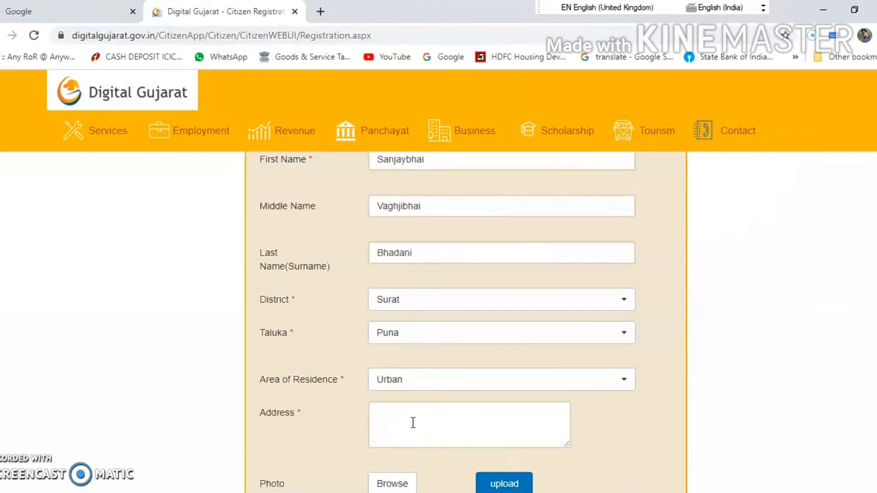
# Select and copy the applicant's address line from the Word document
pyautogui.click(403, 422)
pyautogui.hotkey('alt', 'Tab')
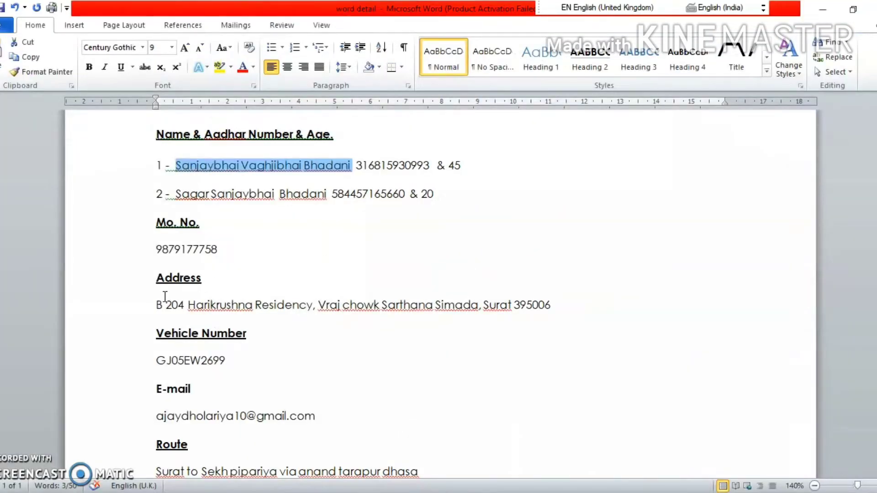
pyautogui.click(157, 304)
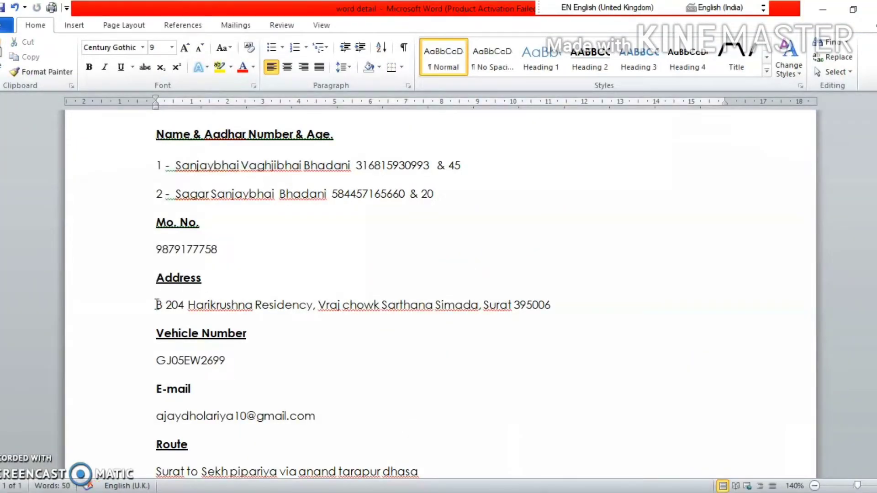
pyautogui.tripleClick(158, 304)
pyautogui.hotkey('ctrl', 'c')
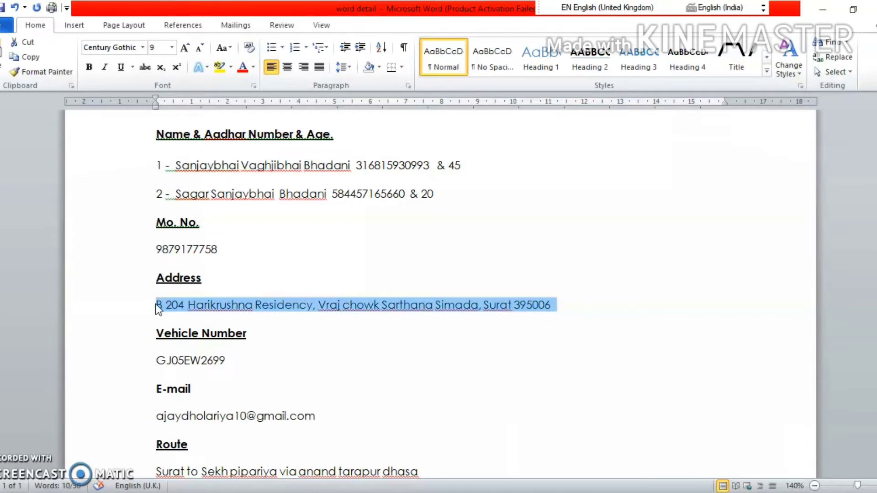
pyautogui.hotkey('alt', 'Tab')
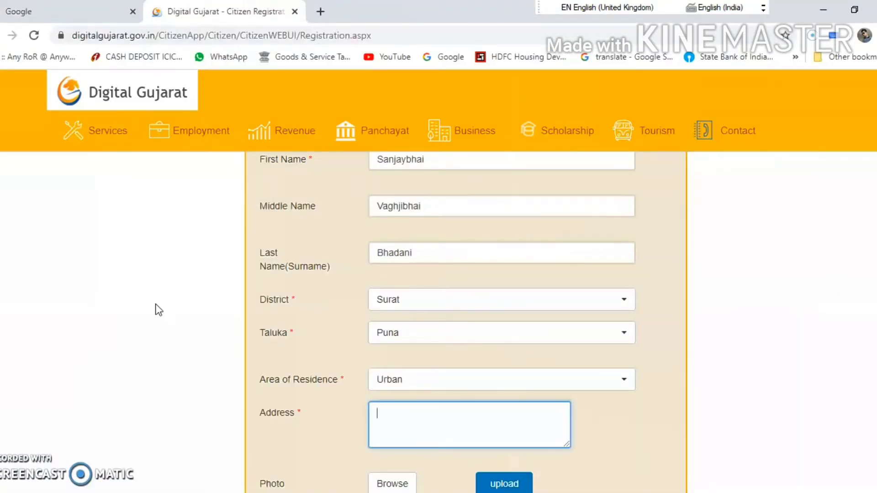
# Paste the address into the Address field and bring up the Photo file chooser
pyautogui.hotkey('ctrl', 'v')
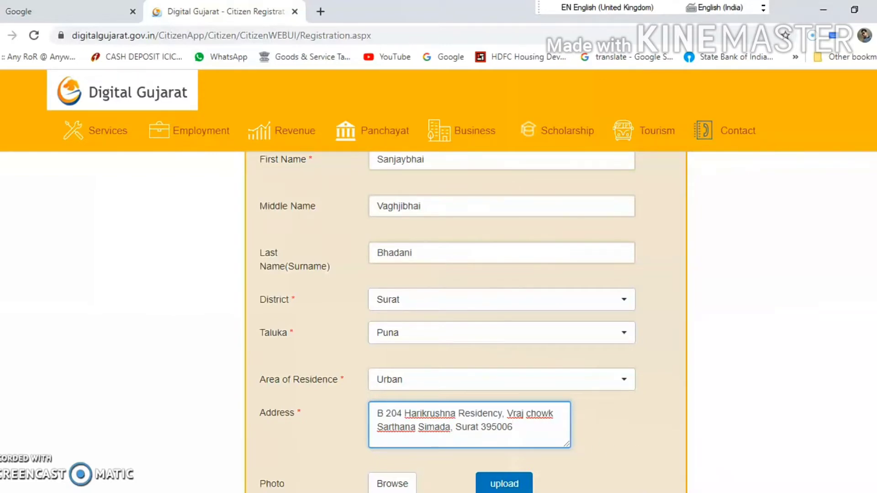
pyautogui.scroll(-1, 447, 320)
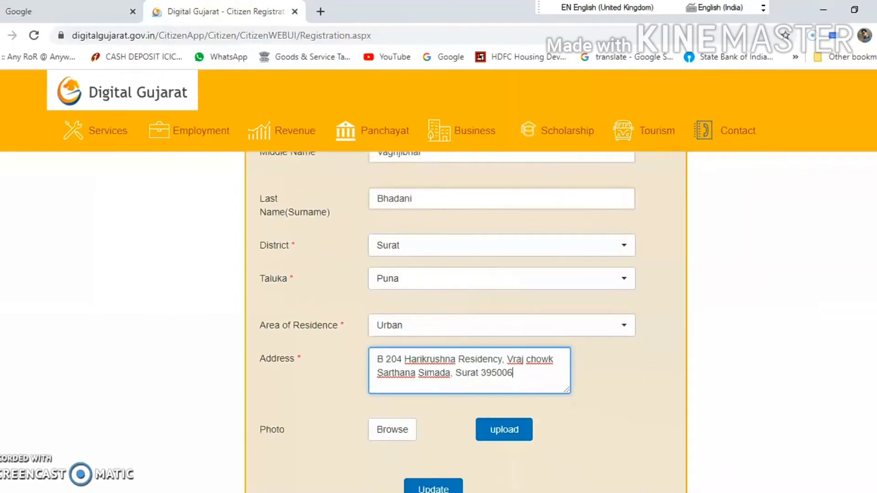
pyautogui.scroll(-1, 464, 322)
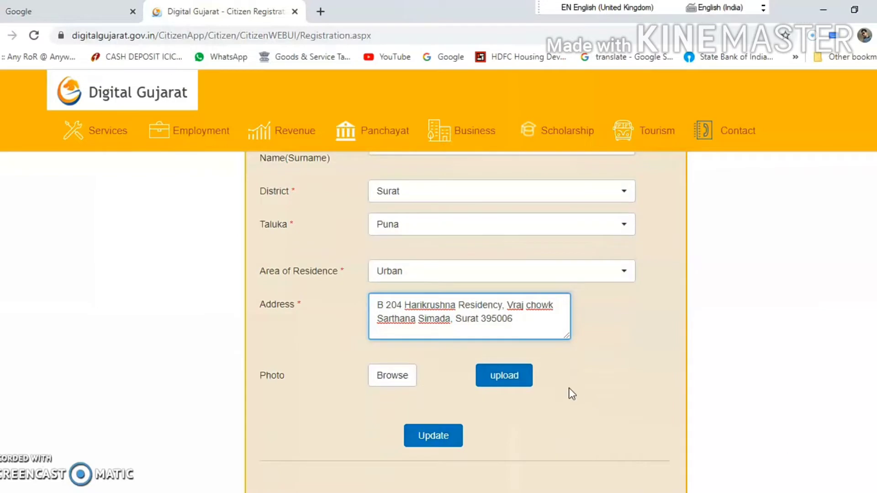
pyautogui.click(393, 380)
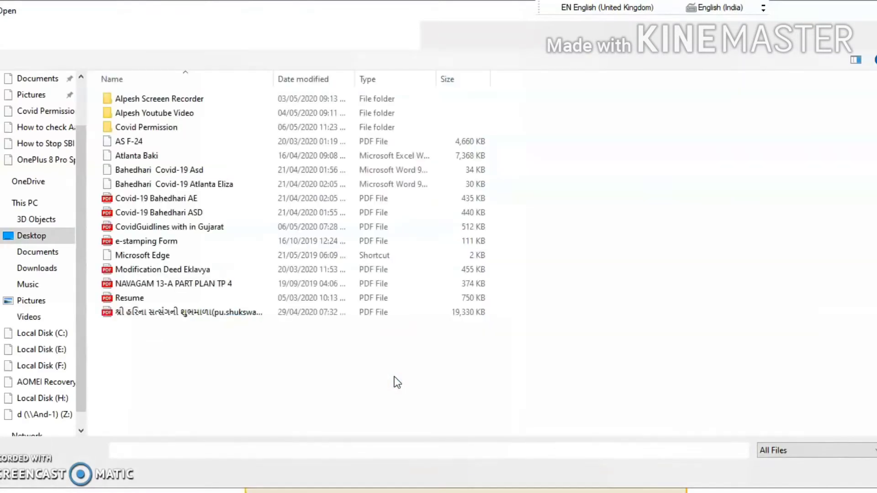
# Choose the Selfi JPG inside the Covid Permission folder as the profile photo file
pyautogui.doubleClick(154, 127)
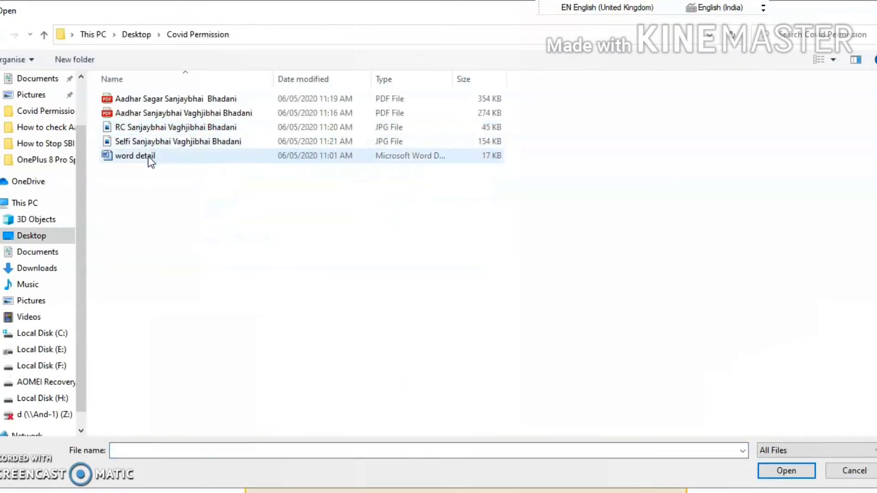
pyautogui.click(146, 142)
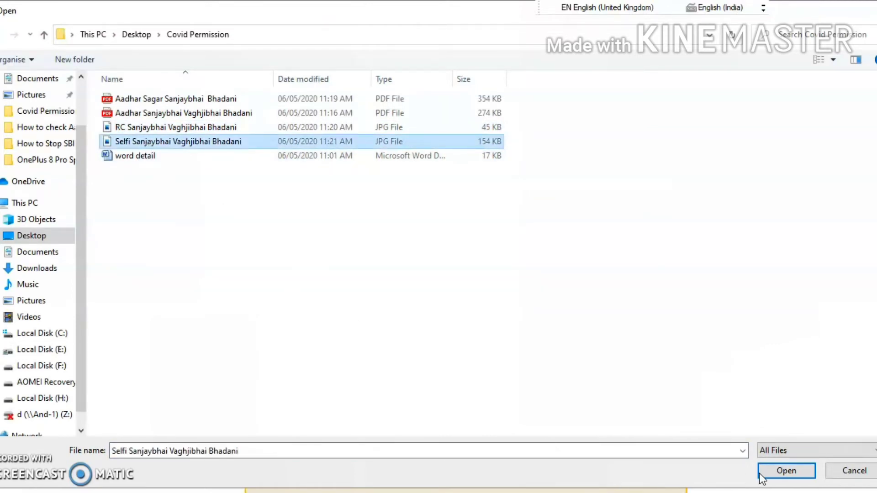
pyautogui.click(776, 472)
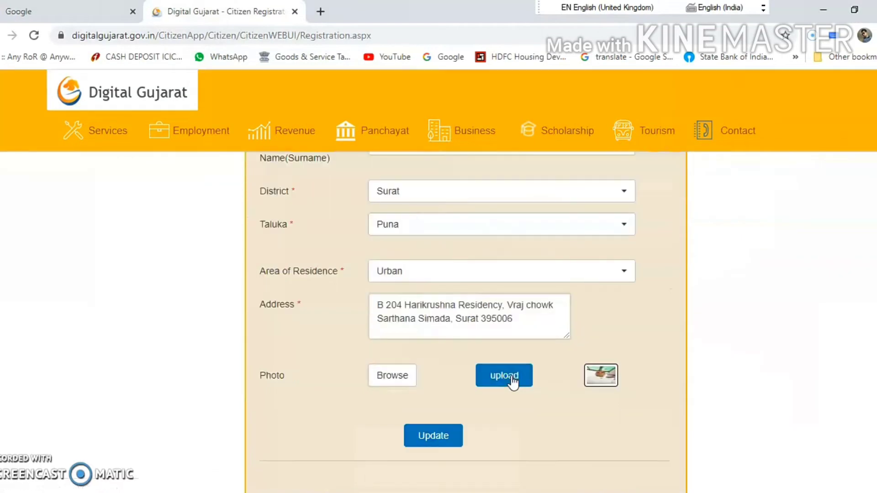
# Save the registration details with Update to return to the citizen home page
pyautogui.click(437, 439)
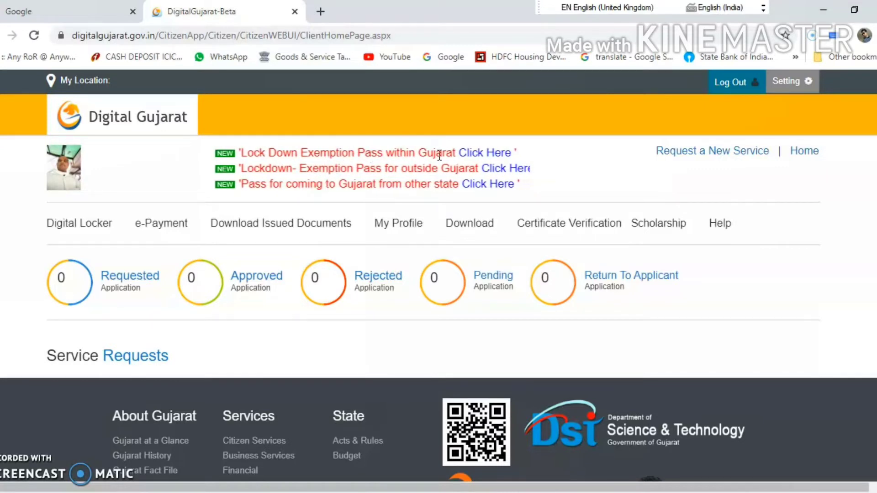
# Start the Lock Down Exemption Pass within Gujarat service and generate the request's Applicant Information form
pyautogui.click(485, 156)
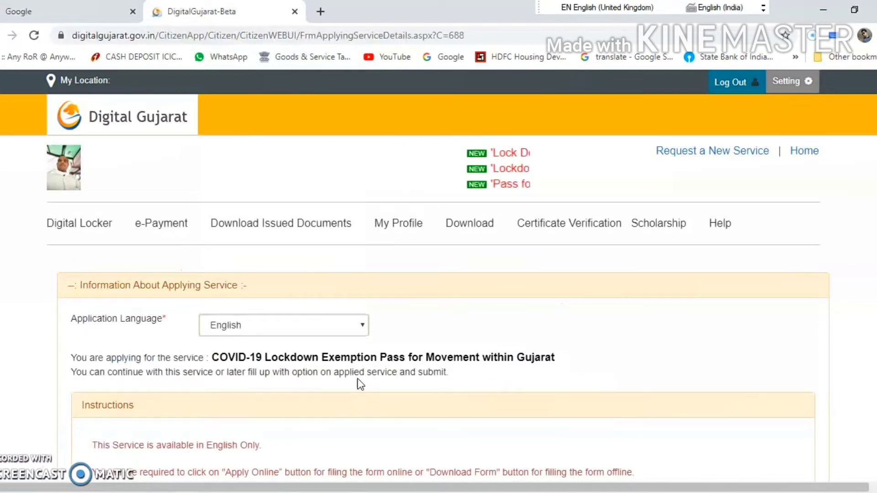
pyautogui.scroll(-4, 360, 386)
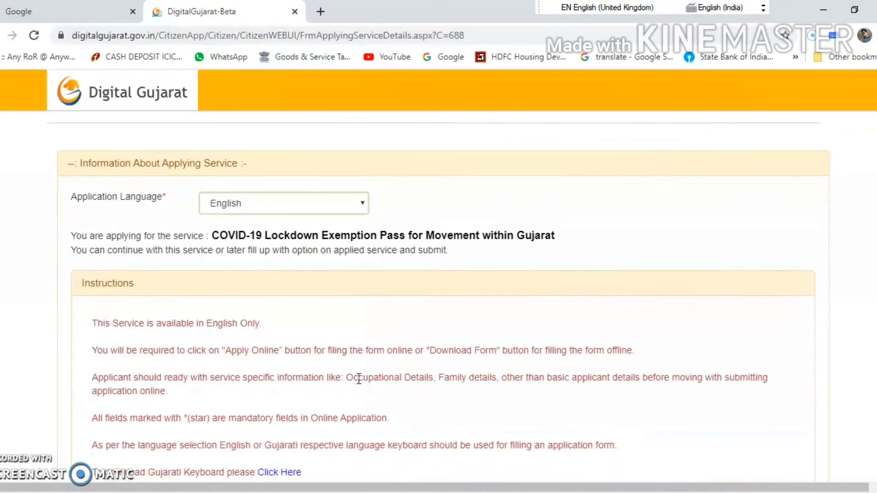
pyautogui.scroll(-5, 361, 385)
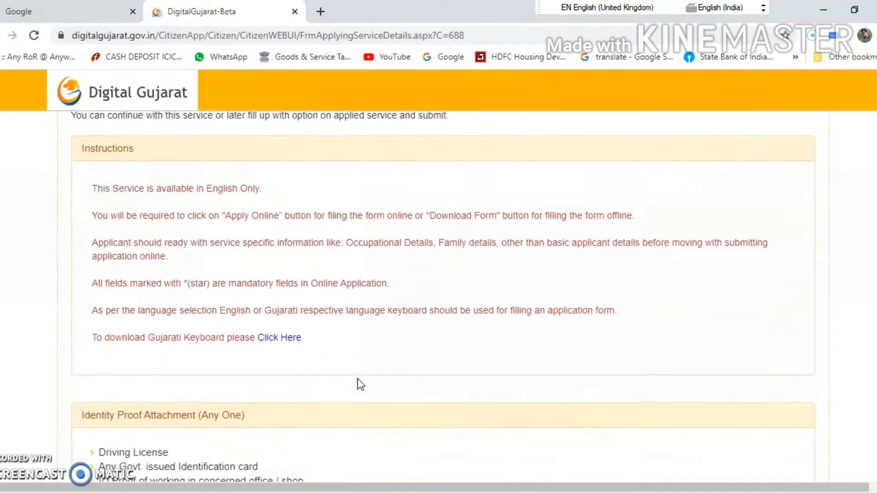
pyautogui.scroll(-6, 361, 385)
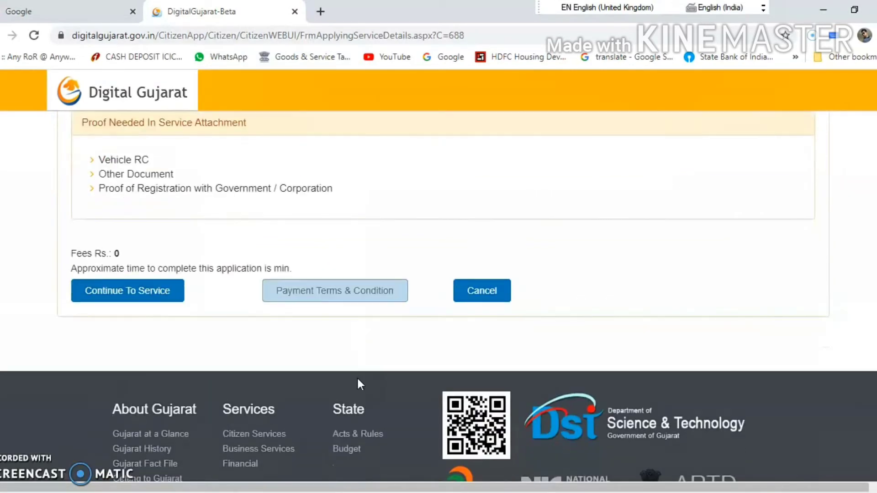
pyautogui.scroll(1, 361, 385)
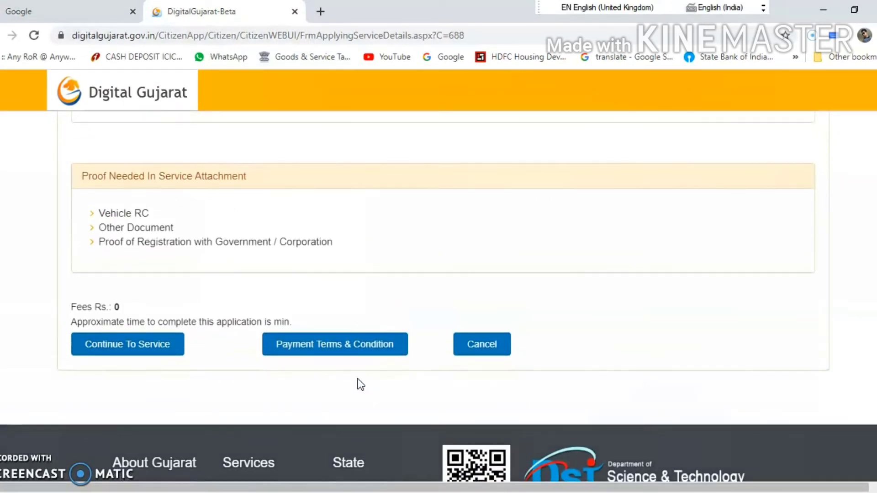
pyautogui.click(155, 350)
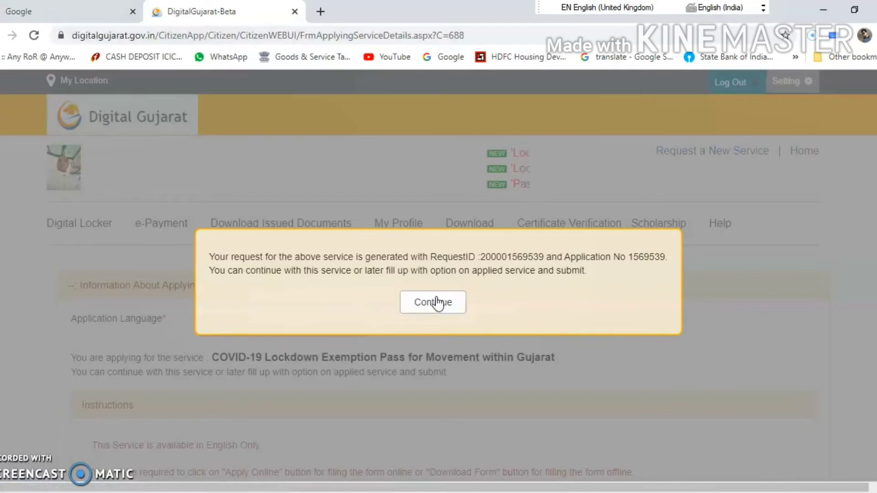
pyautogui.click(433, 303)
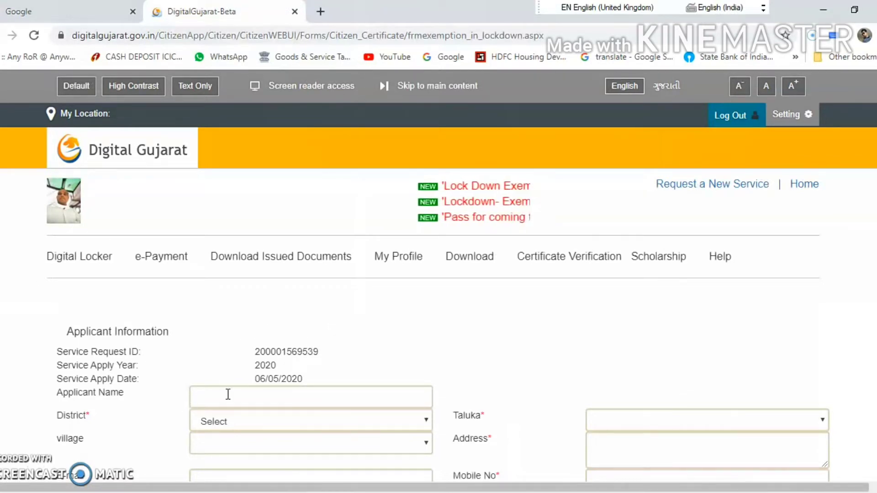
# Put the cursor in the Applicant Name box, then switch to the Word details document
pyautogui.doubleClick(76, 392)
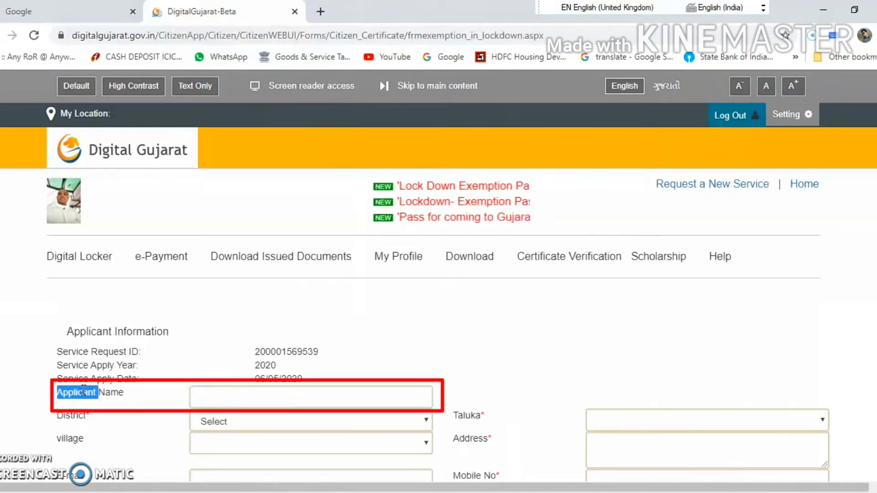
pyautogui.click(216, 396)
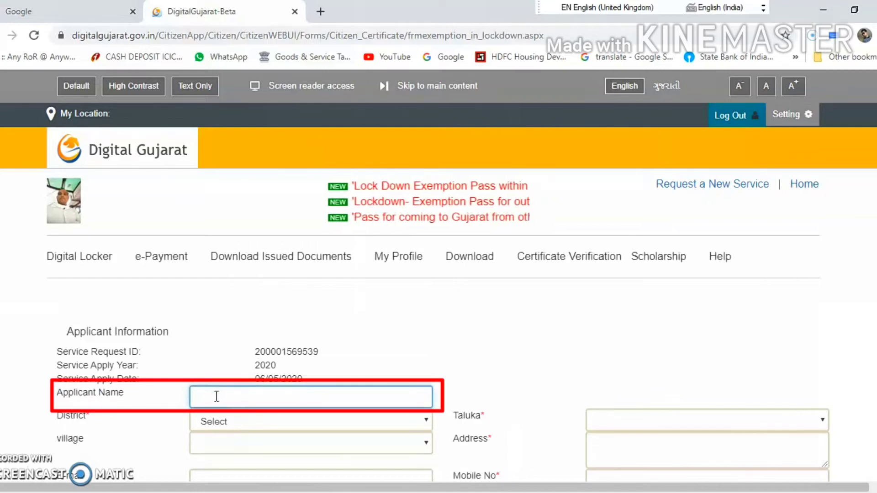
pyautogui.hotkey('alt', 'Tab')
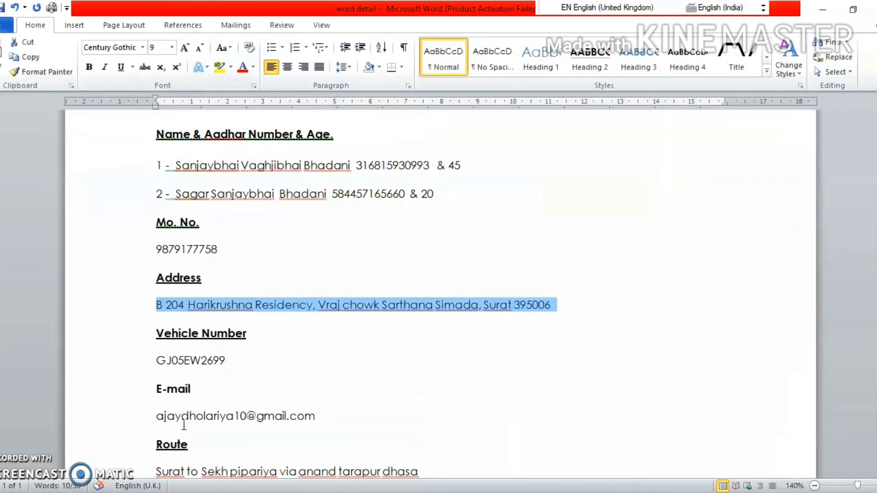
# Select the first applicant's full name on line 1 in Word and return to Chrome
pyautogui.click(180, 170)
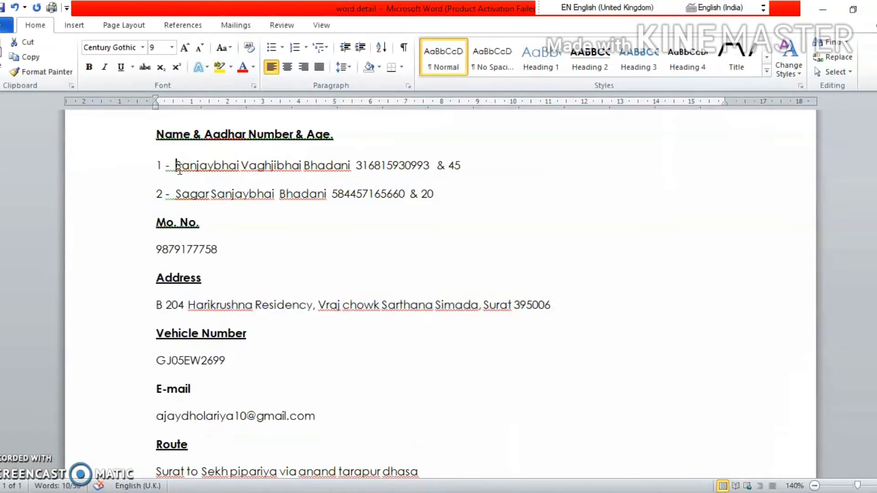
pyautogui.hotkey('ctrl', 'shift', 'Right')
pyautogui.hotkey('ctrl', 'shift', 'Right')
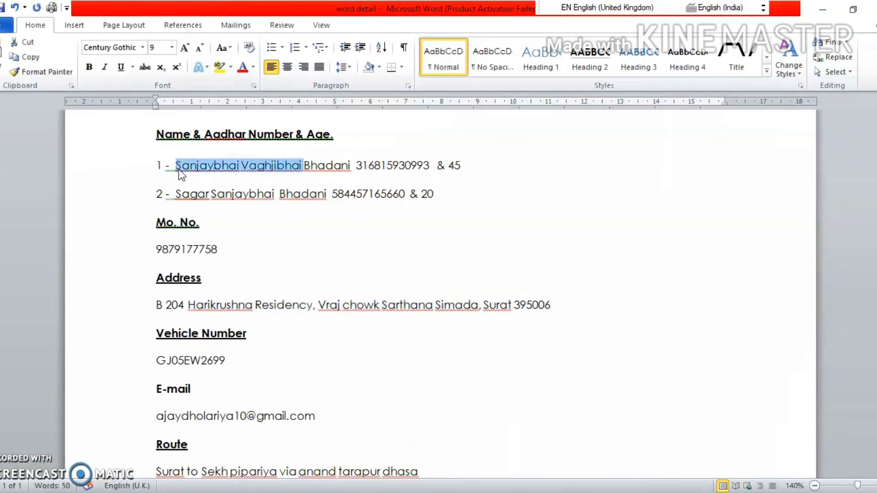
pyautogui.hotkey('ctrl', 'shift', 'Right')
pyautogui.hotkey('ctrl', 'shift', 'Left')
pyautogui.hotkey('ctrl', 'shift', 'Right')
pyautogui.hotkey('ctrl', 'c')
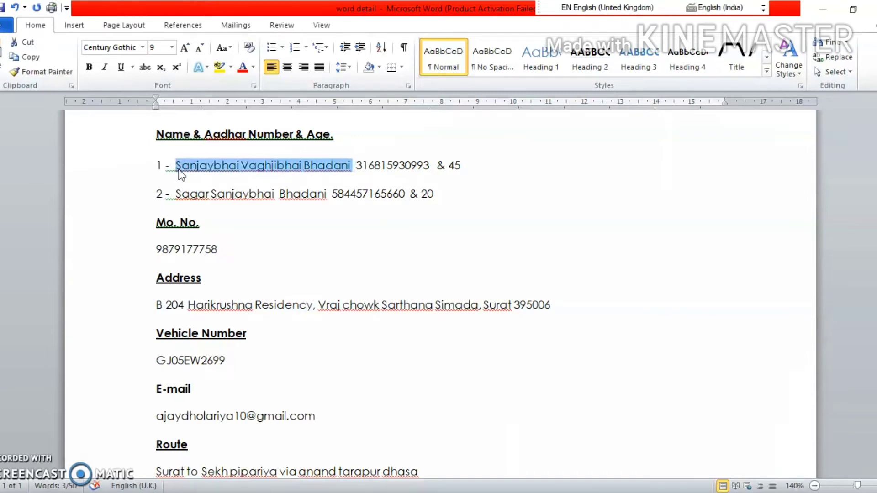
pyautogui.hotkey('alt', 'Tab')
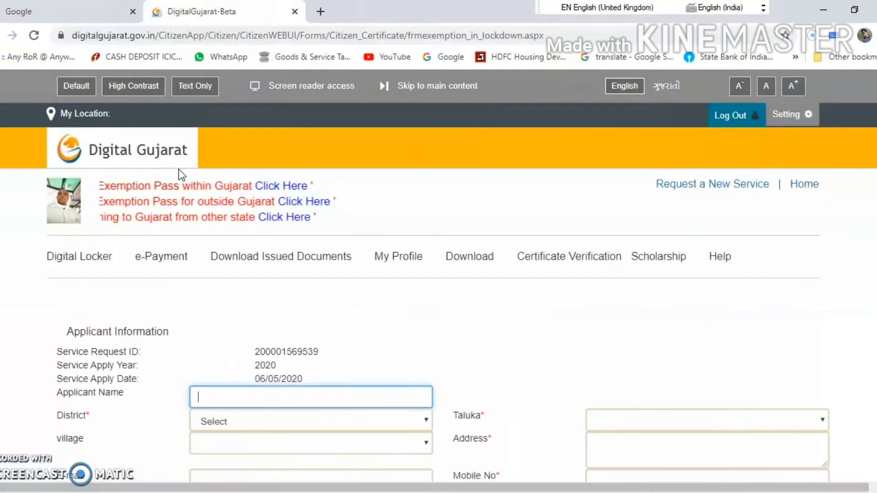
# Paste the applicant's name into Applicant Name and set District to Surat
pyautogui.hotkey('ctrl', 'v')
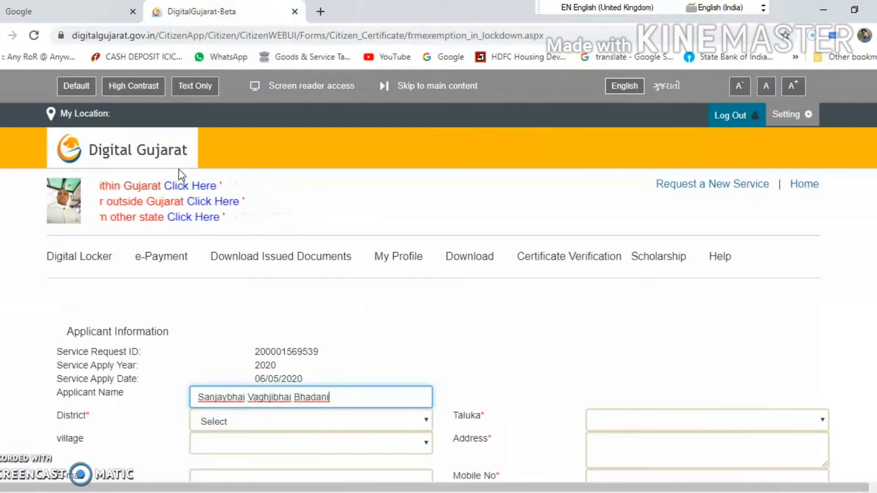
pyautogui.press('Tab')
pyautogui.write('su')
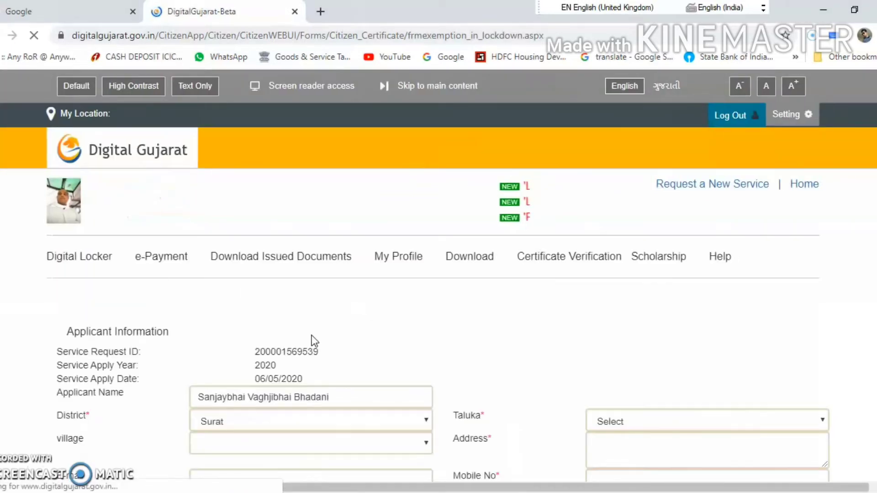
# Set Taluka to Puna and village to Puna (OG) - Ward No.69
pyautogui.click(627, 419)
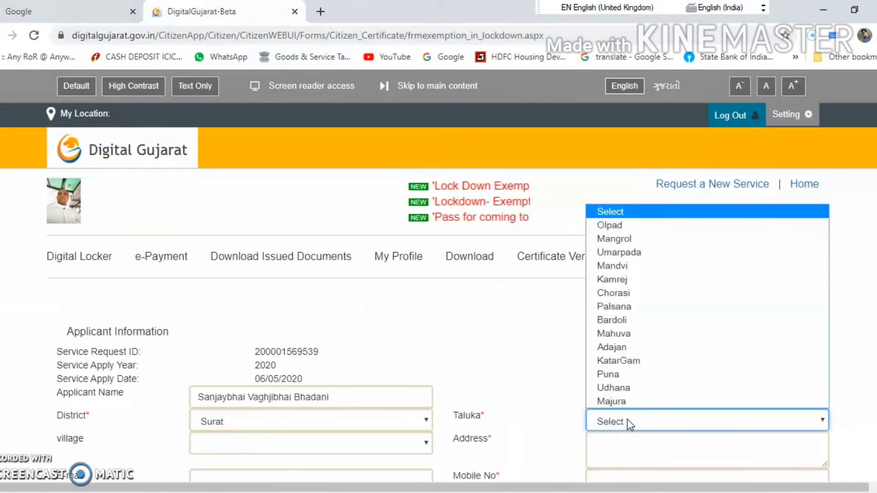
pyautogui.press('p')
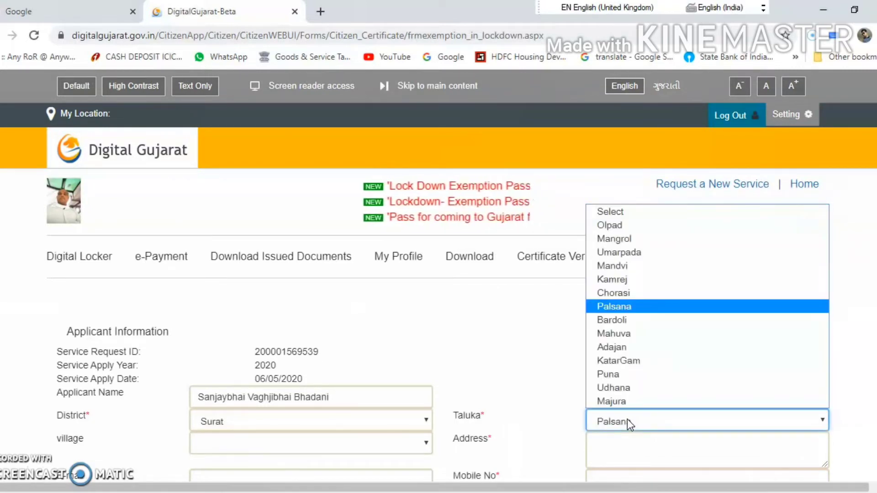
pyautogui.click(619, 379)
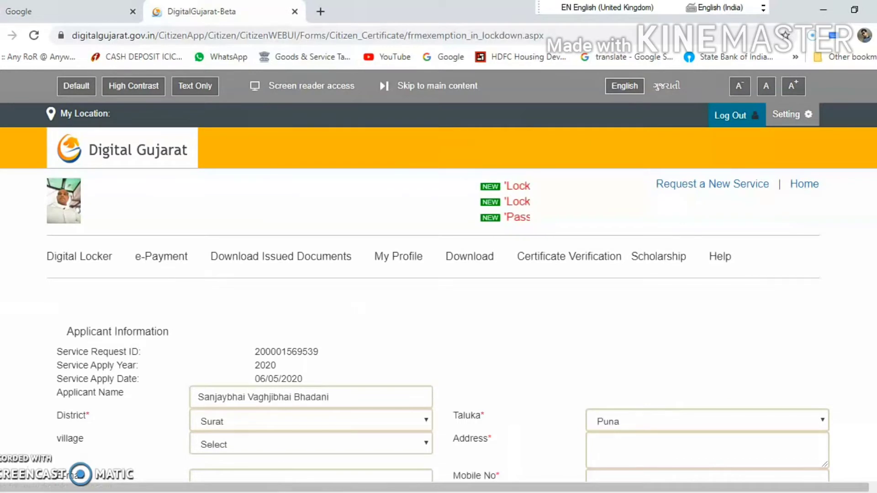
pyautogui.scroll(-5, 438, 274)
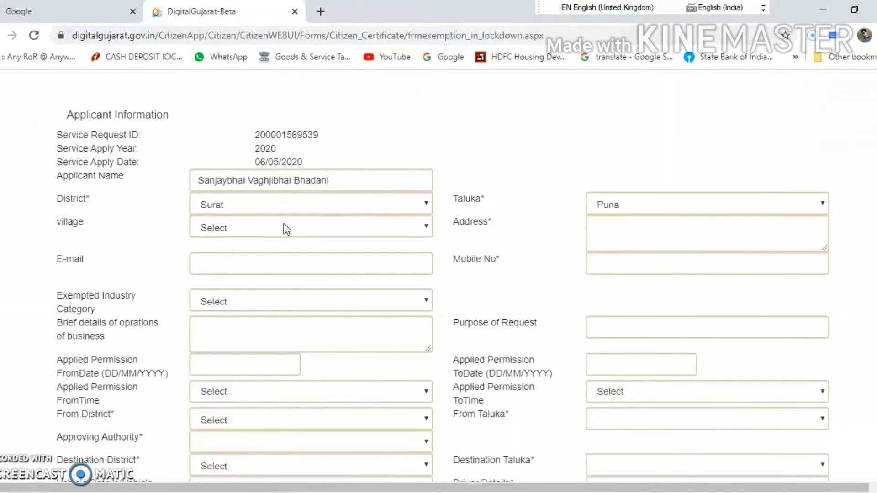
pyautogui.click(282, 224)
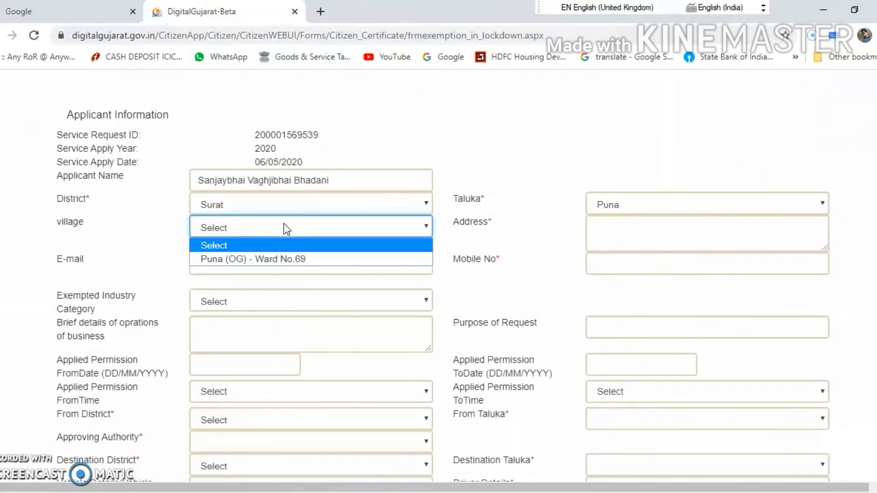
pyautogui.click(267, 256)
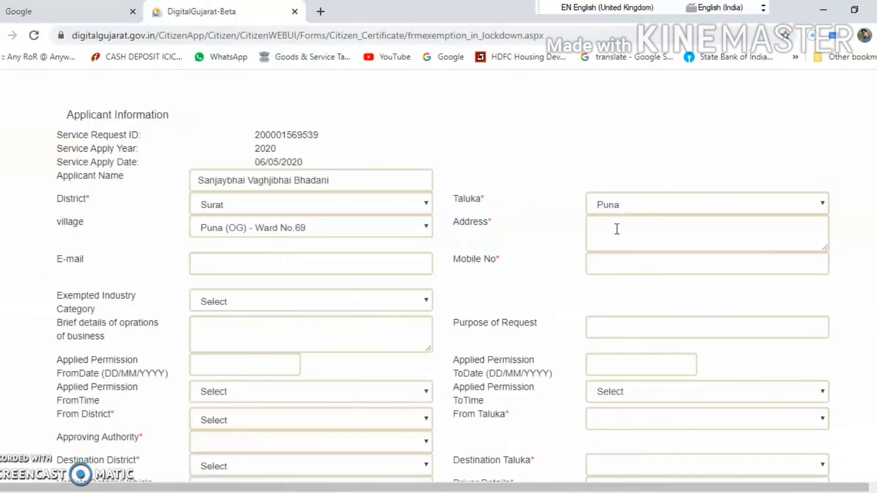
# Copy the applicant's address from the Word notes into the Address field
pyautogui.click(644, 229)
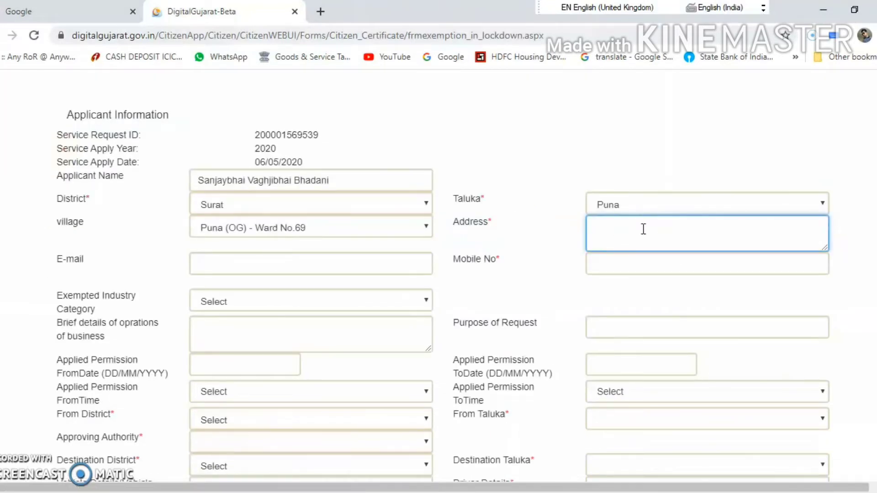
pyautogui.hotkey('alt', 'Tab')
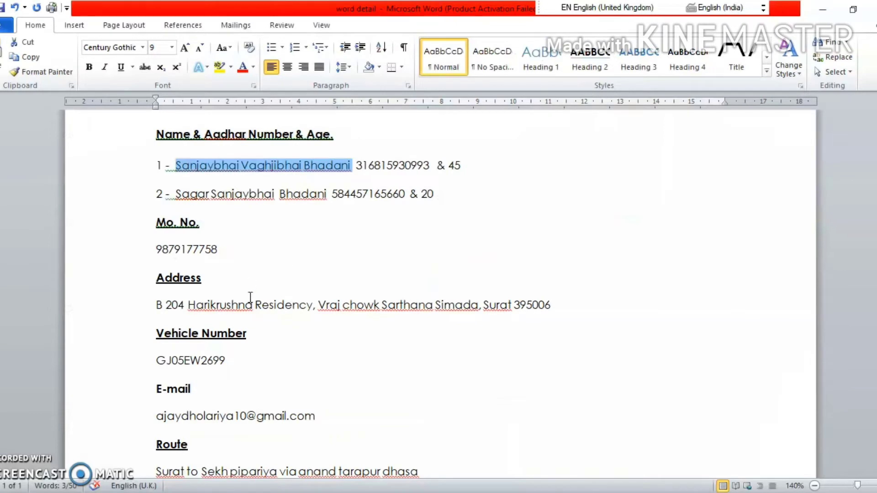
pyautogui.click(255, 305)
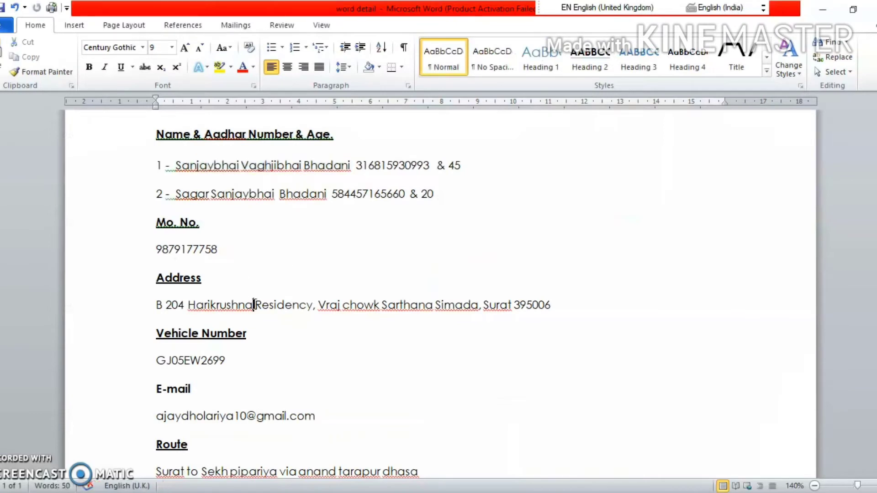
pyautogui.hotkey('shift', 'Home')
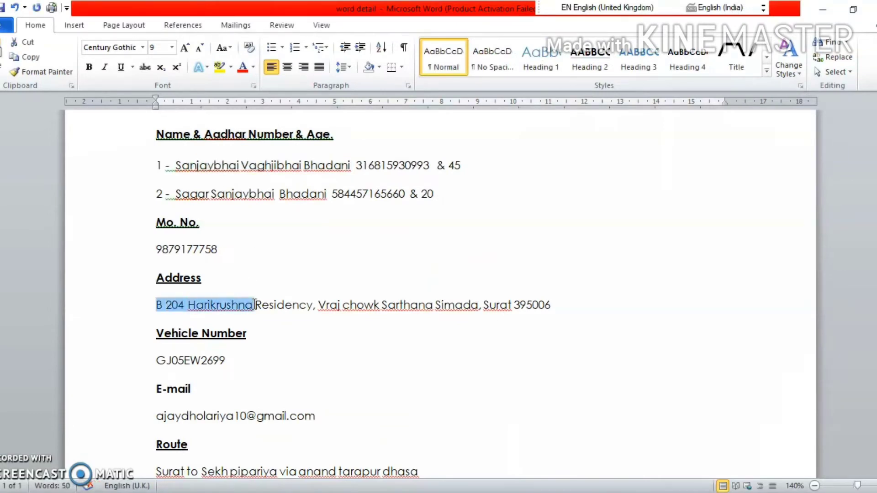
pyautogui.tripleClick(253, 303)
pyautogui.hotkey('ctrl', 'c')
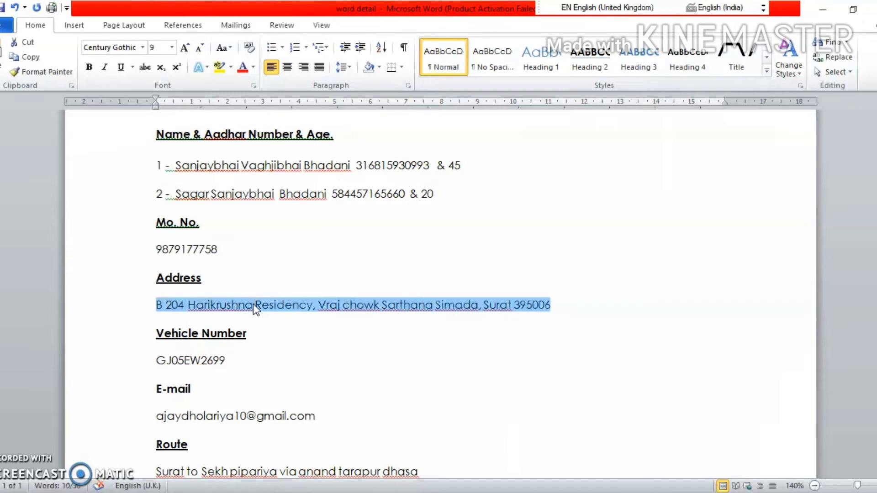
pyautogui.hotkey('alt', 'Tab')
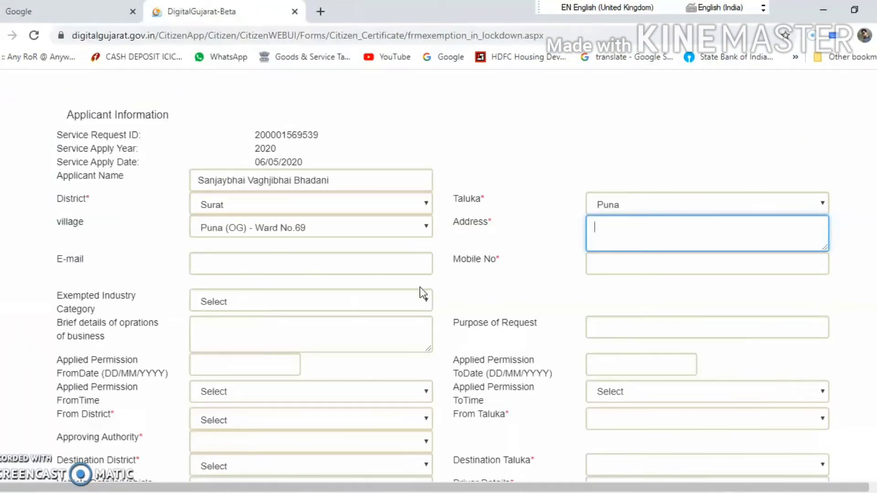
pyautogui.hotkey('ctrl', 'v')
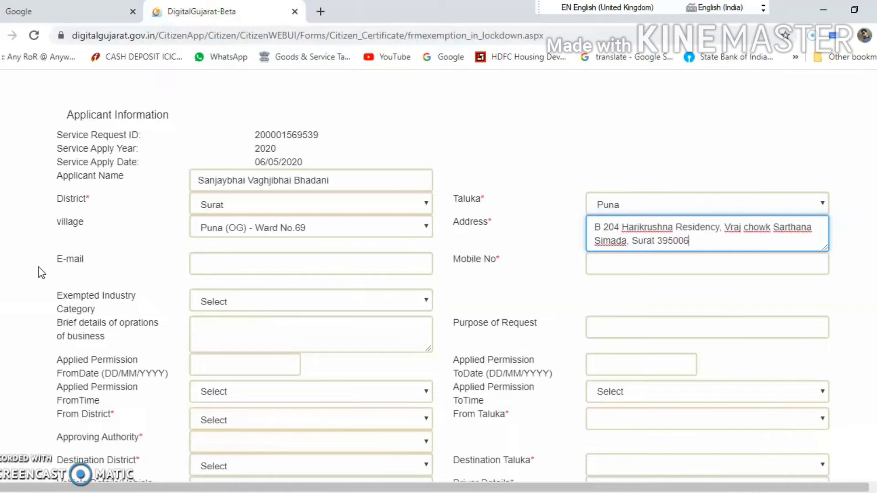
# Copy the applicant's e-mail address from the notes into the E-mail field
pyautogui.click(219, 261)
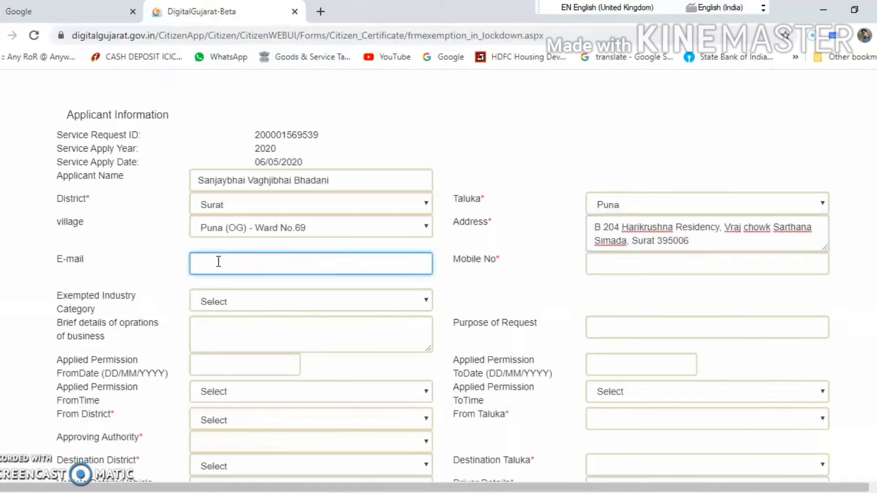
pyautogui.hotkey('alt', 'Tab')
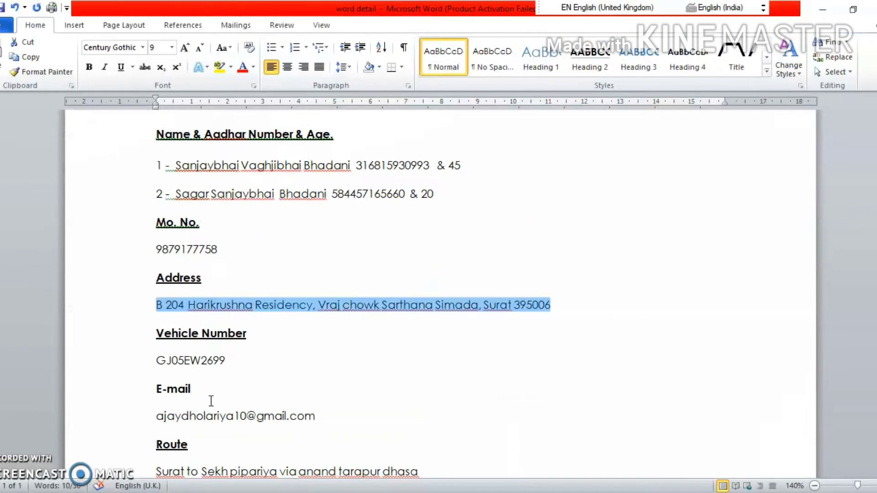
pyautogui.click(159, 416)
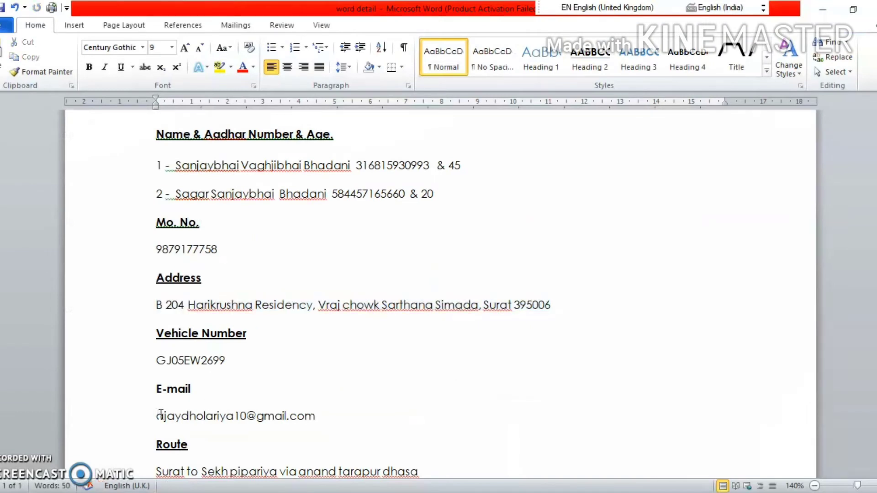
pyautogui.hotkey('shift', 'End')
pyautogui.hotkey('ctrl', 'c')
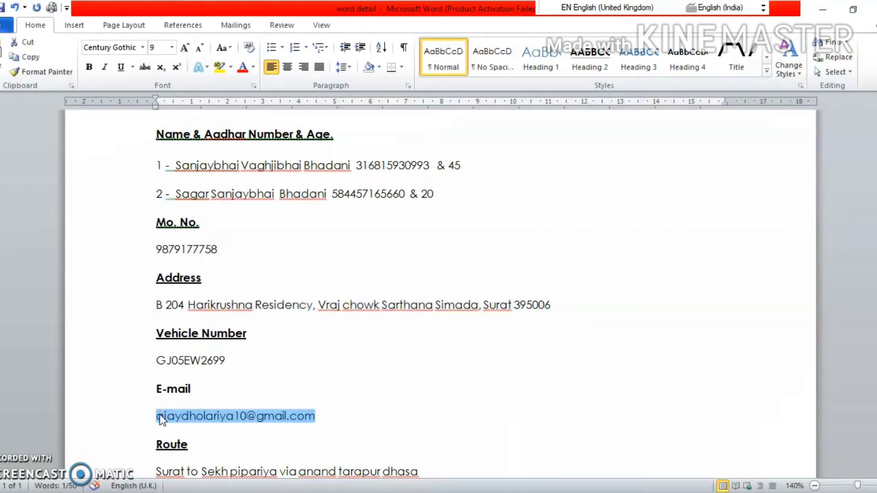
pyautogui.hotkey('alt', 'Tab')
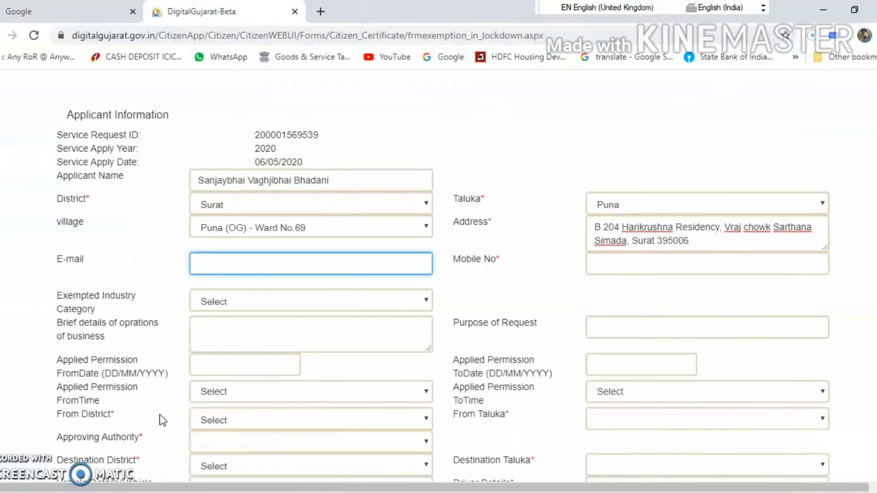
pyautogui.hotkey('ctrl', 'v')
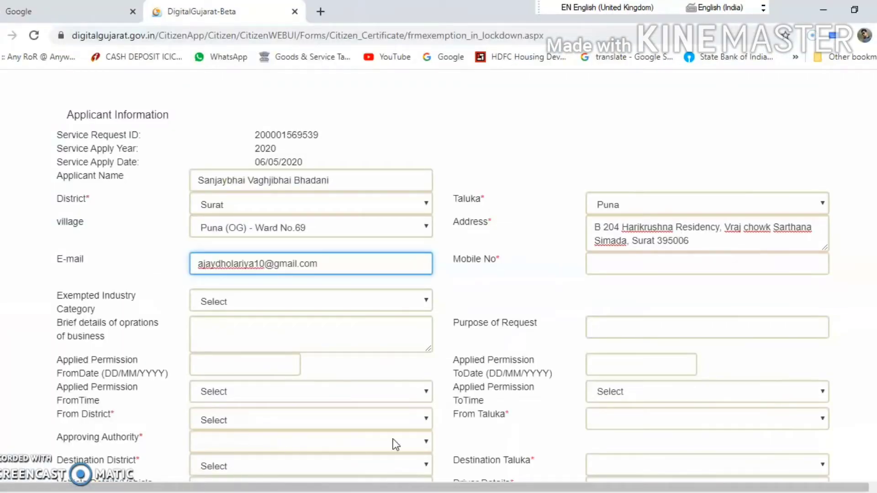
# Copy the applicant's mobile number from the notes into the Mobile No field
pyautogui.click(631, 265)
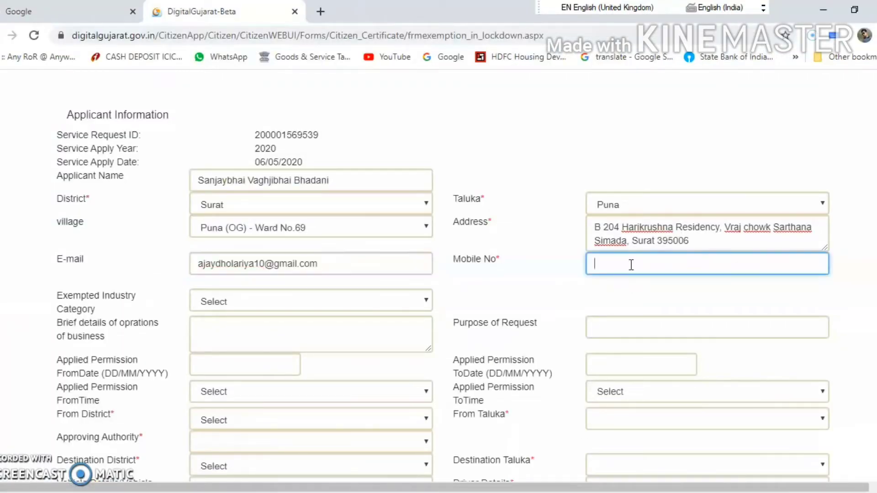
pyautogui.hotkey('alt', 'Tab')
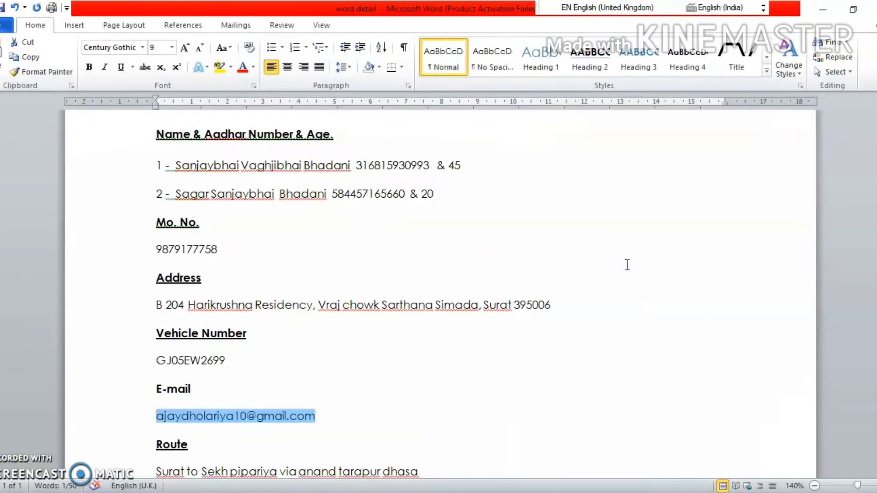
pyautogui.doubleClick(175, 250)
pyautogui.hotkey('ctrl', 'c')
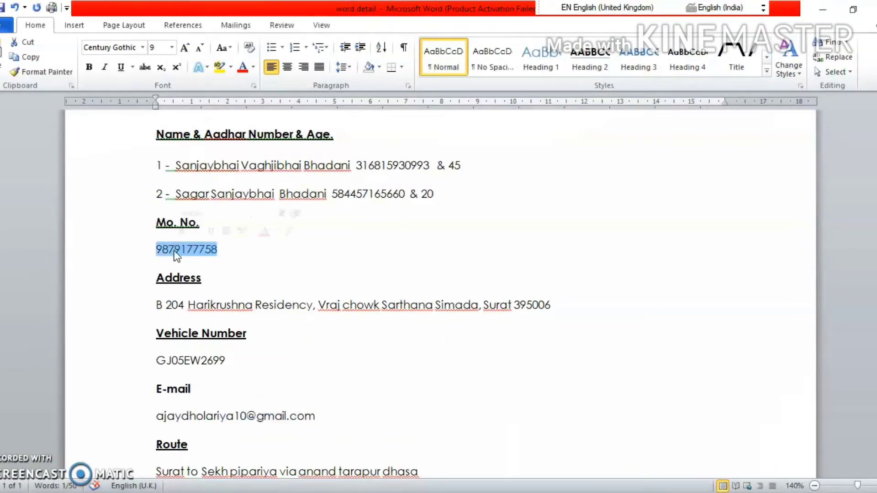
pyautogui.hotkey('alt', 'Tab')
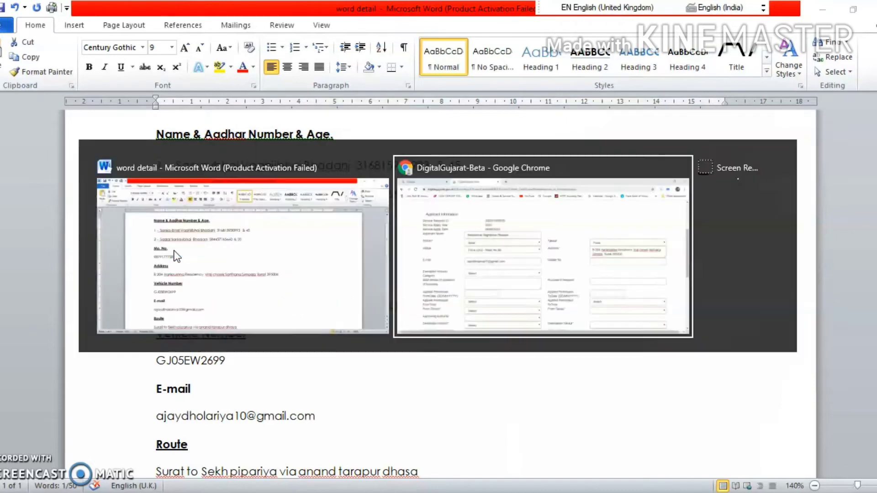
pyautogui.hotkey('ctrl', 'v')
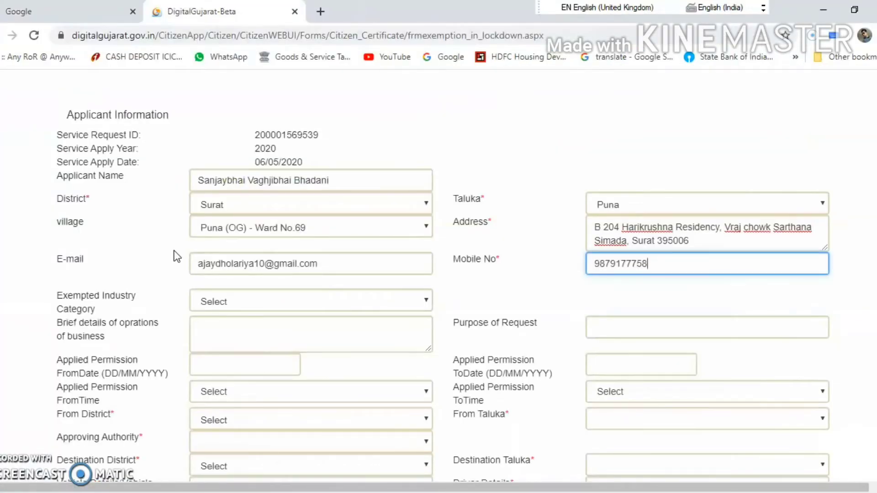
# Choose Misc from the Exempted Industry Category list
pyautogui.click(219, 304)
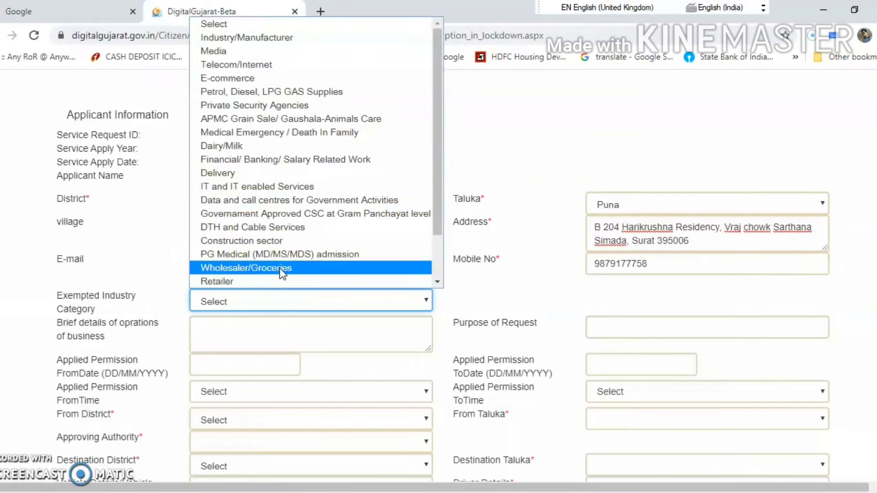
pyautogui.click(439, 281)
pyautogui.click(438, 280)
pyautogui.click(439, 281)
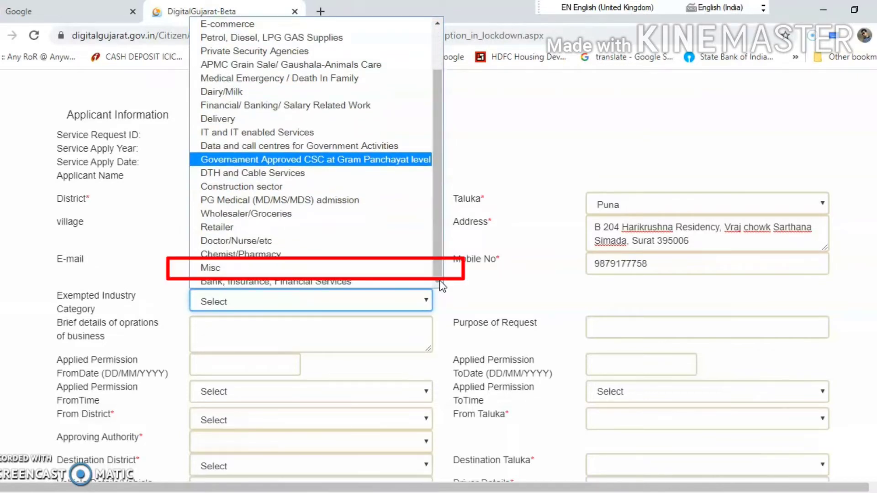
pyautogui.click(406, 271)
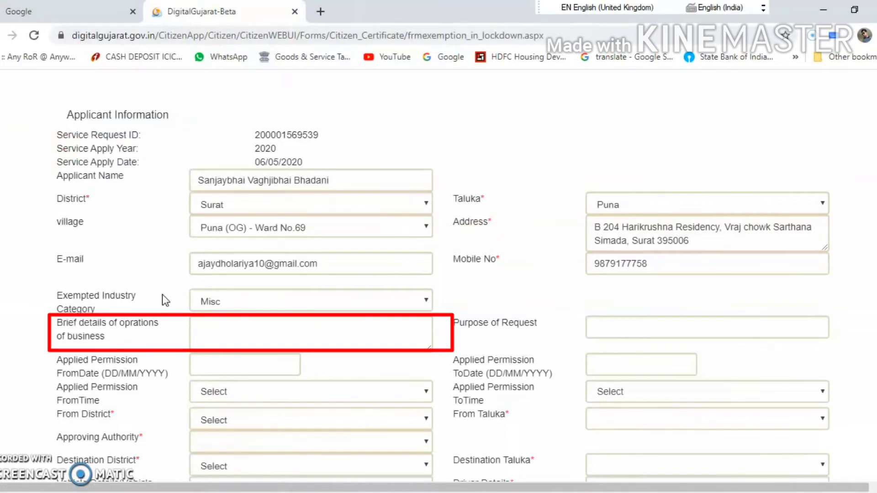
# Enter 'farmier land Diamond Worker' as brief business details and 'farming' as Purpose of Request
pyautogui.click(231, 330)
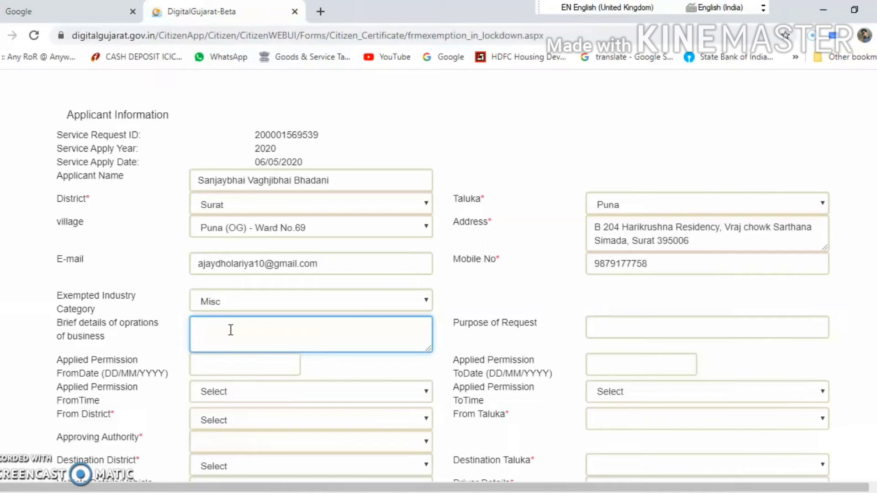
pyautogui.write('far')
pyautogui.write('mi')
pyautogui.write('er')
pyautogui.write(' land')
pyautogui.write(' Diam')
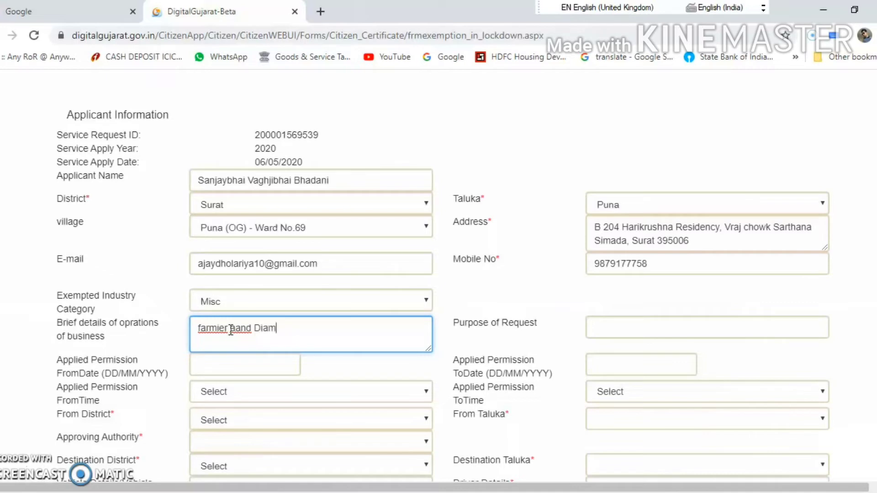
pyautogui.write('ond Worker')
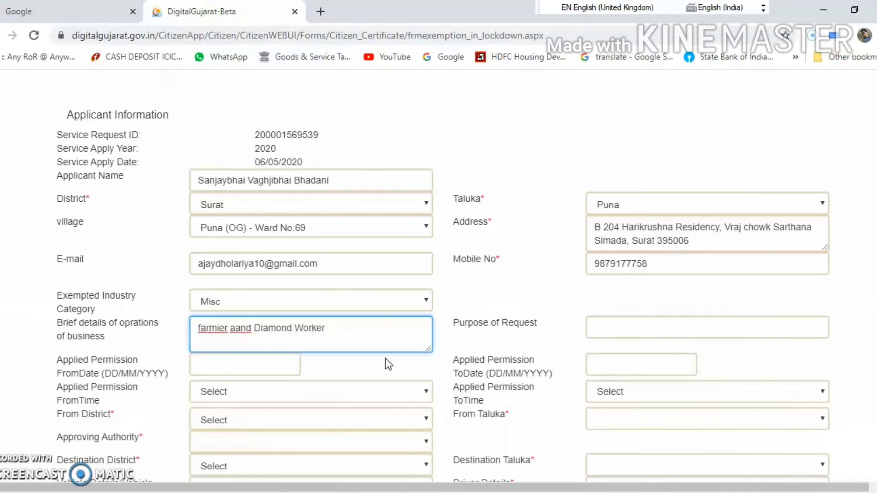
pyautogui.click(609, 325)
pyautogui.write('far')
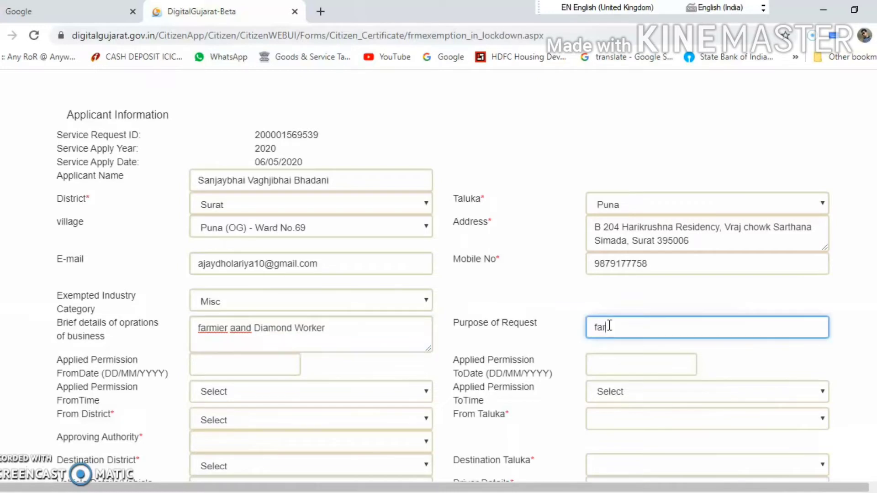
pyautogui.write('ming')
# Set the permission dates from 07/05/2020 to 11/05/2020
pyautogui.click(218, 363)
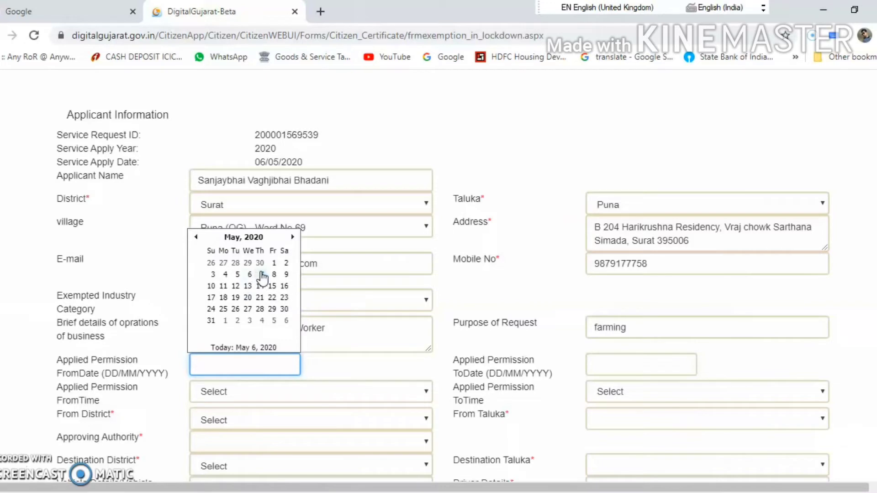
pyautogui.click(262, 274)
pyautogui.click(262, 275)
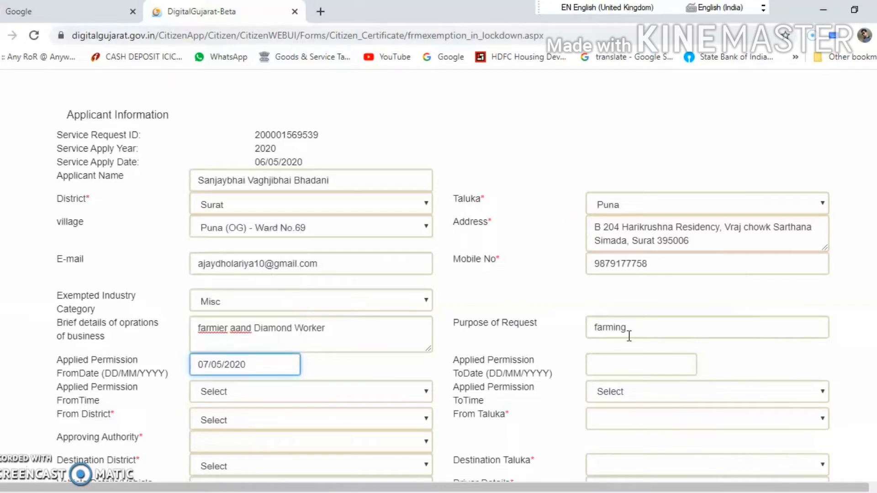
pyautogui.click(631, 362)
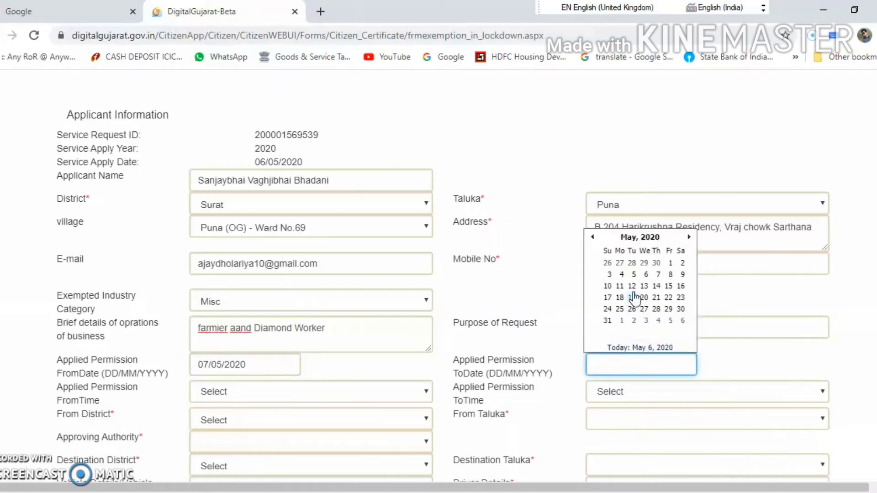
pyautogui.click(620, 287)
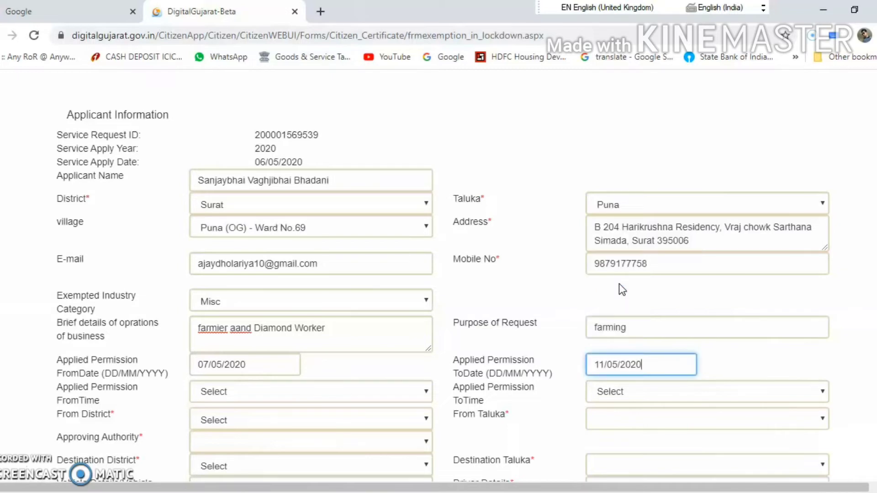
# Set the permission start time to 1 and end time to 23
pyautogui.click(255, 393)
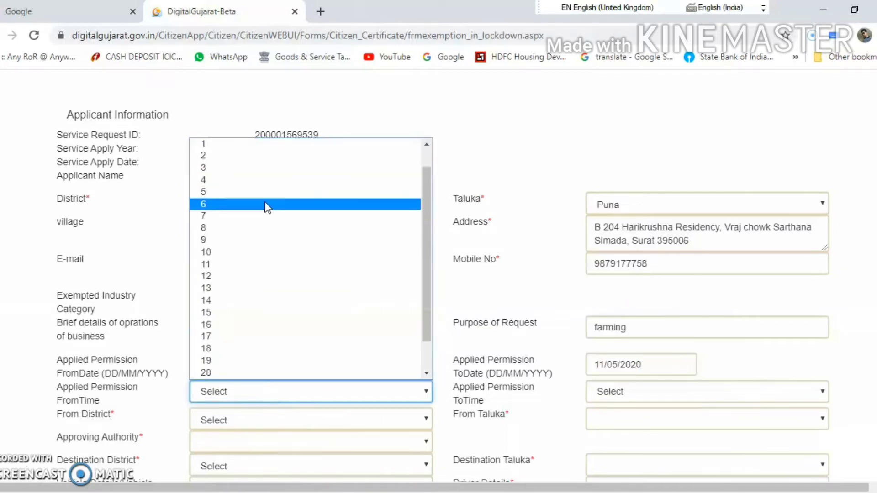
pyautogui.click(274, 144)
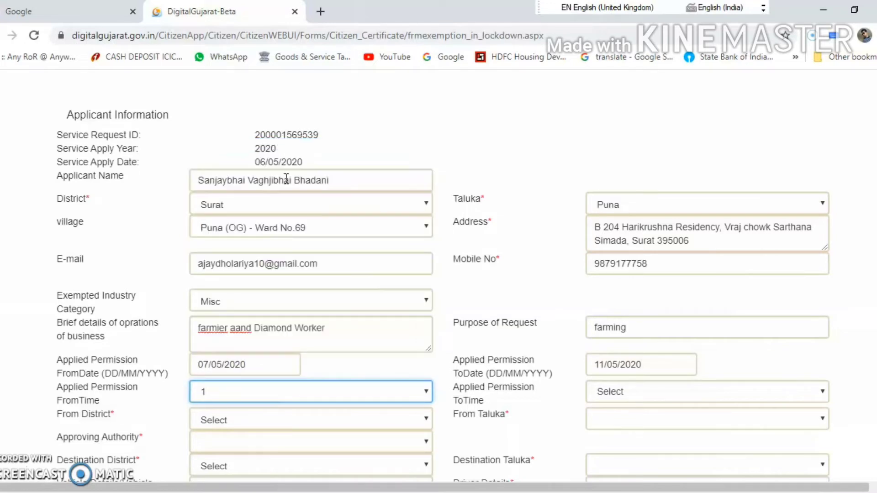
pyautogui.click(651, 391)
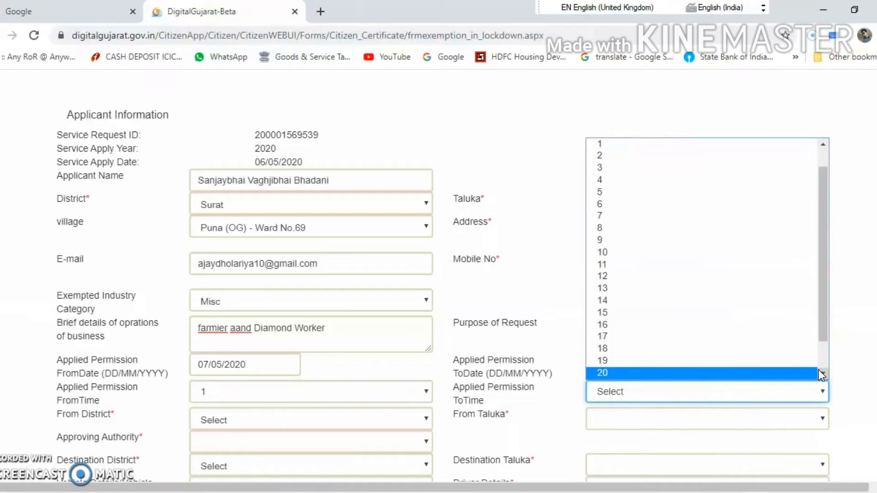
pyautogui.scroll(-1, 823, 370)
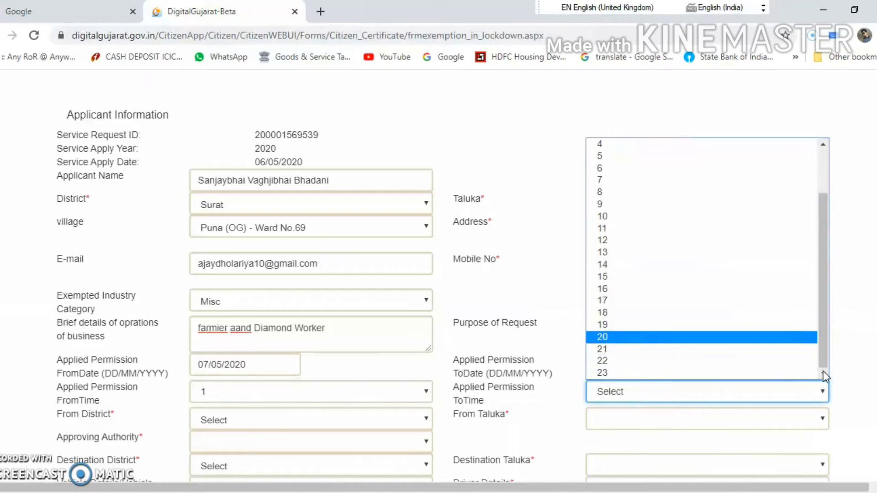
pyautogui.click(766, 370)
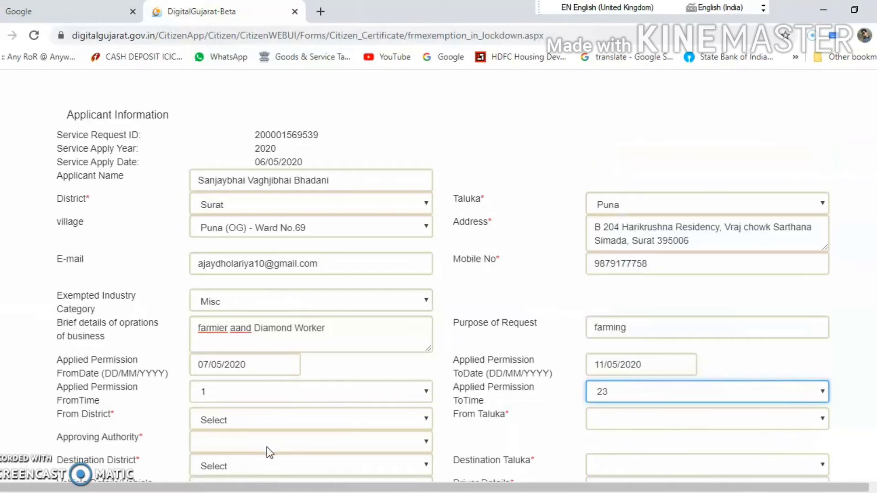
# Set From District to Surat and From Taluka to Puna
pyautogui.click(225, 420)
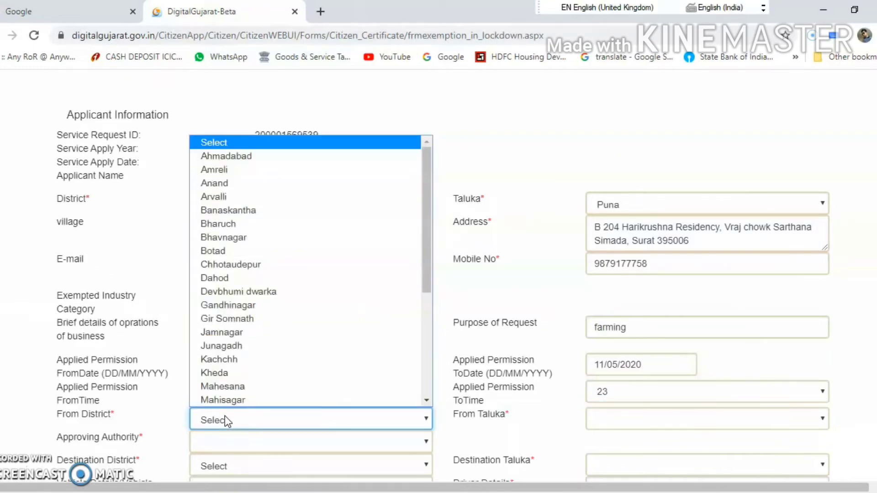
pyautogui.write('su')
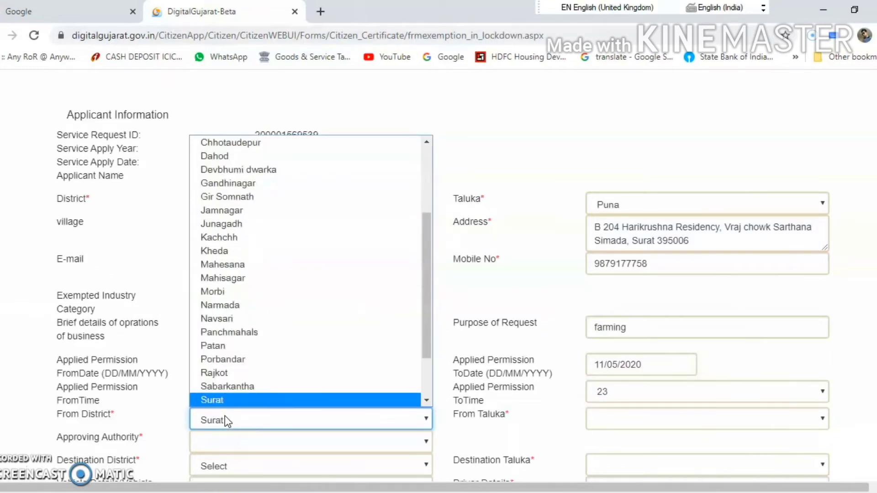
pyautogui.press('Return')
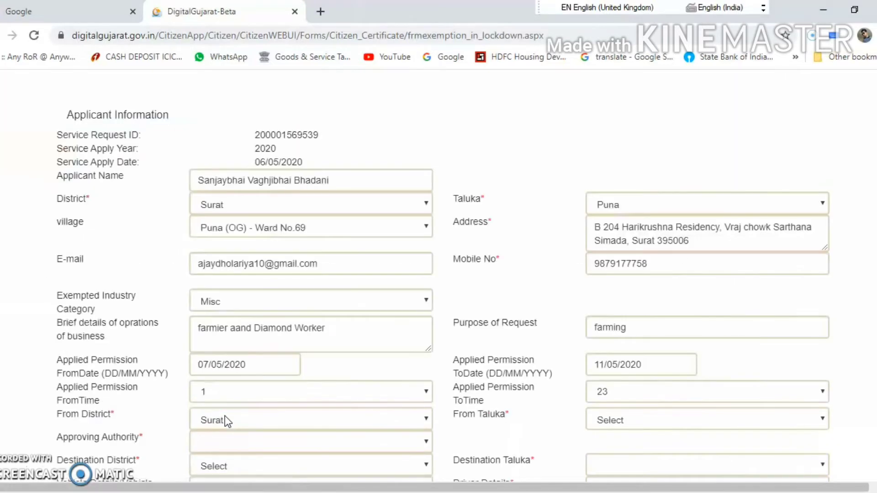
pyautogui.click(644, 420)
pyautogui.press('p')
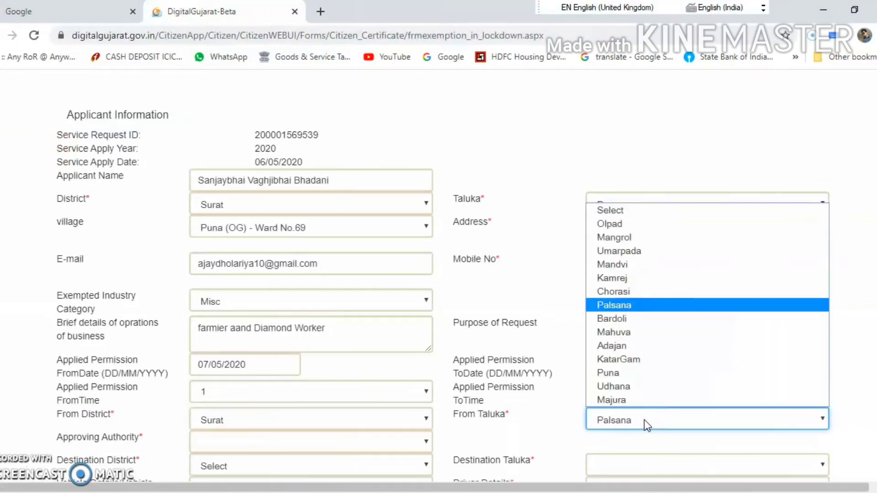
pyautogui.press('u')
pyautogui.press('Return')
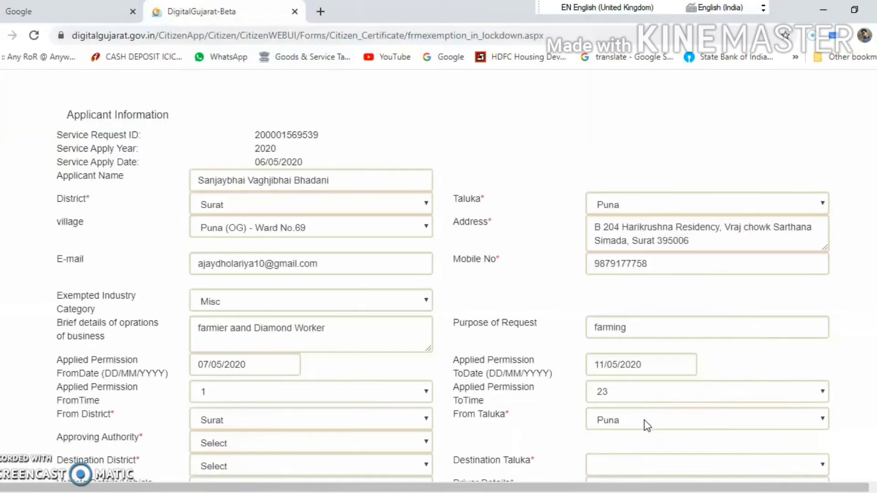
# Choose Mamlatdar Office, Surat City, Puna Area as the Approving Authority
pyautogui.click(254, 448)
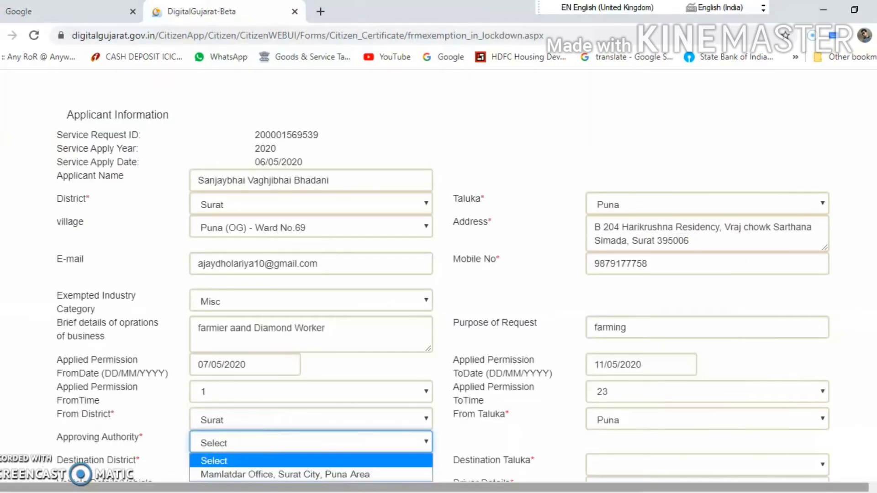
pyautogui.scroll(-5, 439, 274)
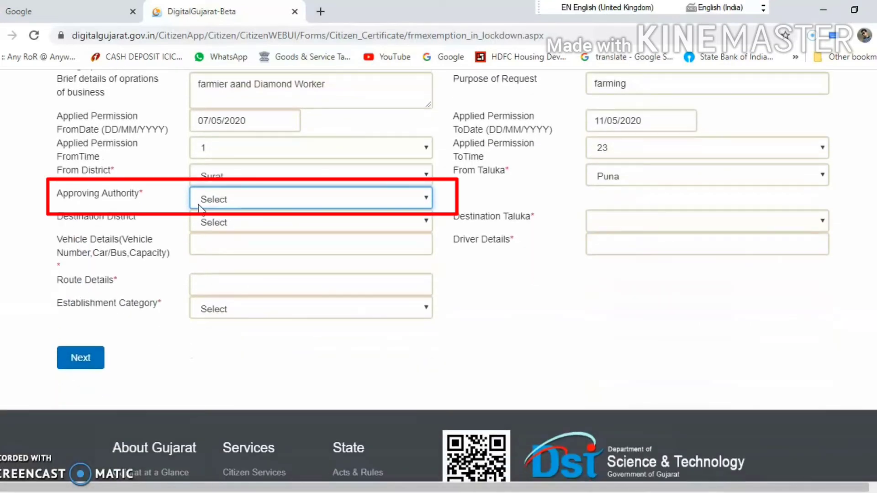
pyautogui.click(220, 199)
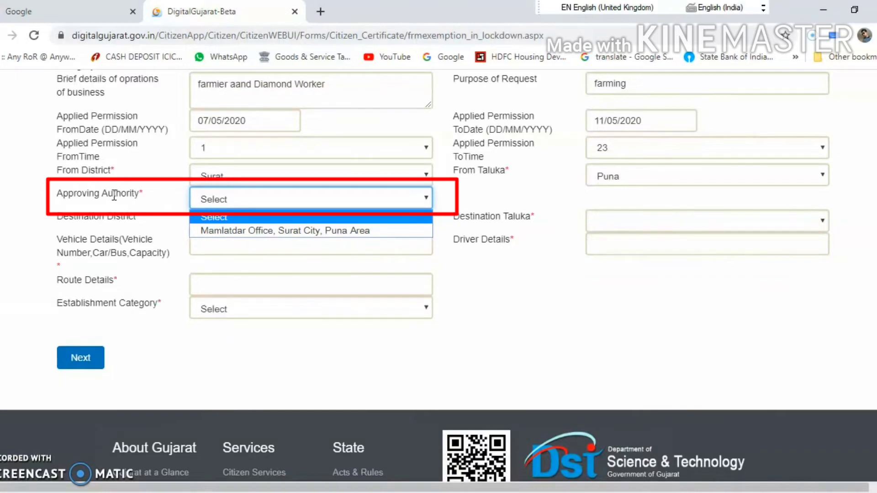
pyautogui.click(227, 230)
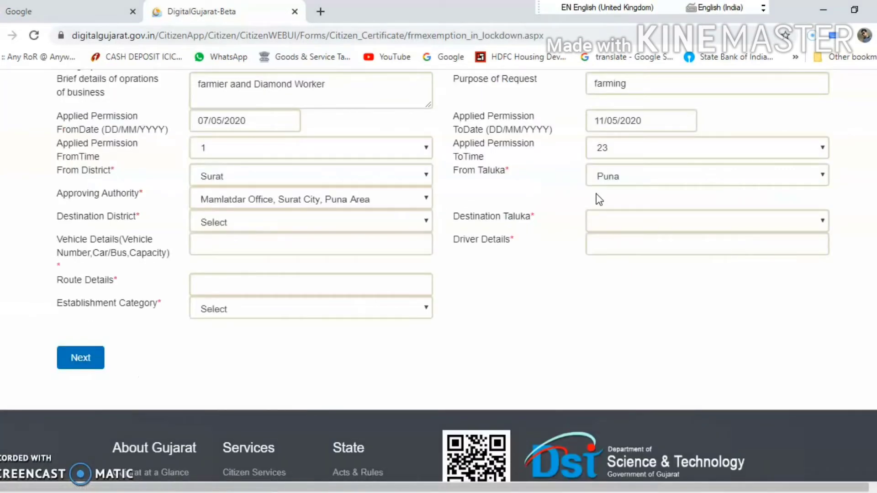
# Pick Amreli from the Destination District list and Lathi from its talukas
pyautogui.click(223, 223)
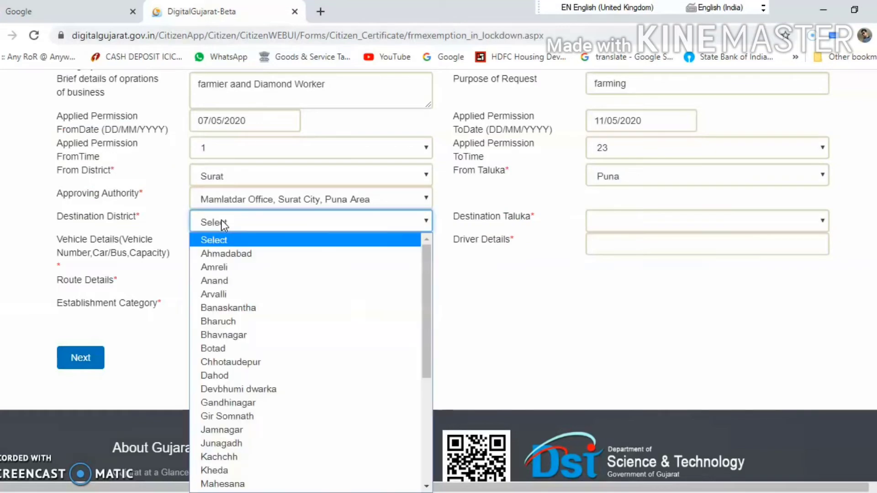
pyautogui.doubleClick(79, 216)
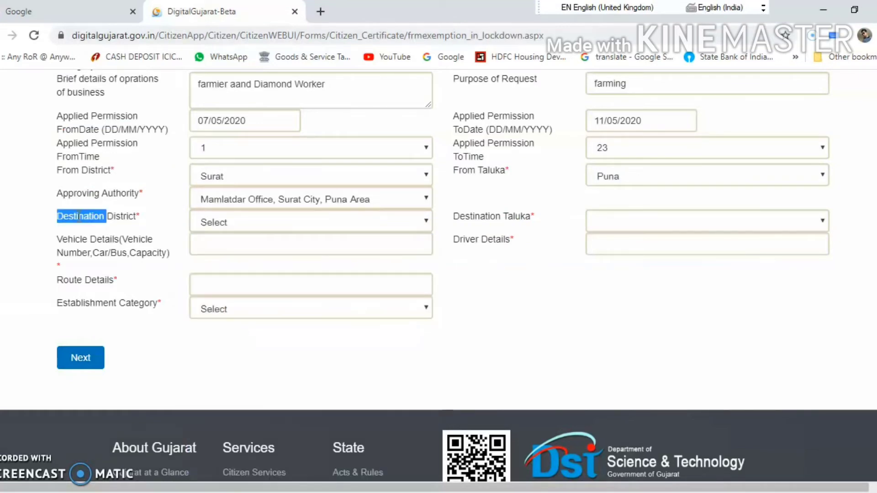
pyautogui.click(247, 222)
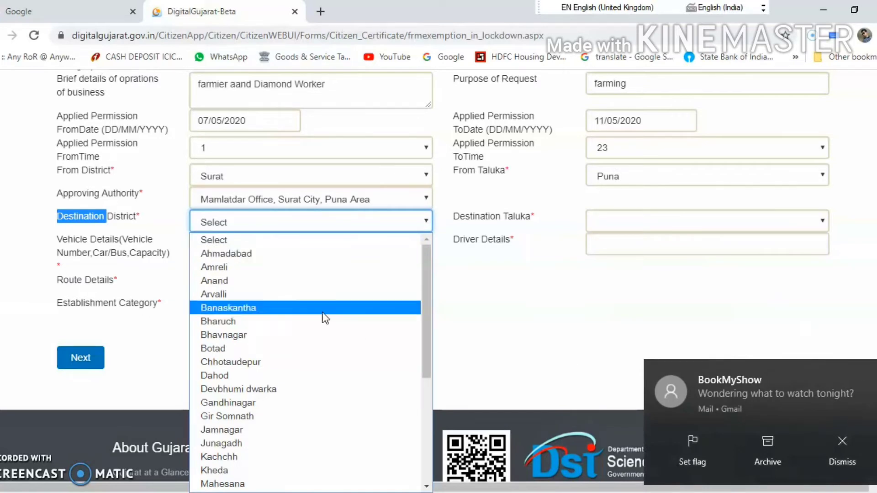
pyautogui.click(330, 267)
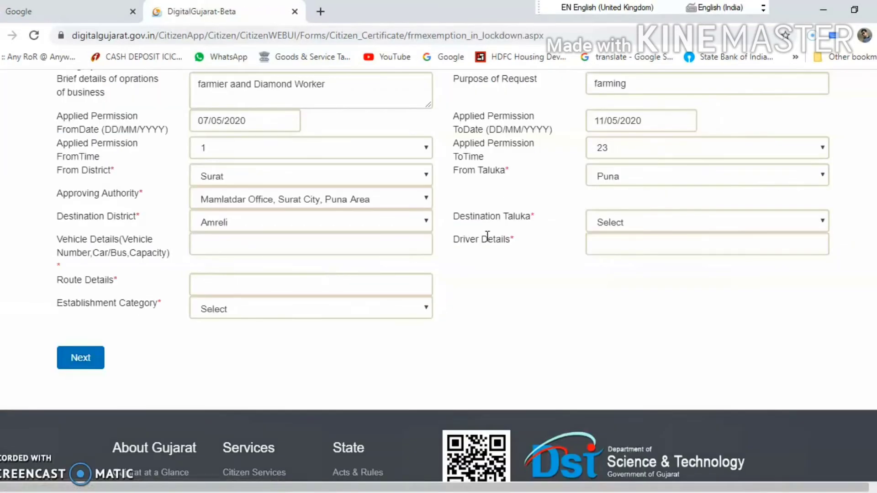
pyautogui.click(617, 222)
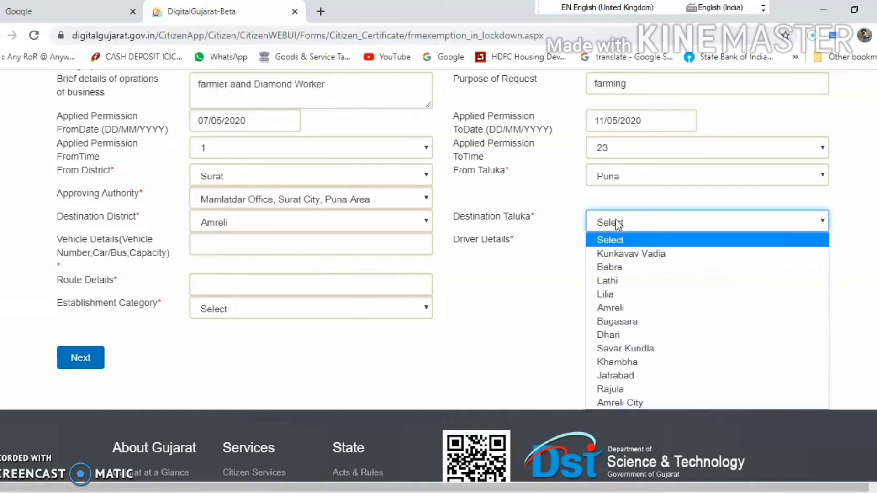
pyautogui.click(638, 281)
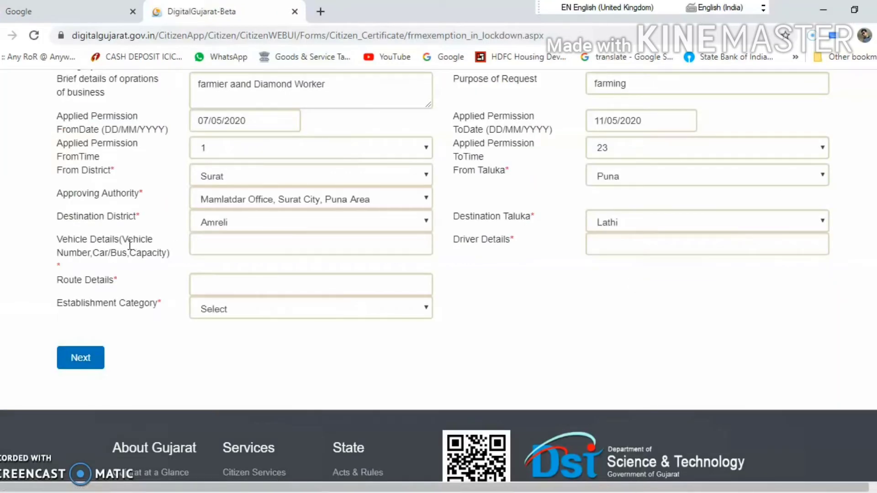
pyautogui.tripleClick(67, 242)
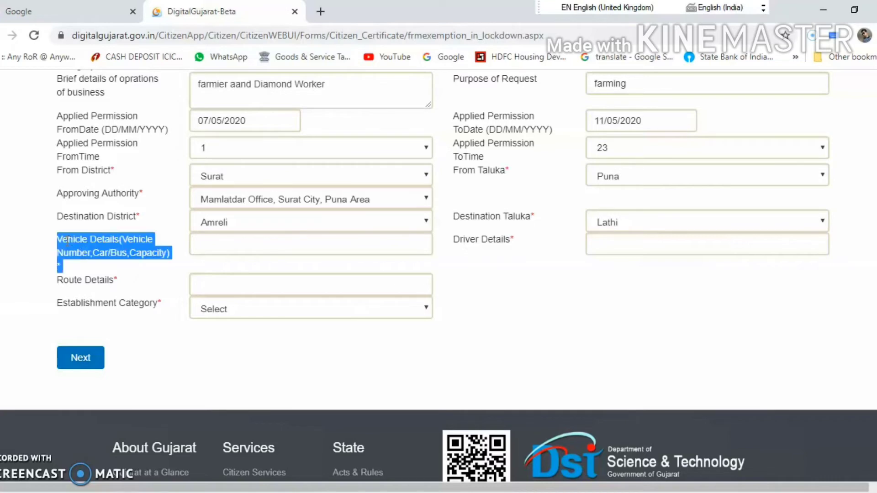
pyautogui.click(212, 241)
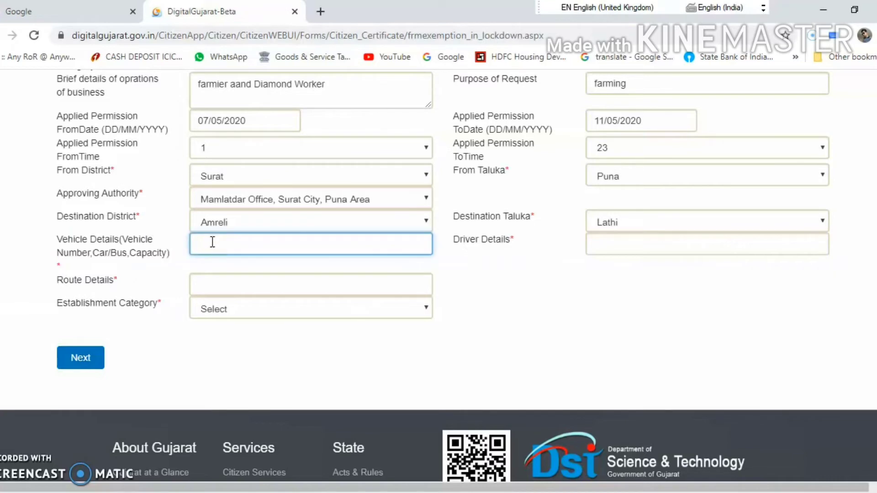
pyautogui.hotkey('alt', 'Tab')
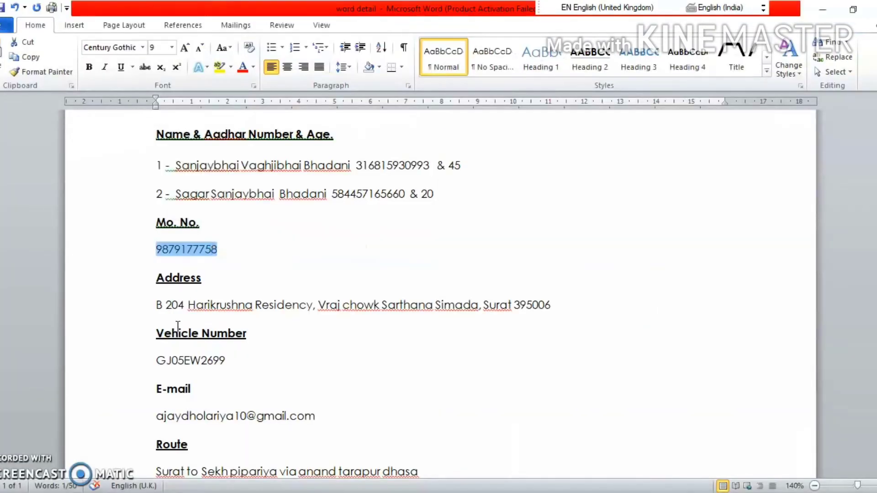
pyautogui.tripleClick(179, 361)
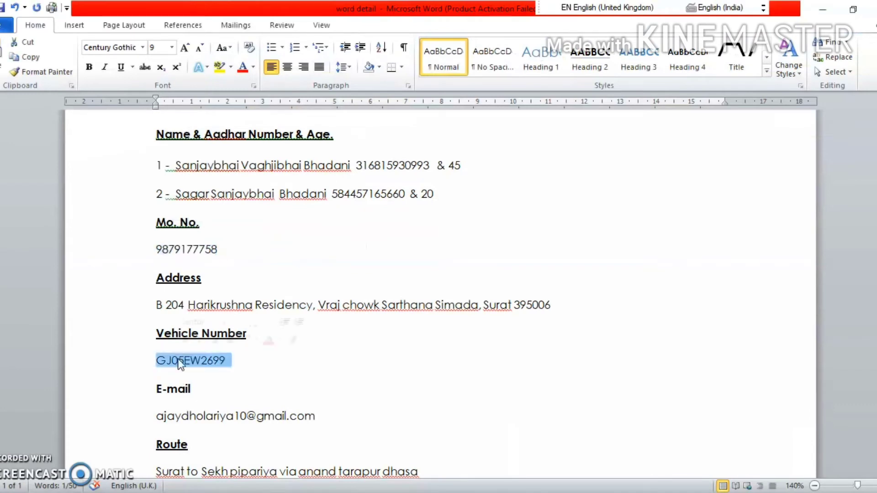
pyautogui.doubleClick(179, 361)
pyautogui.hotkey('ctrl', 'c')
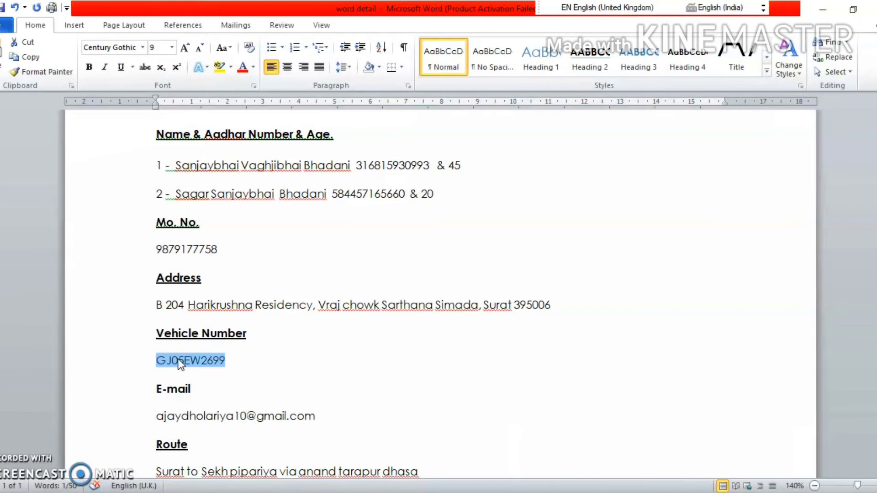
pyautogui.hotkey('alt', 'Tab')
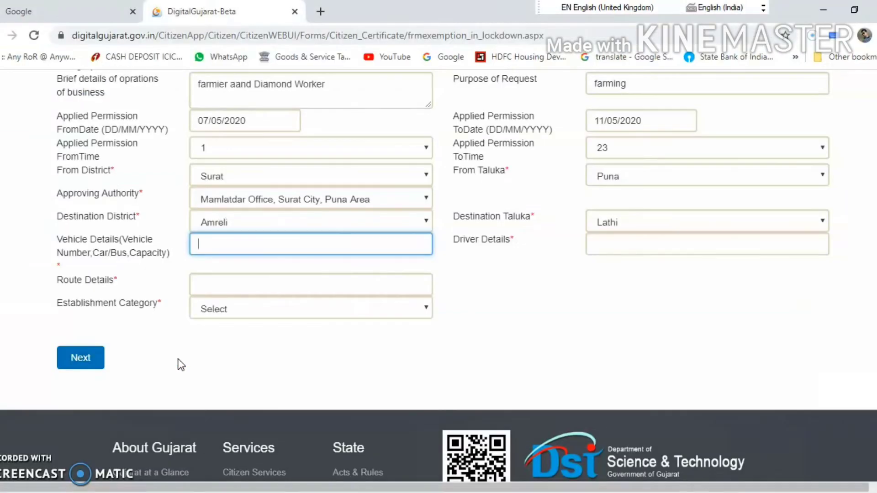
pyautogui.hotkey('ctrl', 'v')
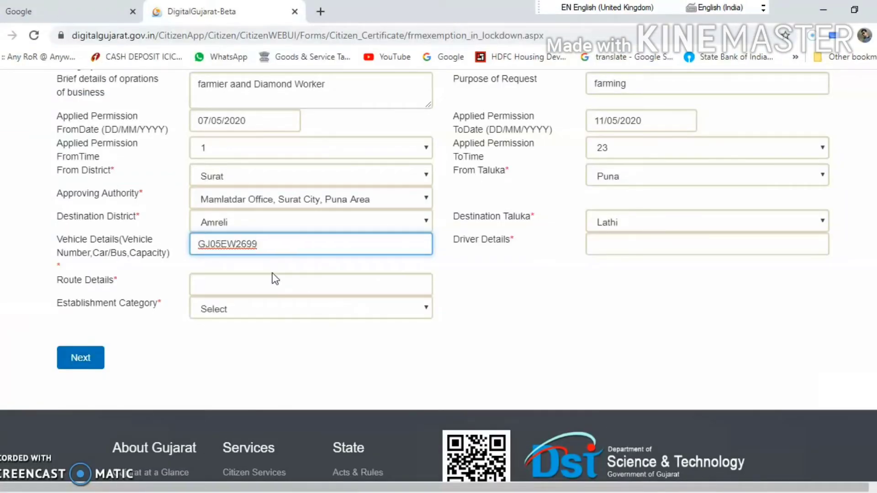
# Copy the applicant's full name from the Word notes into the driver details
pyautogui.doubleClick(498, 235)
pyautogui.click(627, 247)
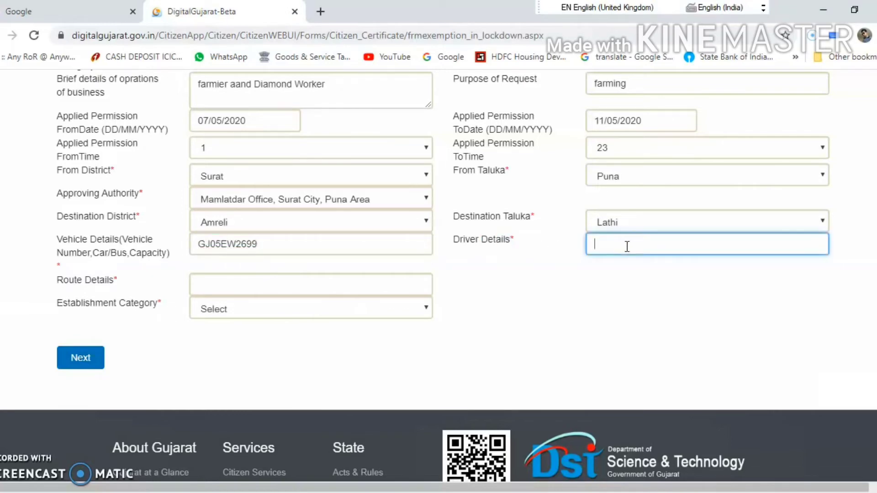
pyautogui.hotkey('alt', 'Tab')
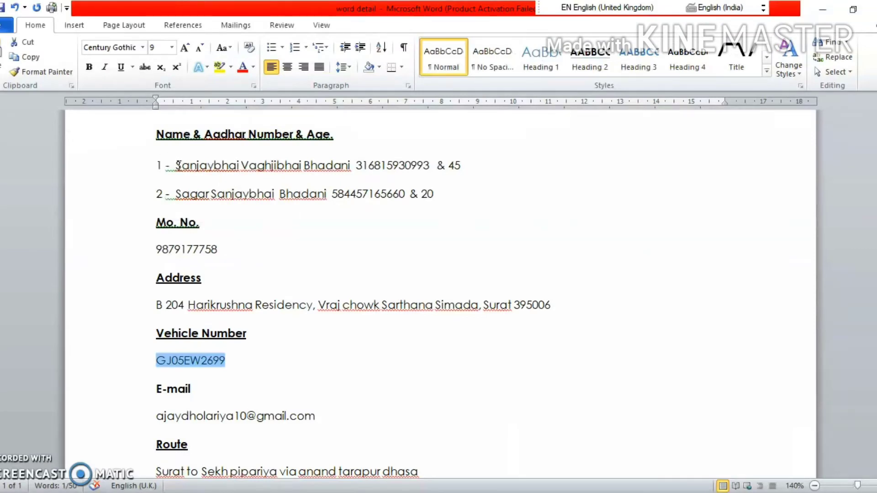
pyautogui.click(177, 166)
pyautogui.hotkey('ctrl', 'shift', 'Right')
pyautogui.hotkey('ctrl', 'shift', 'Right')
pyautogui.hotkey('ctrl', 'shift', 'Right')
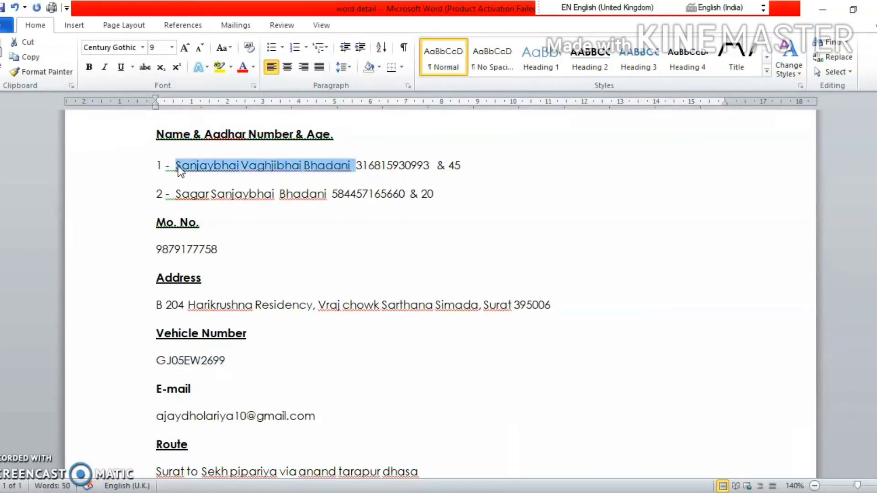
pyautogui.hotkey('ctrl', 'shift', 'Left')
pyautogui.hotkey('ctrl', 'shift', 'Right')
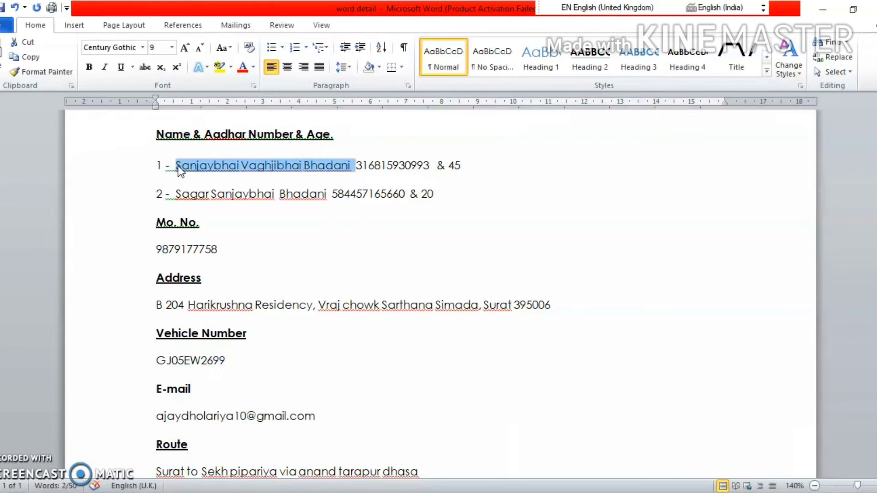
pyautogui.hotkey('shift', 'Left')
pyautogui.hotkey('ctrl', 'c')
pyautogui.hotkey('alt', 'Tab')
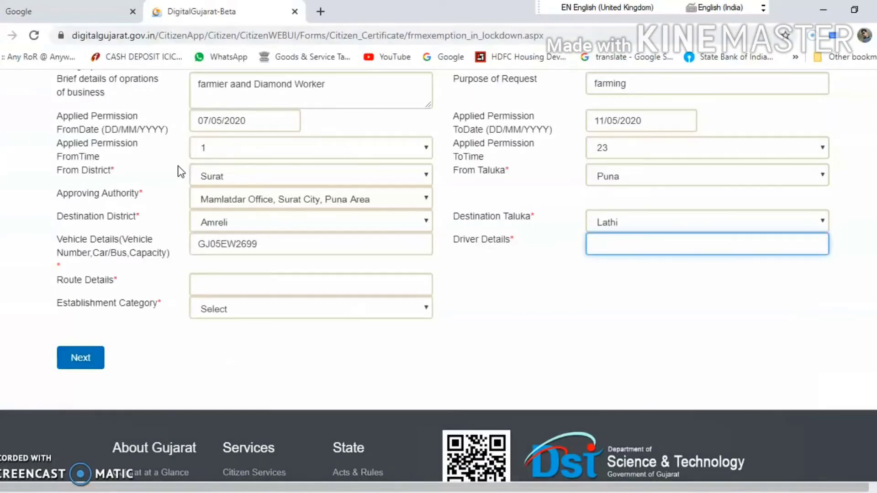
pyautogui.hotkey('ctrl', 'v')
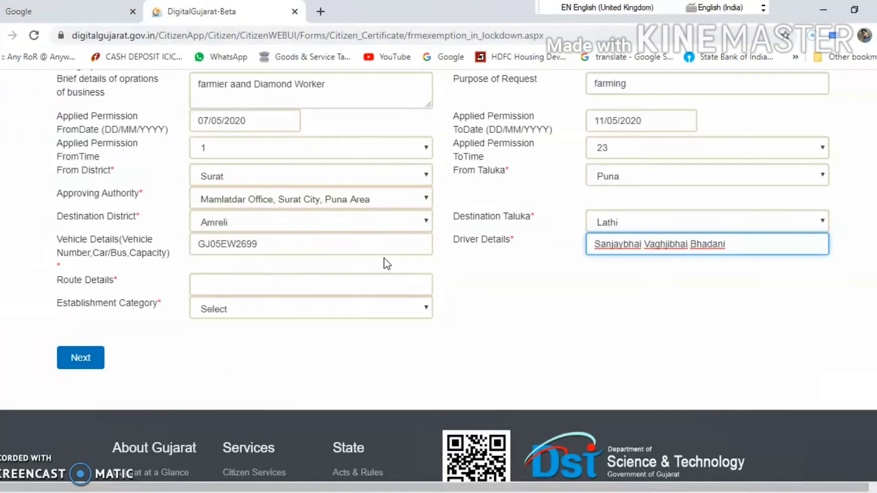
# Paste the route 'Surat to Sekh pipariya via anand tarapur dhasa' into route details
pyautogui.click(250, 287)
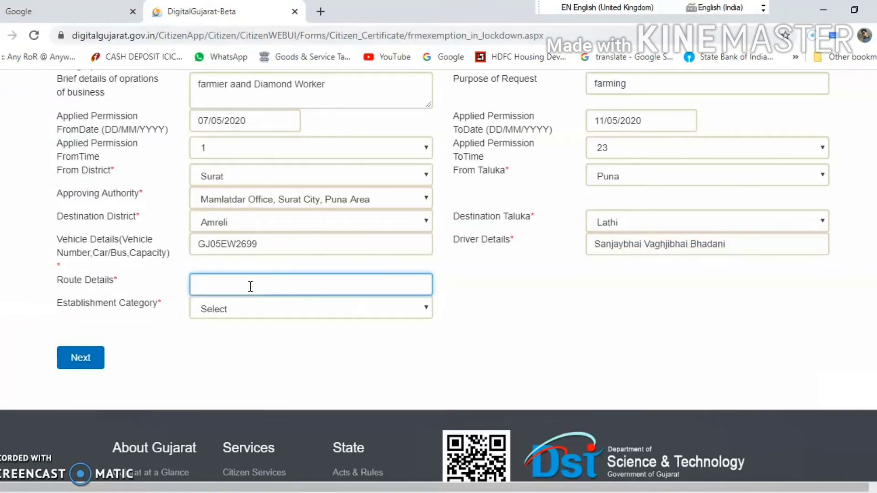
pyautogui.doubleClick(74, 282)
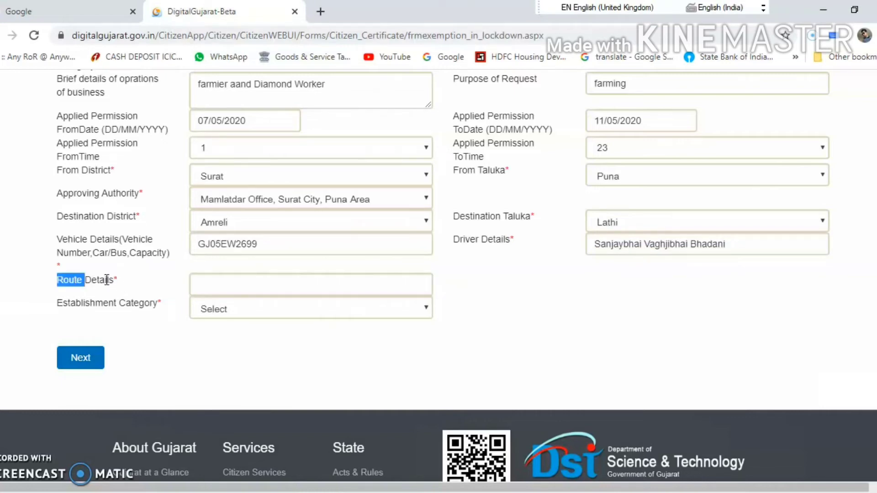
pyautogui.click(201, 286)
pyautogui.hotkey('alt', 'Tab')
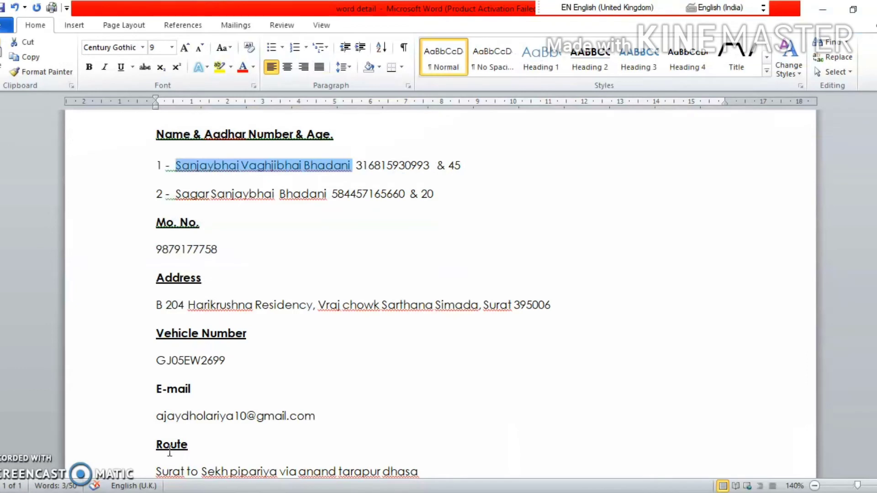
pyautogui.click(164, 445)
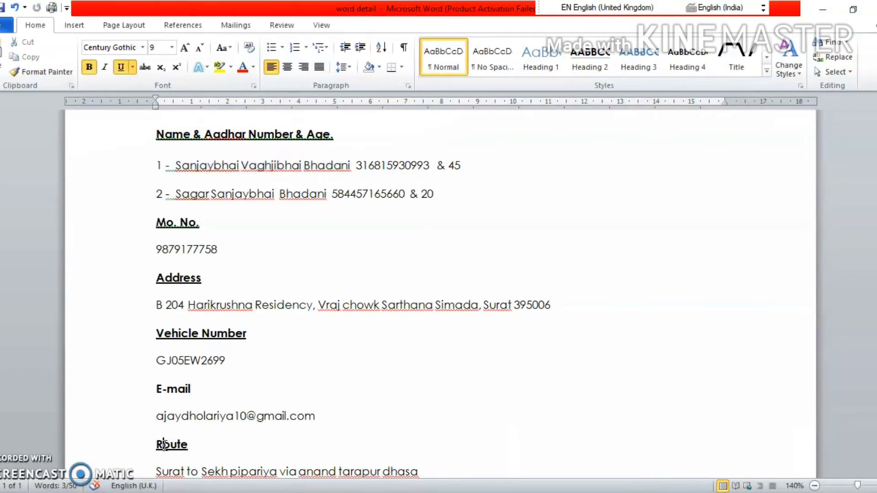
pyautogui.click(156, 471)
pyautogui.hotkey('shift', 'Right')
pyautogui.hotkey('shift', 'Right')
pyautogui.hotkey('shift', 'Right')
pyautogui.hotkey('shift', 'Right')
pyautogui.hotkey('shift', 'Right')
pyautogui.hotkey('shift', 'Right')
pyautogui.hotkey('shift', 'Right')
pyautogui.hotkey('shift', 'Right')
pyautogui.hotkey('shift', 'Right')
pyautogui.hotkey('shift', 'Right')
pyautogui.hotkey('shift', 'Right')
pyautogui.hotkey('shift', 'Right')
pyautogui.hotkey('shift', 'Right')
pyautogui.hotkey('shift', 'Right')
pyautogui.hotkey('shift', 'Right')
pyautogui.hotkey('shift', 'Right')
pyautogui.hotkey('shift', 'Right')
pyautogui.hotkey('shift', 'Right')
pyautogui.hotkey('shift', 'Right')
pyautogui.hotkey('shift', 'Right')
pyautogui.hotkey('ctrl', 'c')
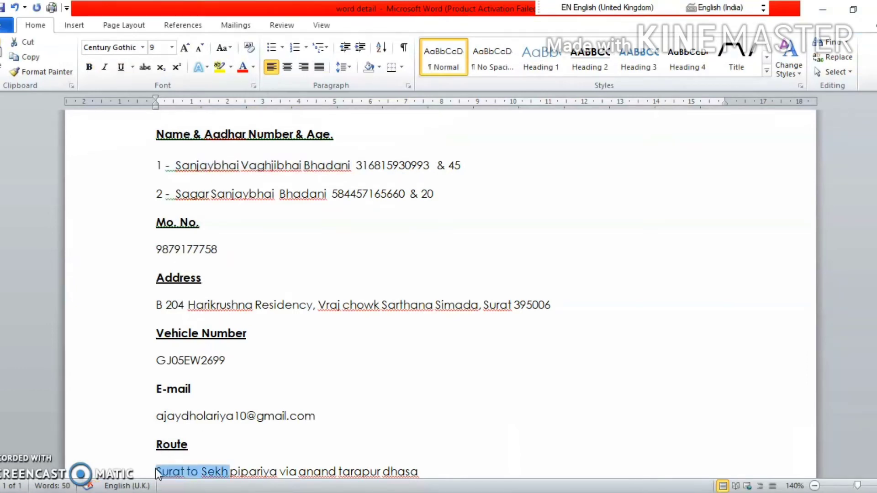
pyautogui.hotkey('shift', 'Left')
pyautogui.hotkey('shift', 'Left')
pyautogui.hotkey('shift', 'Left')
pyautogui.hotkey('shift', 'Left')
pyautogui.hotkey('shift', 'Left')
pyautogui.hotkey('shift', 'Left')
pyautogui.hotkey('shift', 'Left')
pyautogui.hotkey('shift', 'Left')
pyautogui.hotkey('shift', 'Left')
pyautogui.hotkey('shift', 'Left')
pyautogui.hotkey('shift', 'Left')
pyautogui.hotkey('shift', 'Left')
pyautogui.hotkey('shift', 'Left')
pyautogui.hotkey('shift', 'Left')
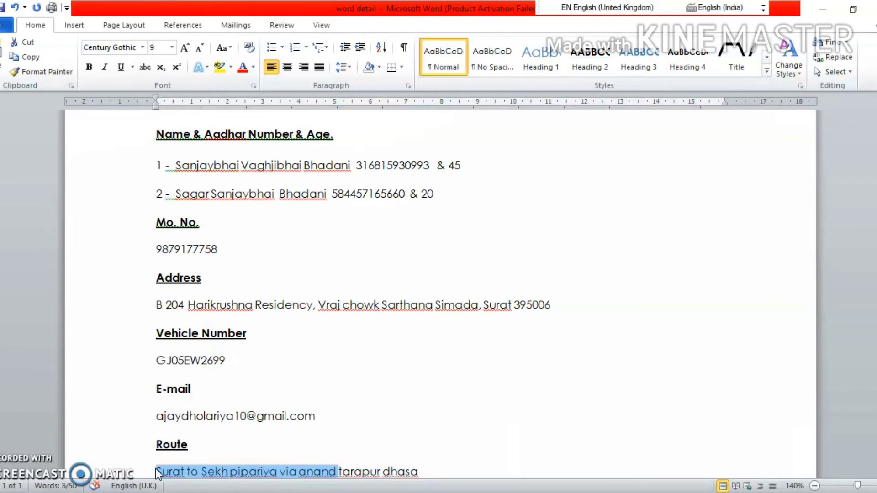
pyautogui.hotkey('ctrl', 'shift', 'Right')
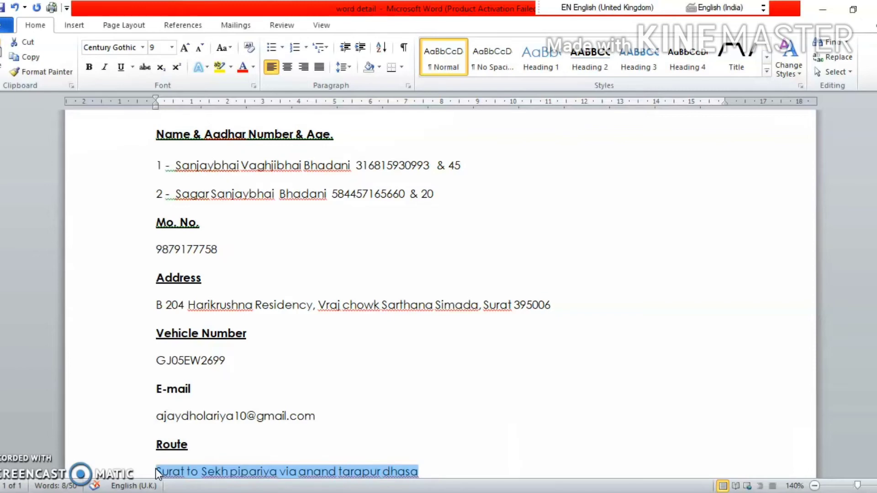
pyautogui.hotkey('alt', 'Tab')
pyautogui.hotkey('ctrl', 'v')
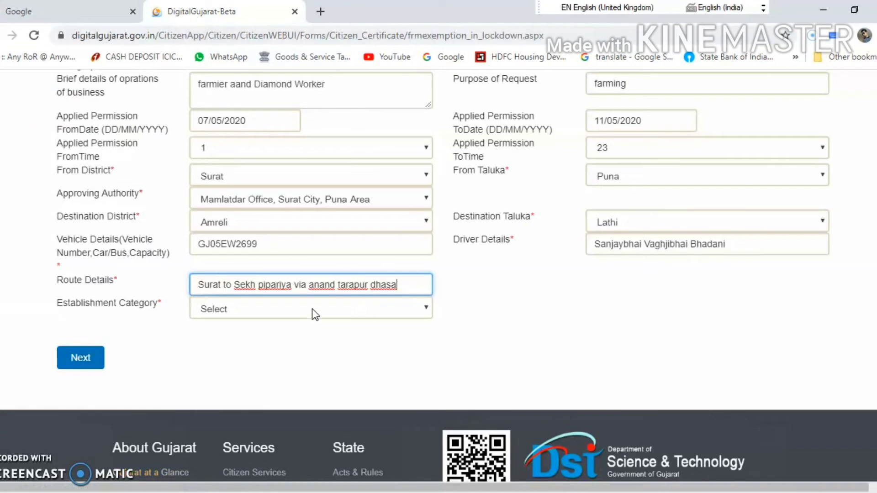
# Choose Private Establishments as the establishment category, saving the form
pyautogui.tripleClick(111, 305)
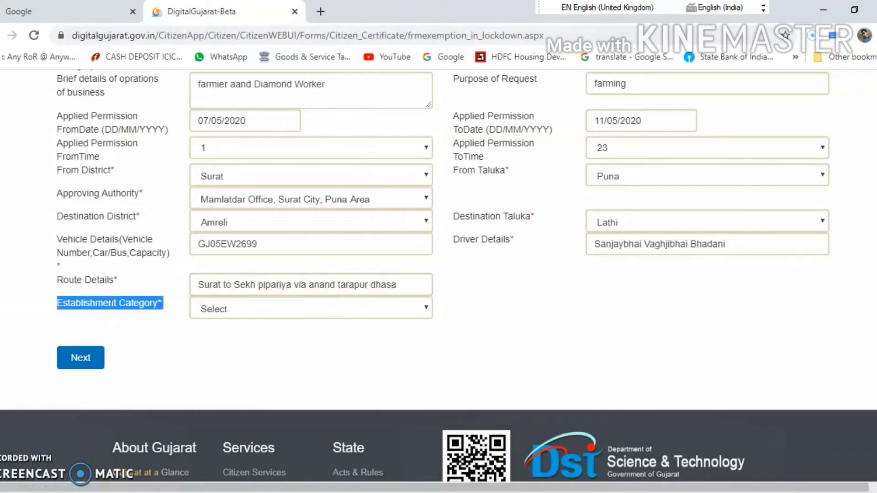
pyautogui.click(221, 309)
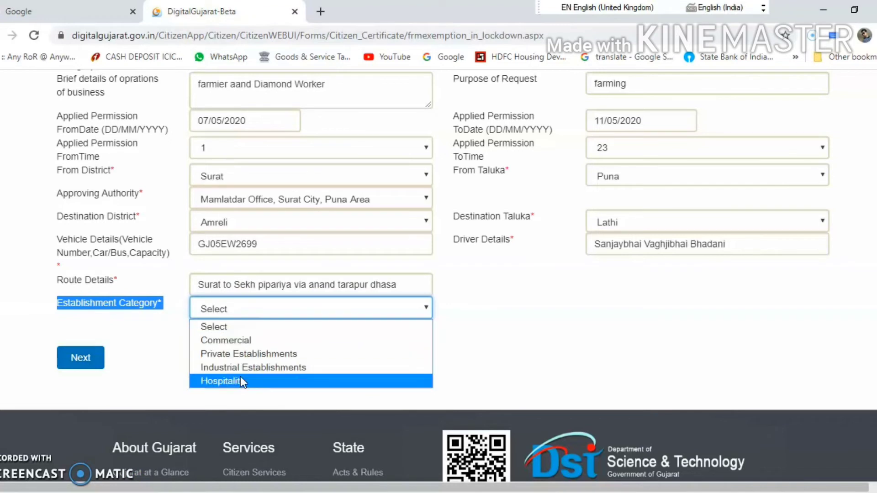
pyautogui.click(266, 355)
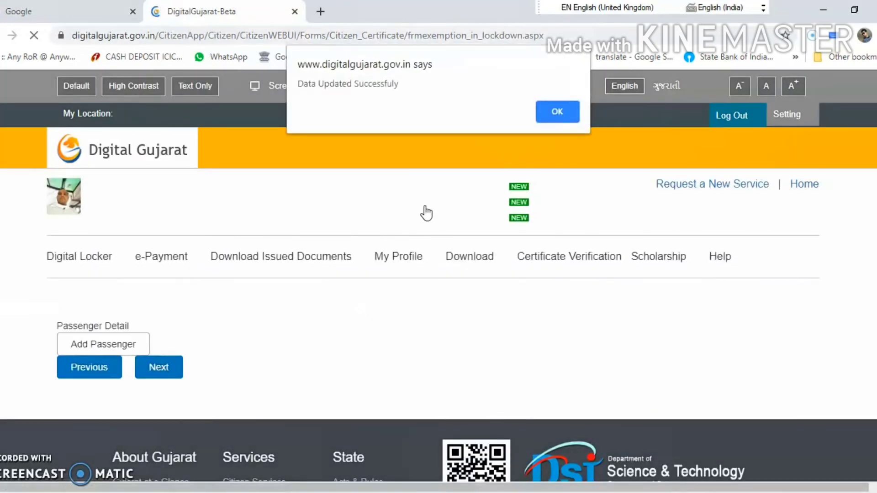
# Add a passenger row and paste the first passenger's name from the Word document
pyautogui.click(555, 113)
pyautogui.scroll(-4, 549, 120)
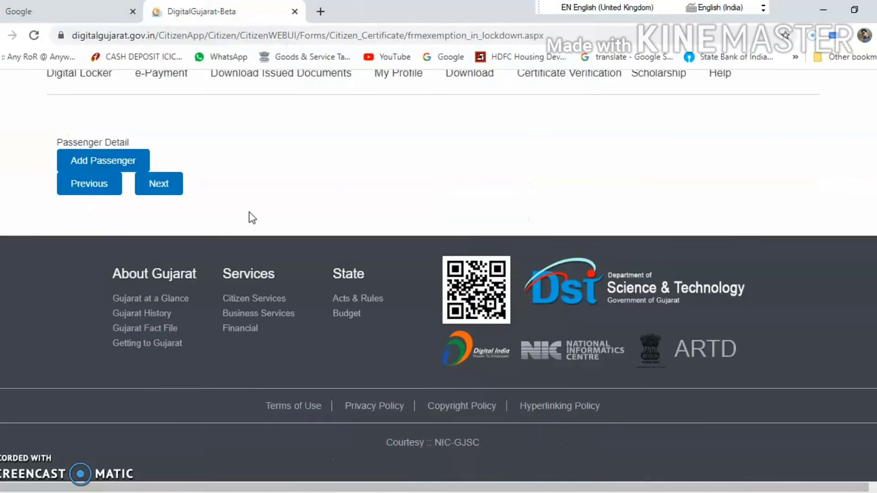
pyautogui.scroll(4, 423, 185)
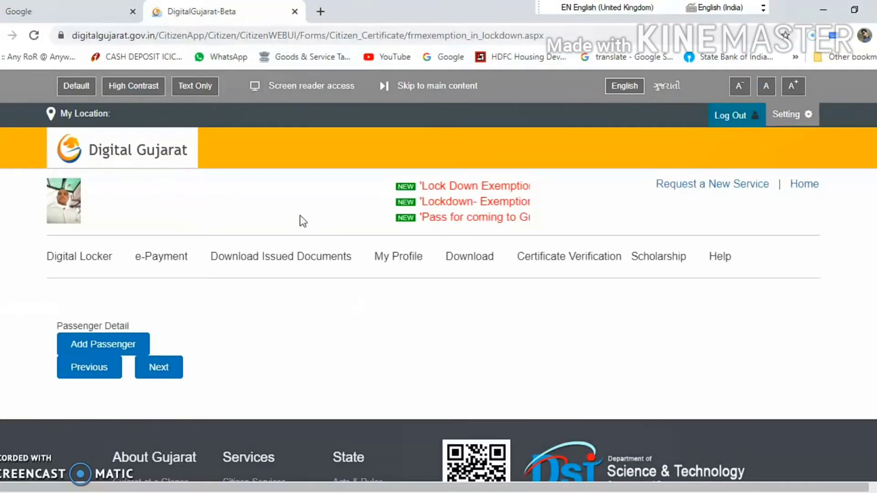
pyautogui.tripleClick(84, 326)
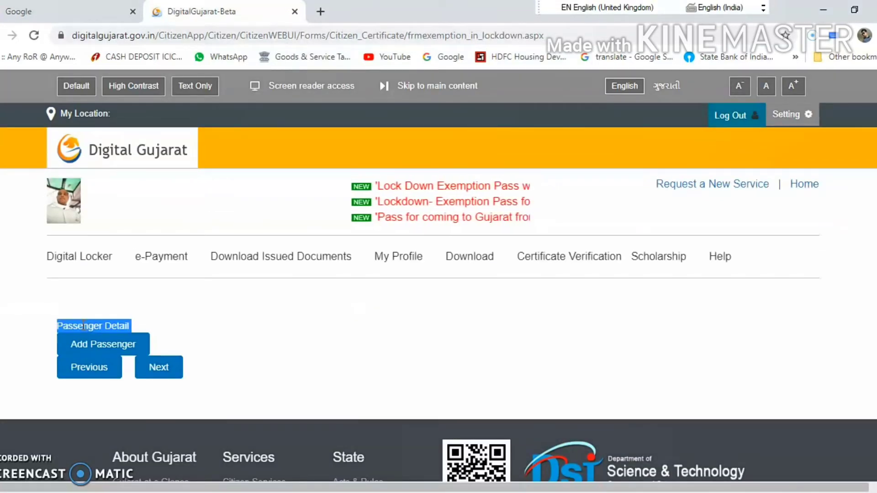
pyautogui.click(103, 347)
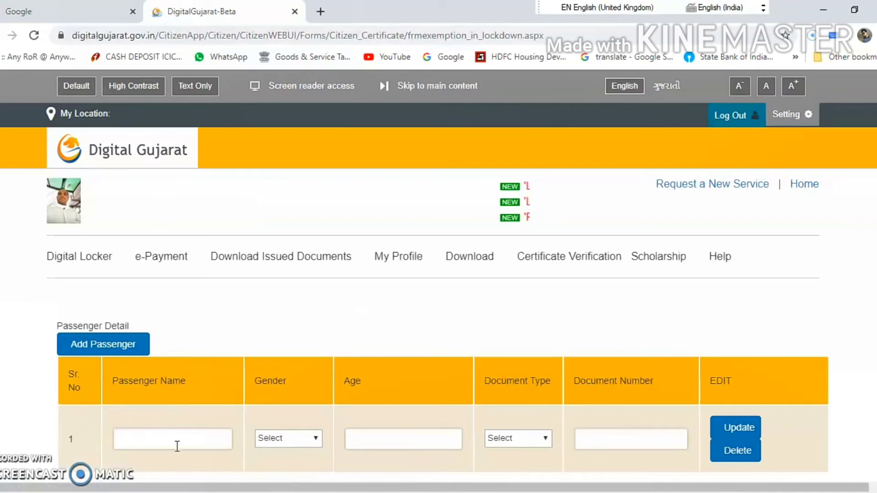
pyautogui.click(182, 440)
pyautogui.hotkey('alt', 'Tab')
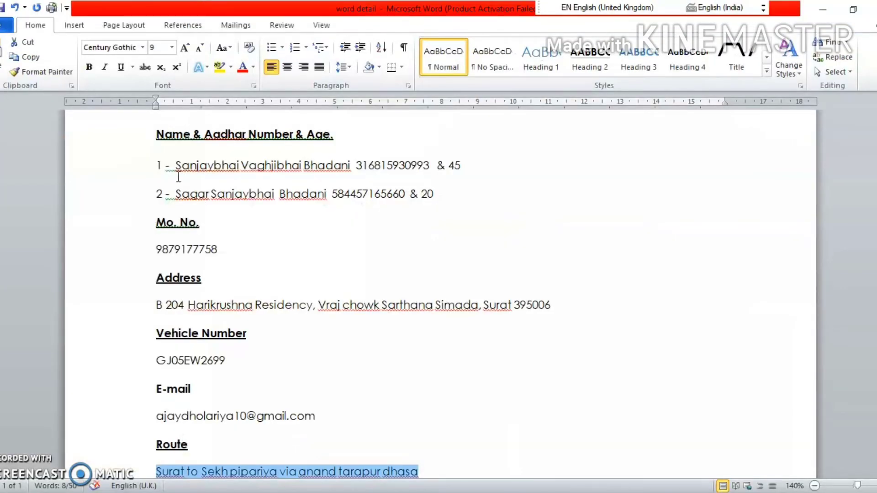
pyautogui.click(176, 166)
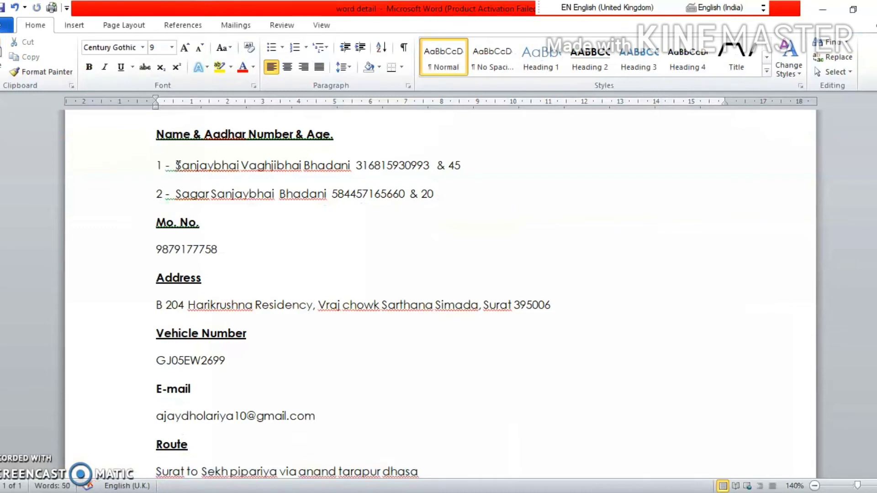
pyautogui.hotkey('ctrl', 'shift', 'Right')
pyautogui.hotkey('ctrl', 'shift', 'Right')
pyautogui.hotkey('ctrl', 'shift', 'Right')
pyautogui.hotkey('ctrl', 'c')
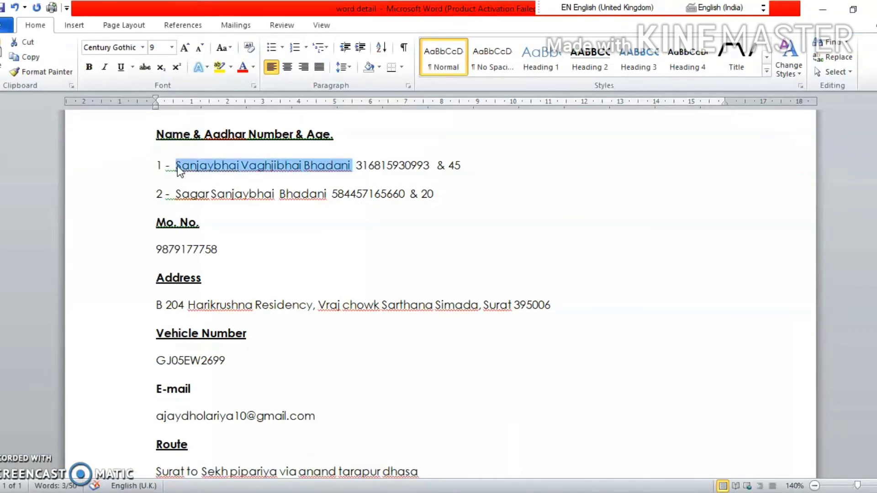
pyautogui.hotkey('alt', 'Tab')
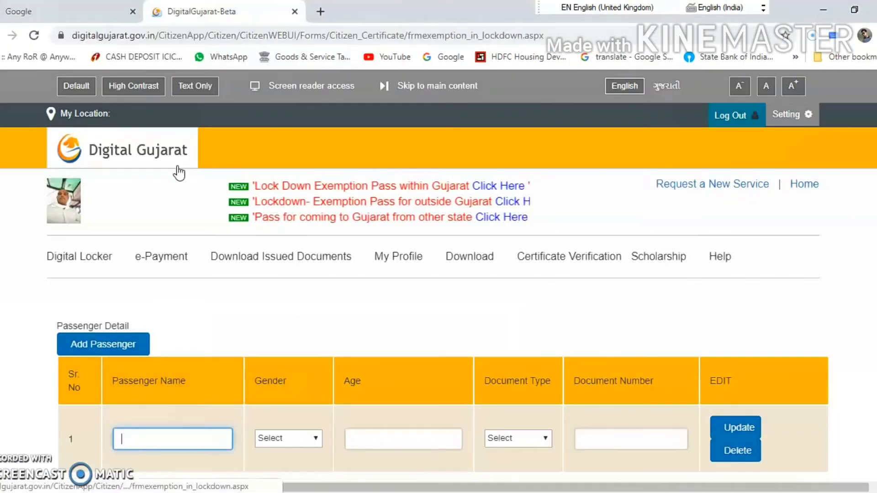
pyautogui.hotkey('ctrl', 'v')
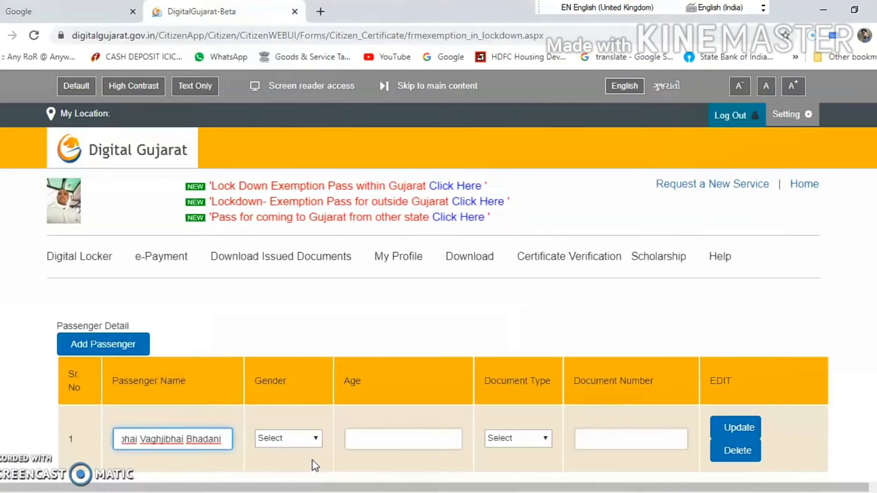
# Set the first passenger's gender to Male and age to 45
pyautogui.click(287, 434)
pyautogui.press('m')
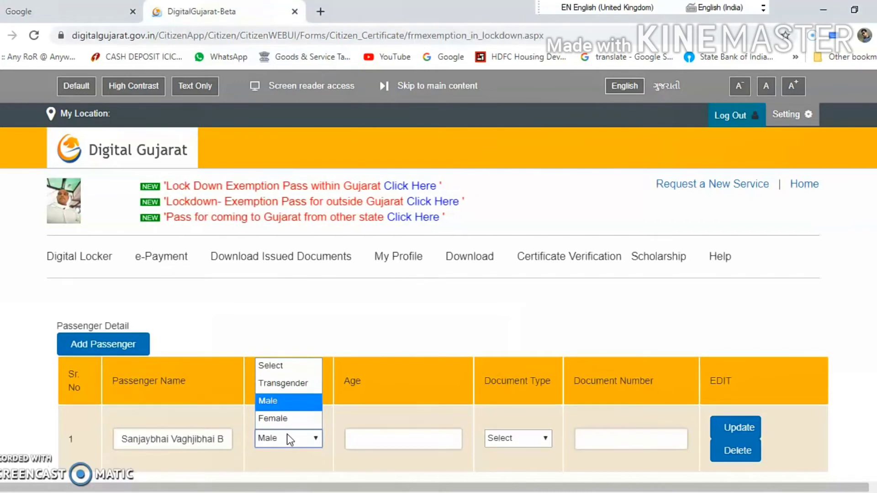
pyautogui.press('Return')
pyautogui.press('Tab')
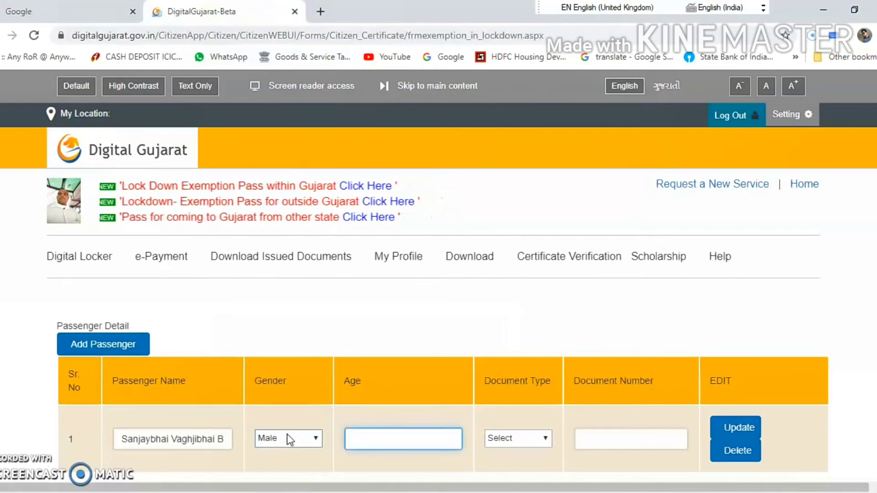
pyautogui.hotkey('alt', 'Tab')
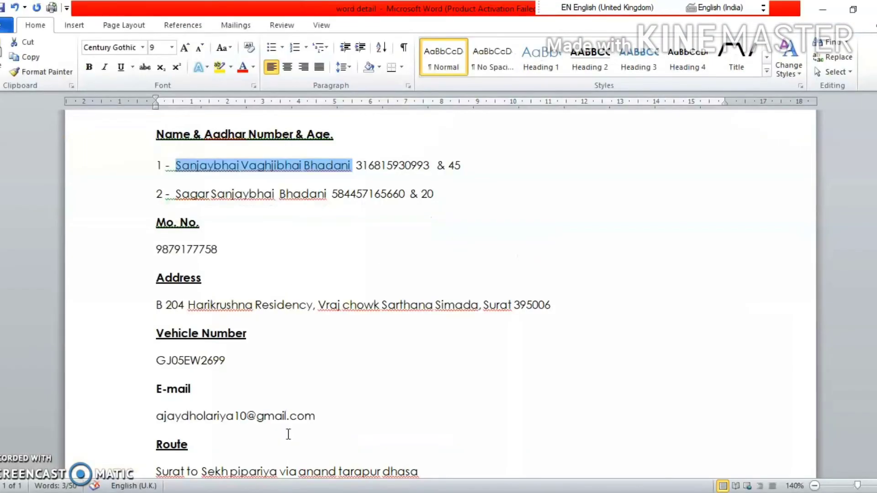
pyautogui.hotkey('alt', 'Tab')
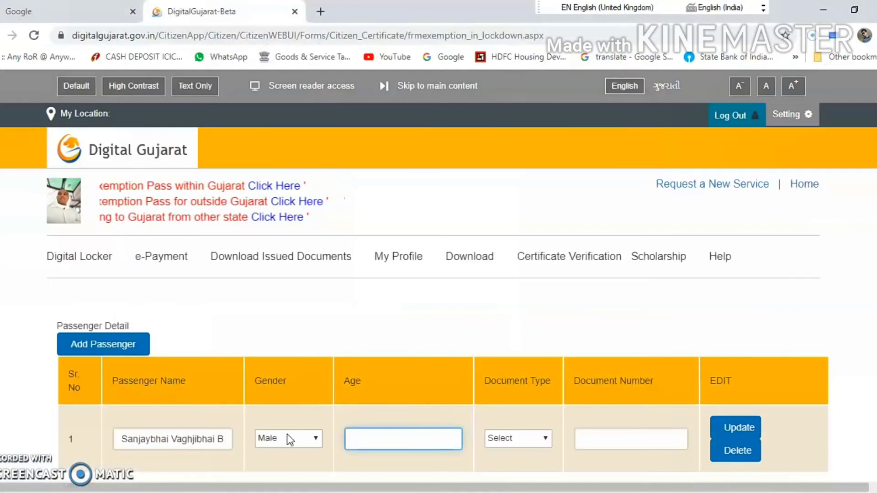
pyautogui.write('45')
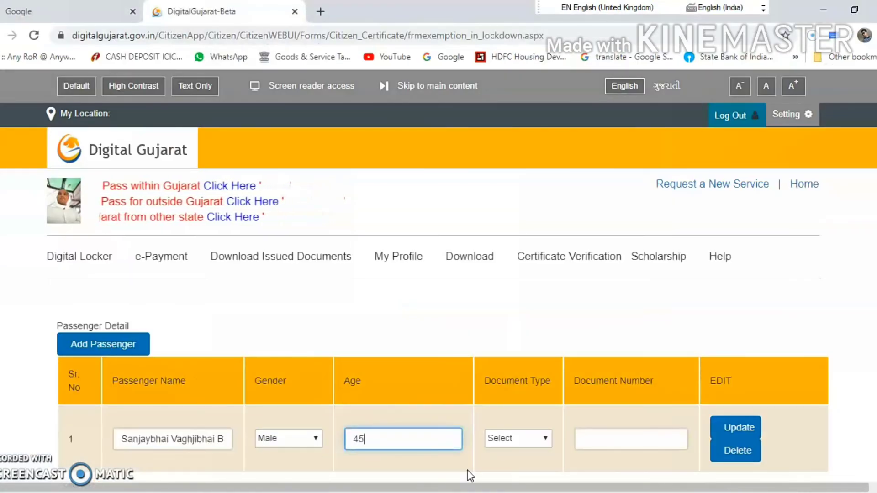
# Choose Aadhaar Card, paste its number from Word, and save passenger 1
pyautogui.click(508, 438)
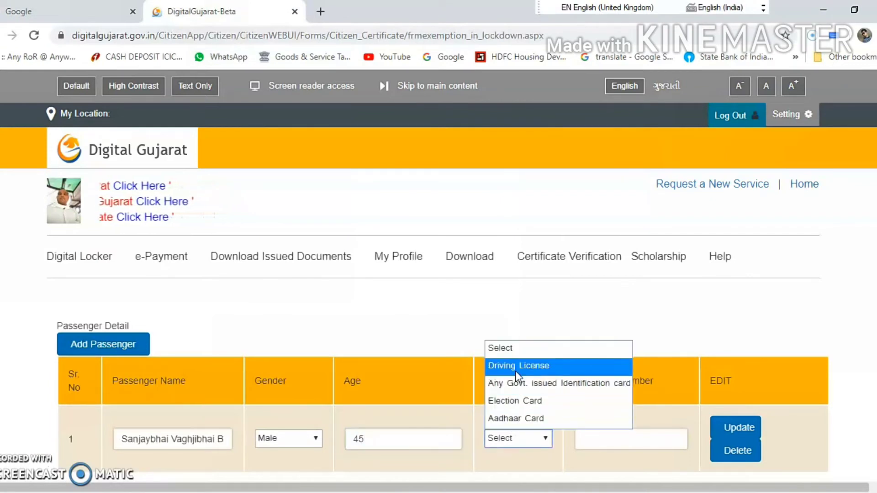
pyautogui.click(519, 418)
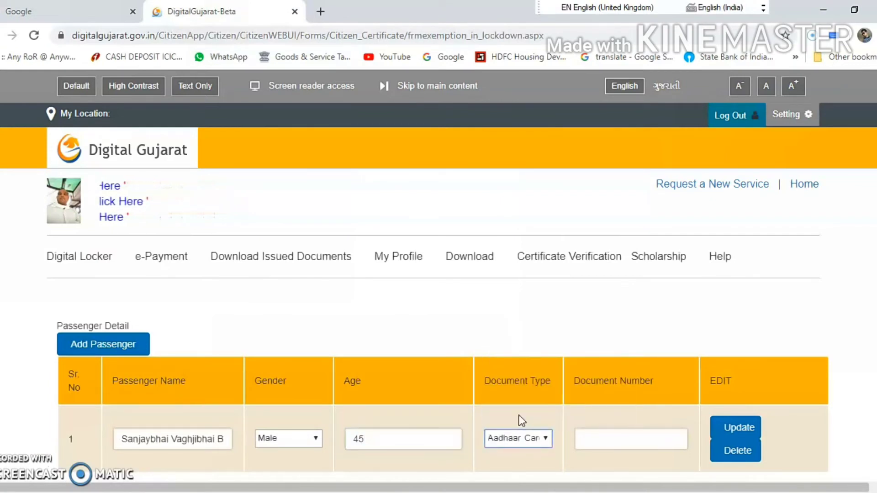
pyautogui.click(604, 441)
pyautogui.hotkey('alt', 'Tab')
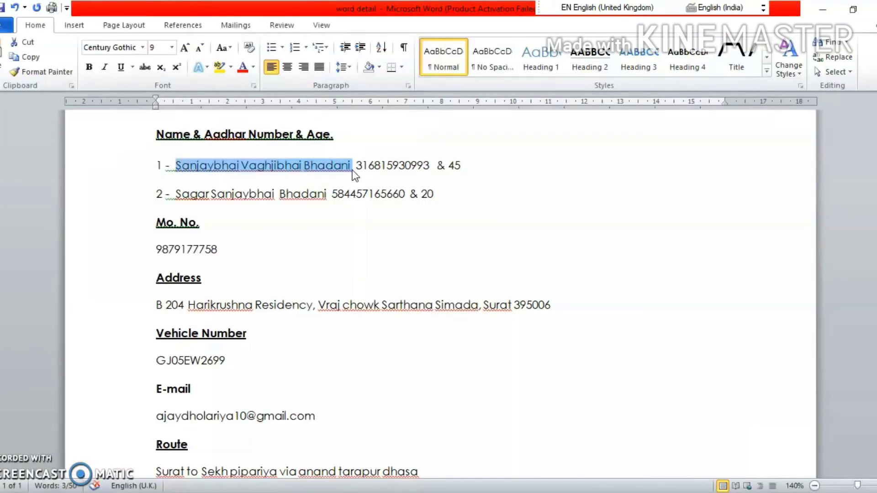
pyautogui.click(361, 165)
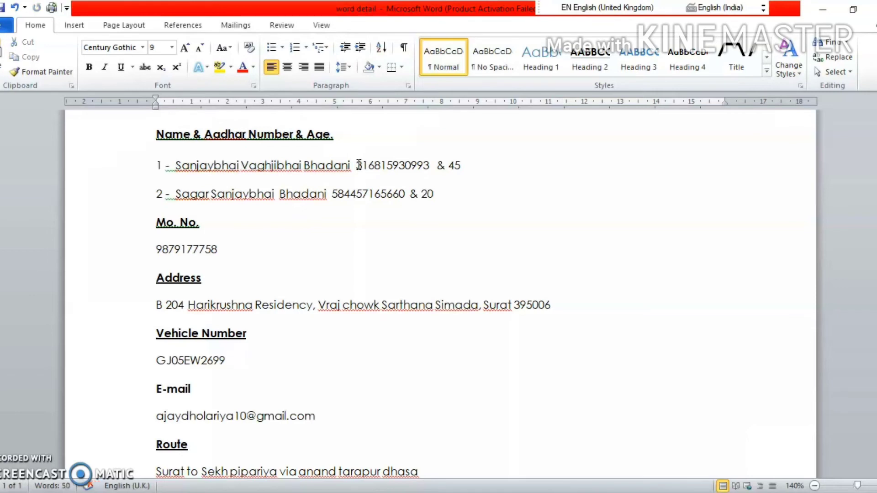
pyautogui.hotkey('ctrl', 'shift', 'Right')
pyautogui.hotkey('ctrl', 'shift', 'Right')
pyautogui.hotkey('ctrl', 'c')
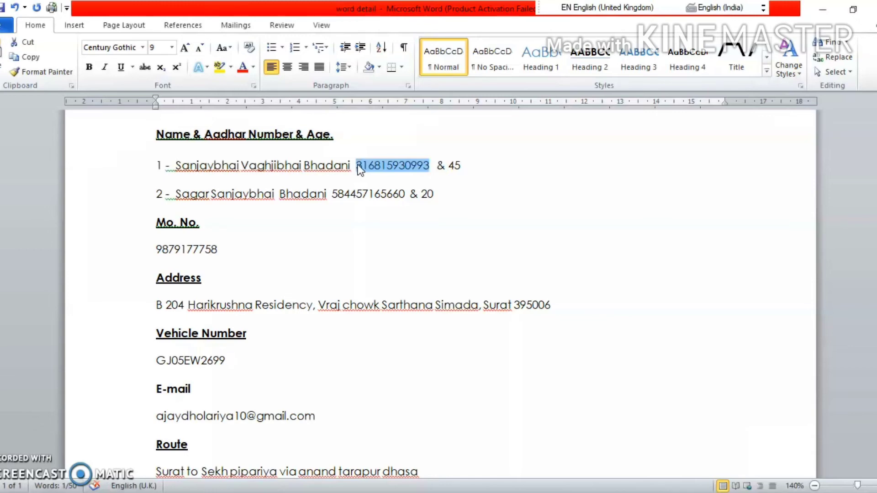
pyautogui.hotkey('alt', 'Tab')
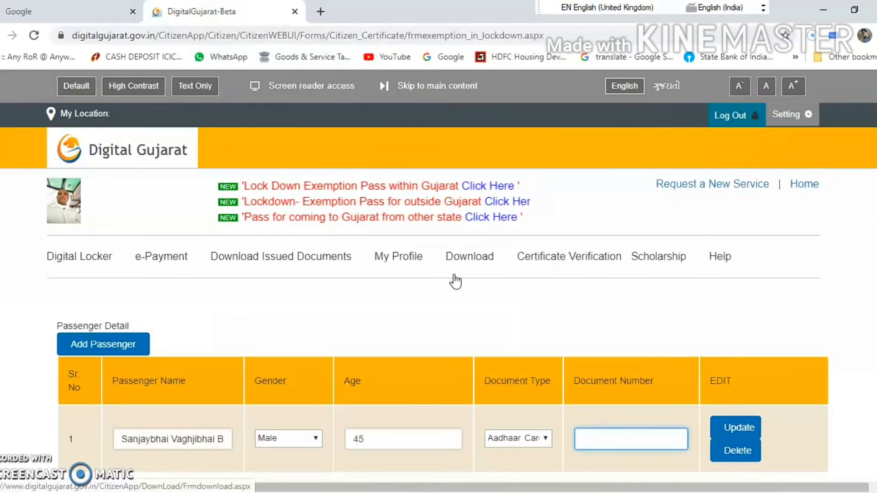
pyautogui.hotkey('ctrl', 'v')
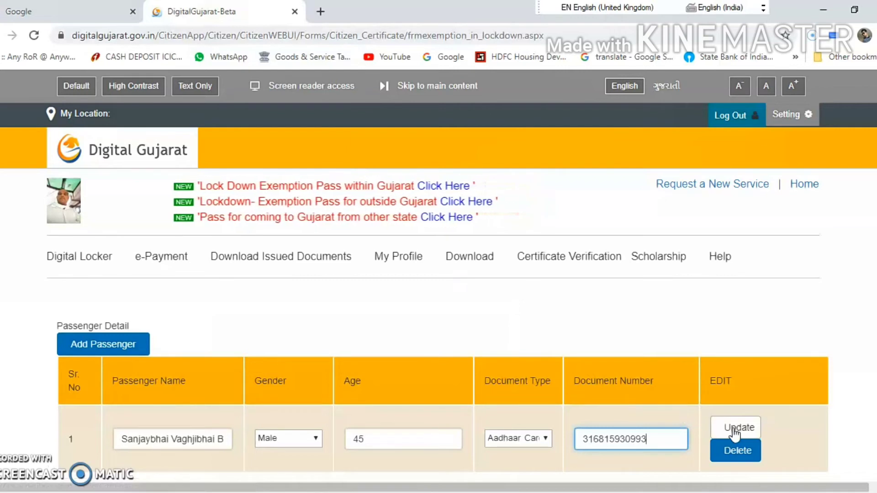
pyautogui.click(738, 432)
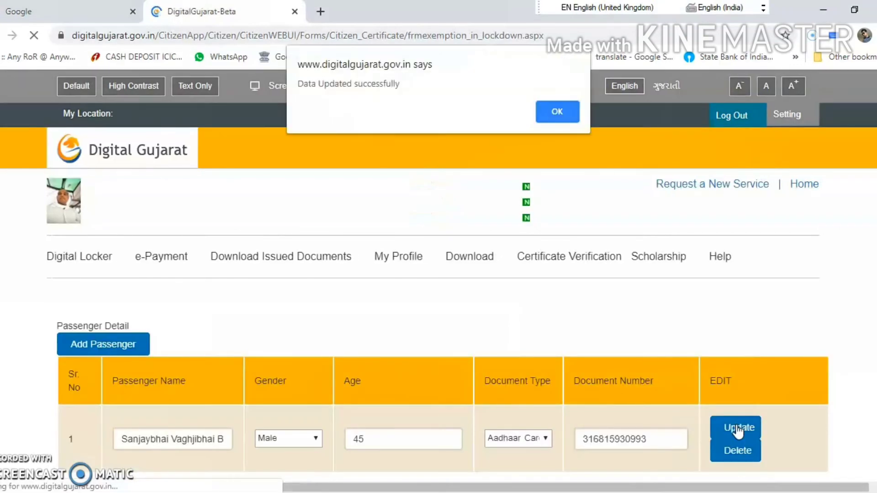
pyautogui.click(558, 116)
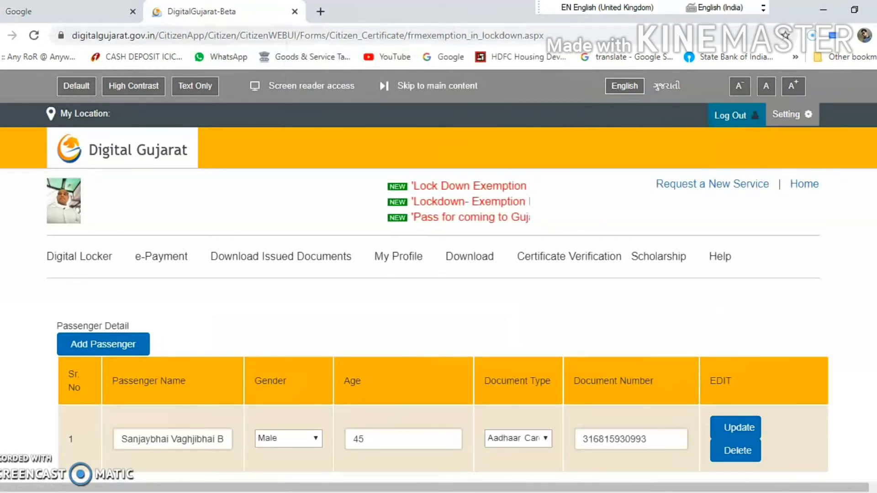
pyautogui.scroll(-2, 700, 305)
pyautogui.scroll(-2, 476, 269)
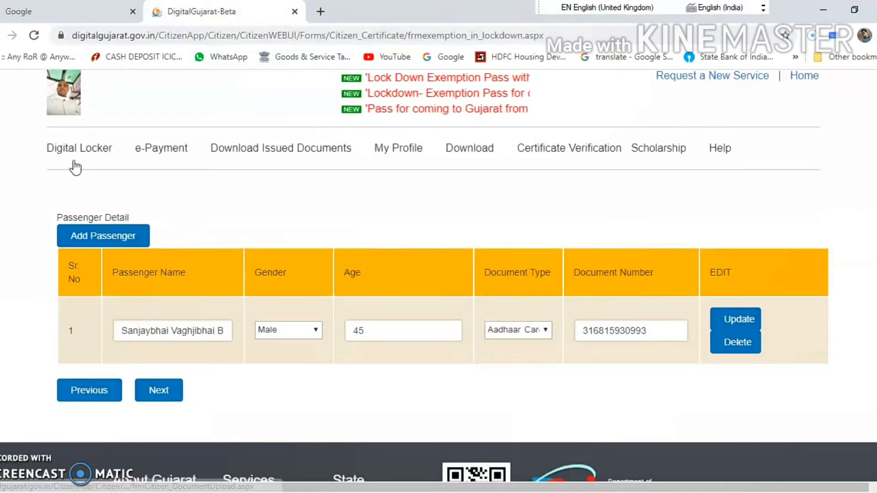
# Add a second passenger row and paste the second passenger's name from Word
pyautogui.click(90, 238)
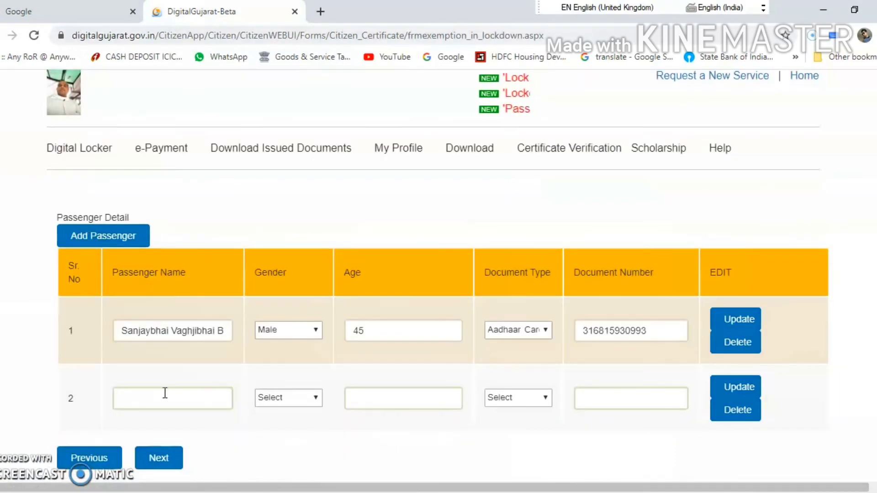
pyautogui.click(165, 397)
pyautogui.hotkey('alt', 'Tab')
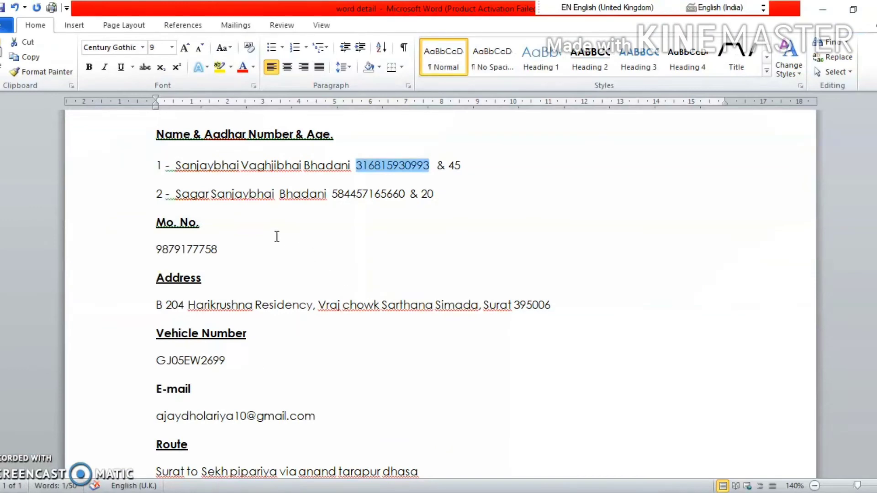
pyautogui.click(177, 193)
pyautogui.hotkey('ctrl', 'shift', 'Right')
pyautogui.hotkey('ctrl', 'shift', 'Right')
pyautogui.hotkey('ctrl', 'shift', 'Right')
pyautogui.hotkey('ctrl', 'c')
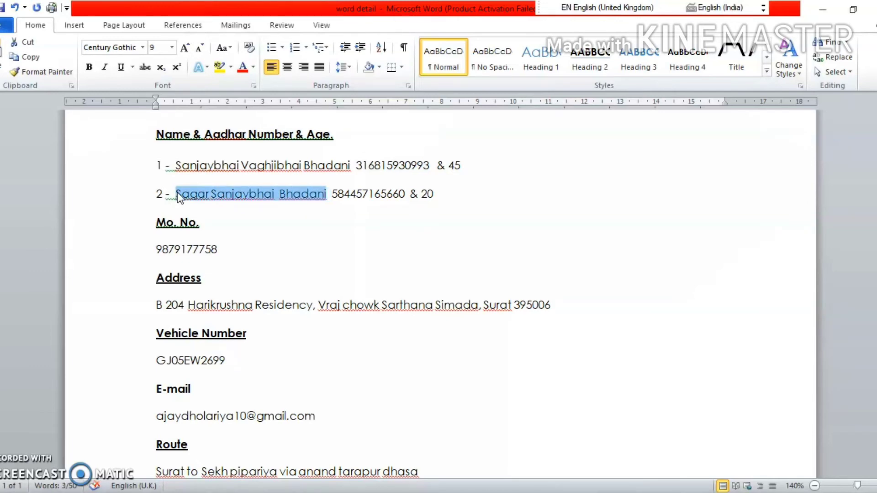
pyautogui.hotkey('alt', 'Tab')
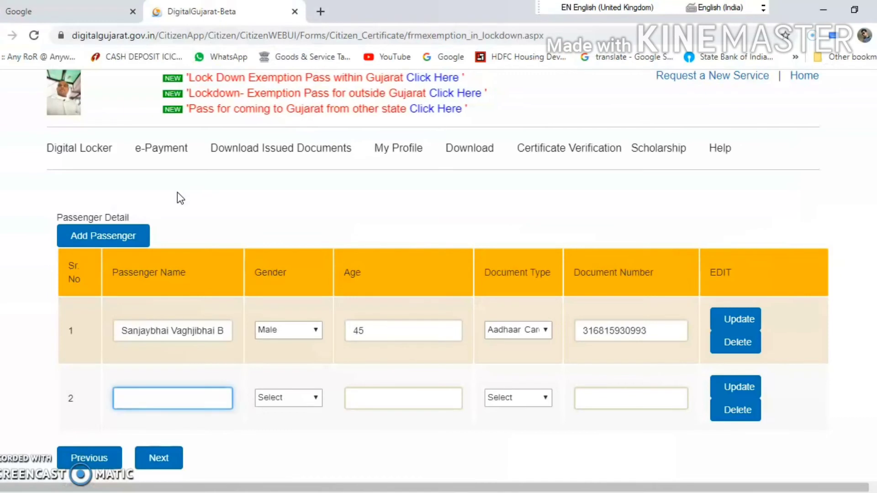
pyautogui.hotkey('ctrl', 'v')
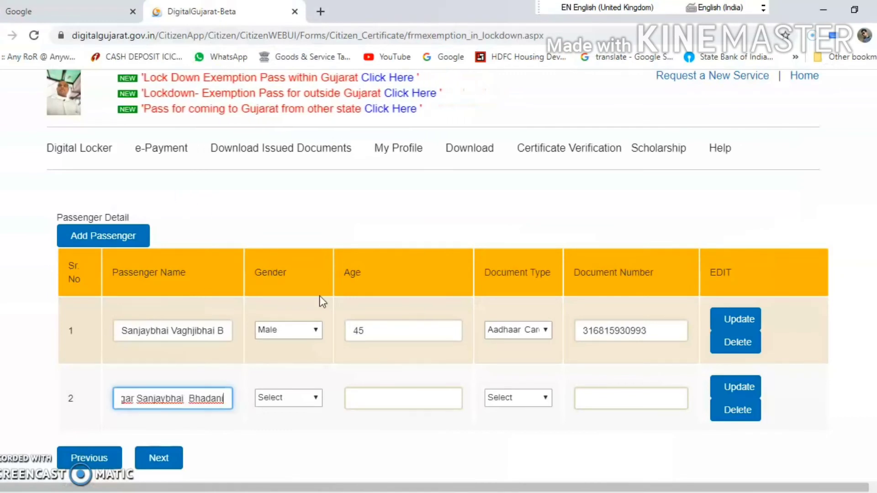
# Set passenger 2 to Male, age 20, with Aadhaar Card as document type
pyautogui.click(271, 397)
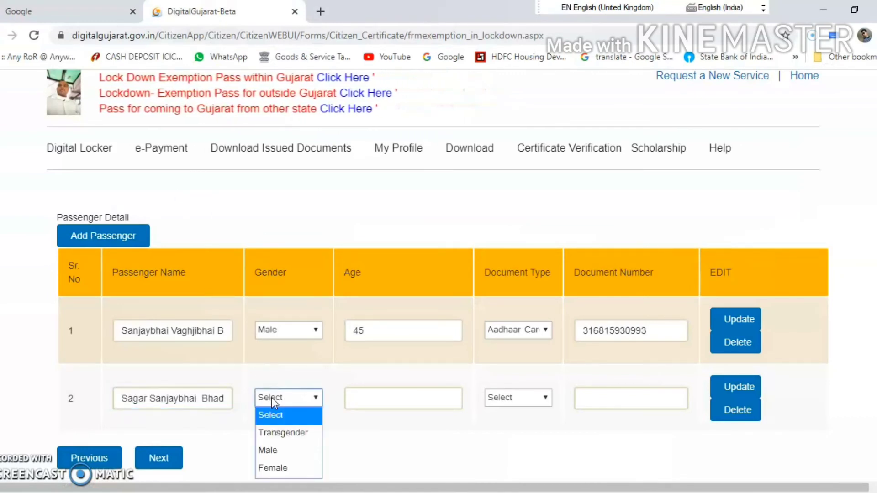
pyautogui.click(283, 450)
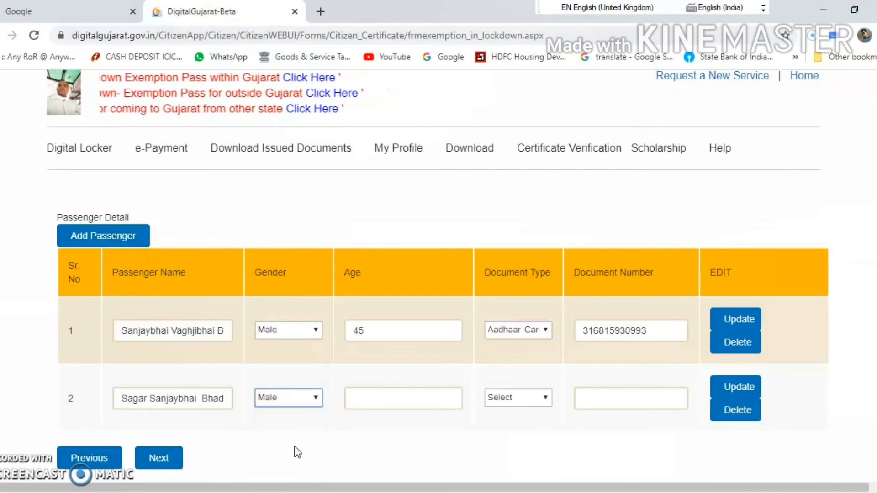
pyautogui.click(370, 401)
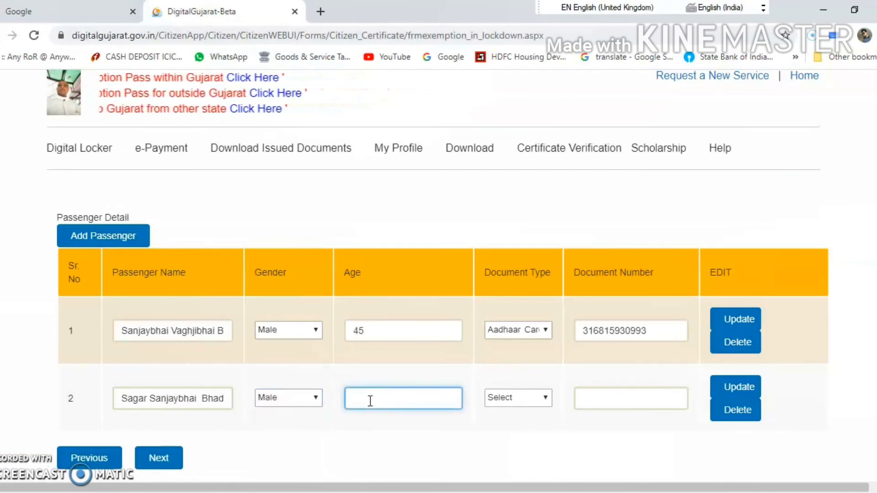
pyautogui.hotkey('alt', 'Tab')
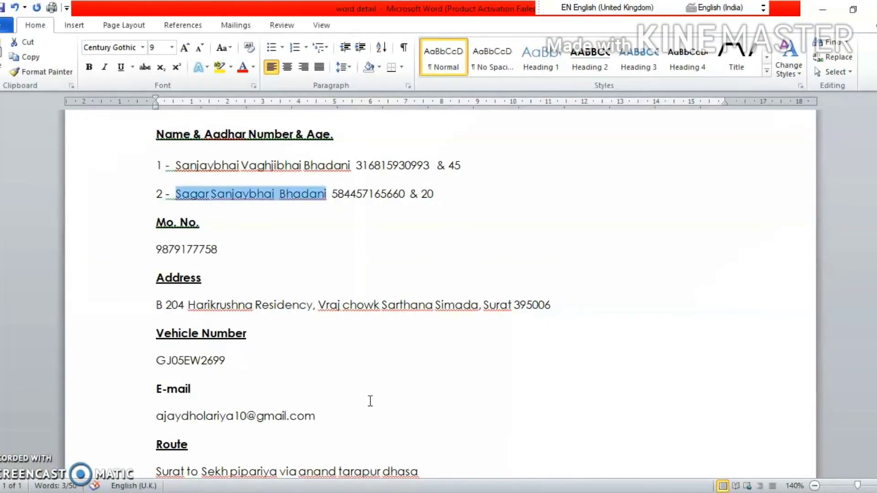
pyautogui.hotkey('alt', 'Tab')
pyautogui.write('20')
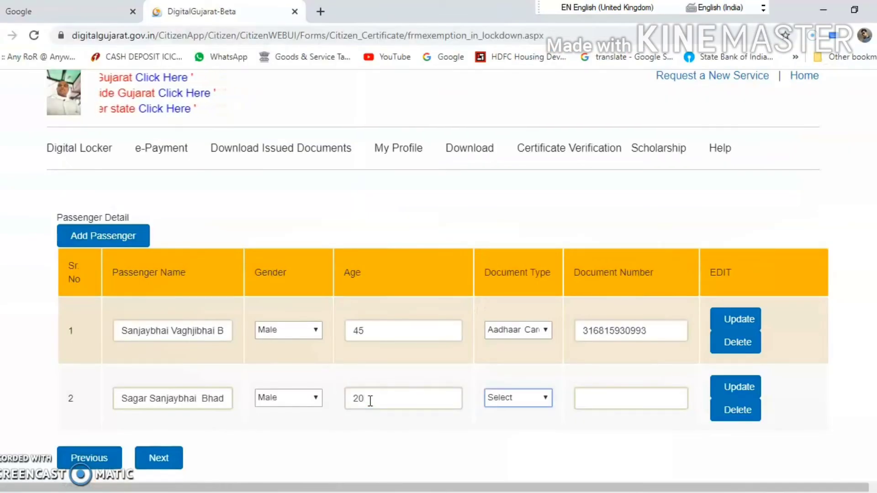
pyautogui.press('Down')
pyautogui.press('Down')
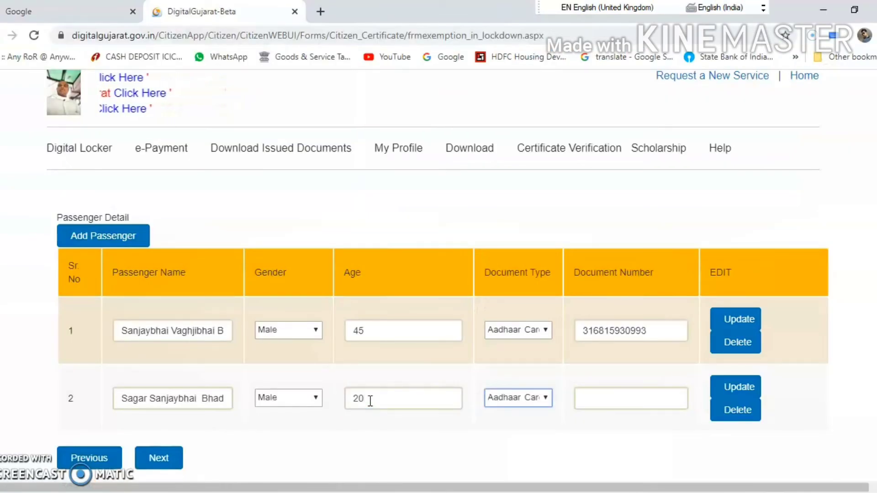
pyautogui.press('Tab')
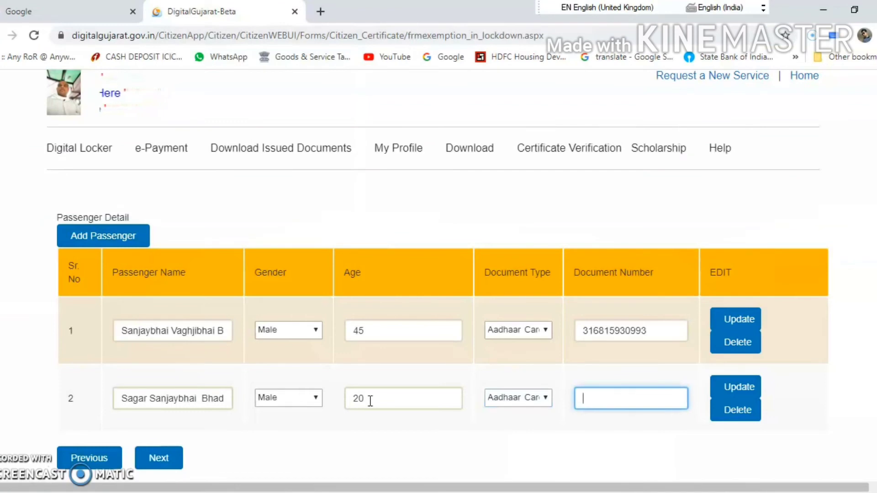
# Paste passenger 2's Aadhaar number from Word and save the row
pyautogui.hotkey('alt', 'Tab')
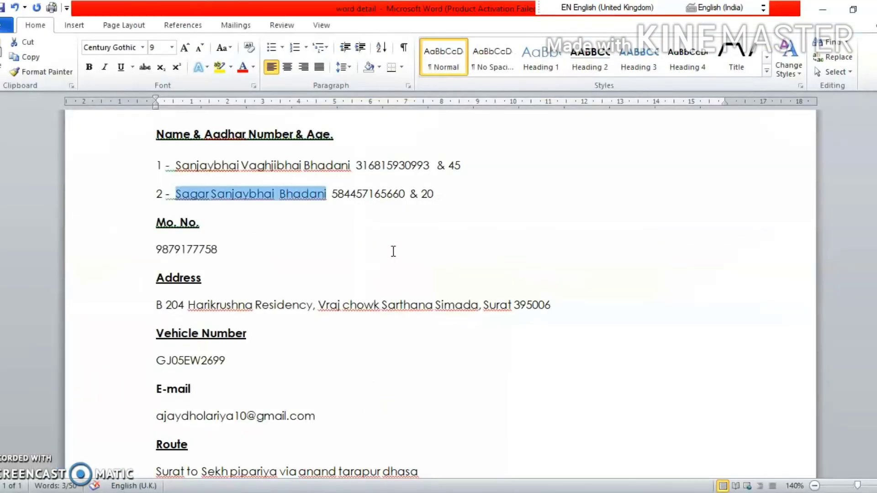
pyautogui.click(334, 188)
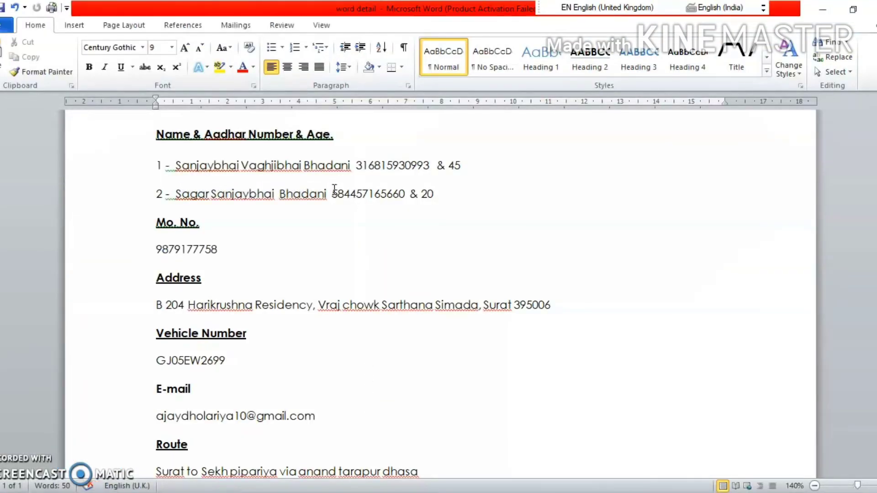
pyautogui.hotkey('ctrl', 'shift', 'Right')
pyautogui.hotkey('ctrl', 'shift', 'Right')
pyautogui.hotkey('ctrl', 'shift', 'Left')
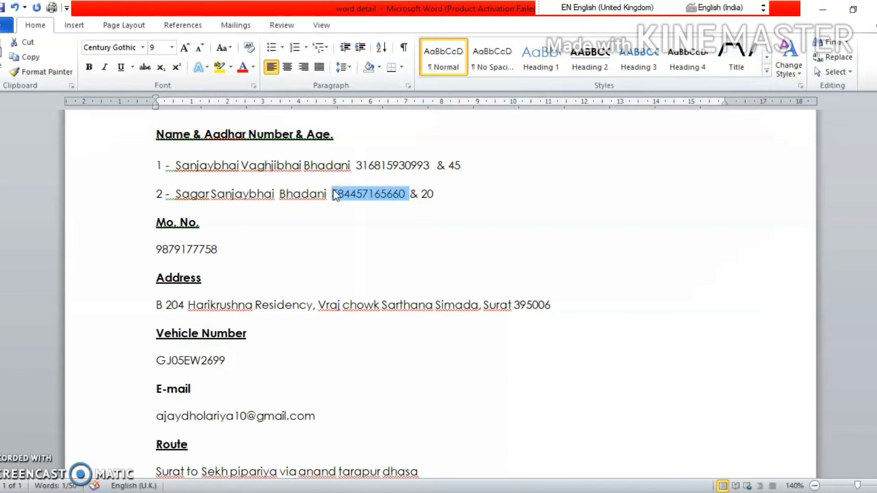
pyautogui.click(335, 189)
pyautogui.hotkey('ctrl', 'shift', 'Right')
pyautogui.hotkey('shift', 'Left')
pyautogui.hotkey('ctrl', 'c')
pyautogui.hotkey('alt', 'Tab')
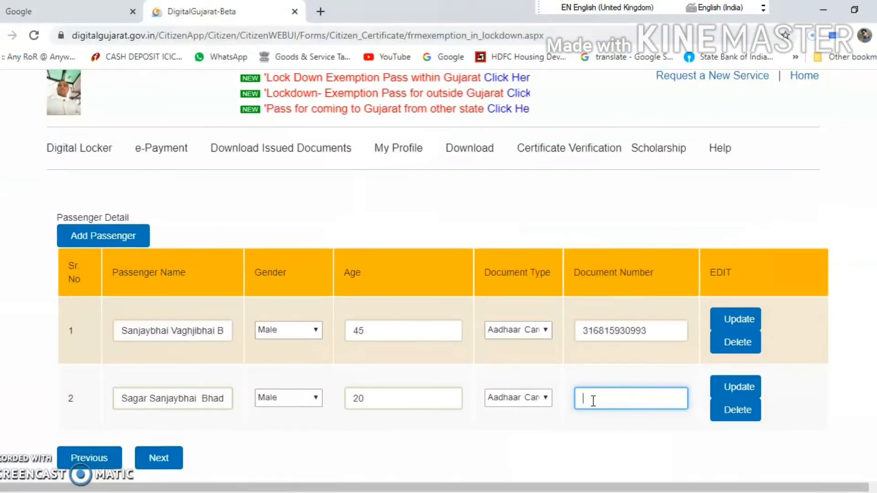
pyautogui.hotkey('ctrl', 'v')
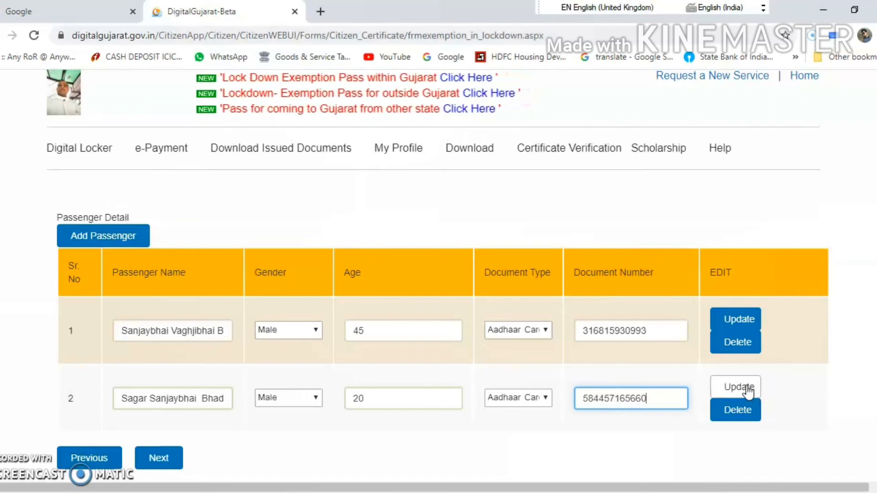
pyautogui.click(737, 388)
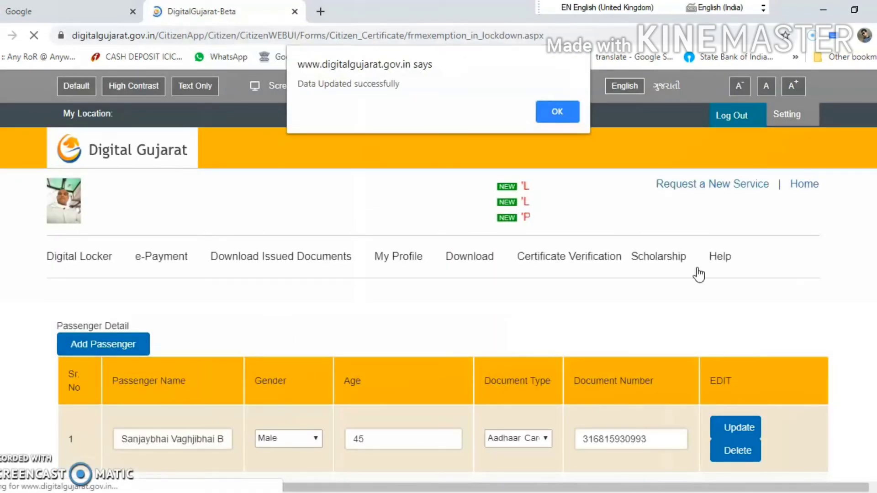
pyautogui.click(558, 114)
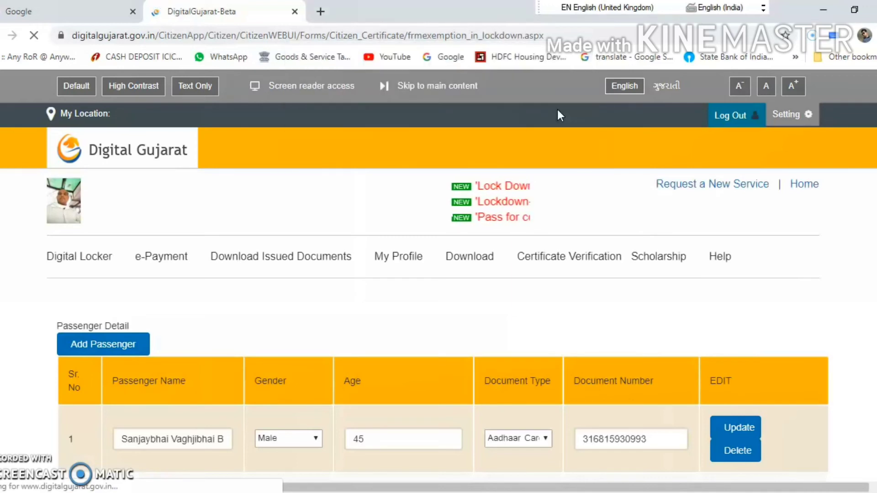
# Scroll down past the passenger table to reach the Document Attach step
pyautogui.scroll(-2, 558, 133)
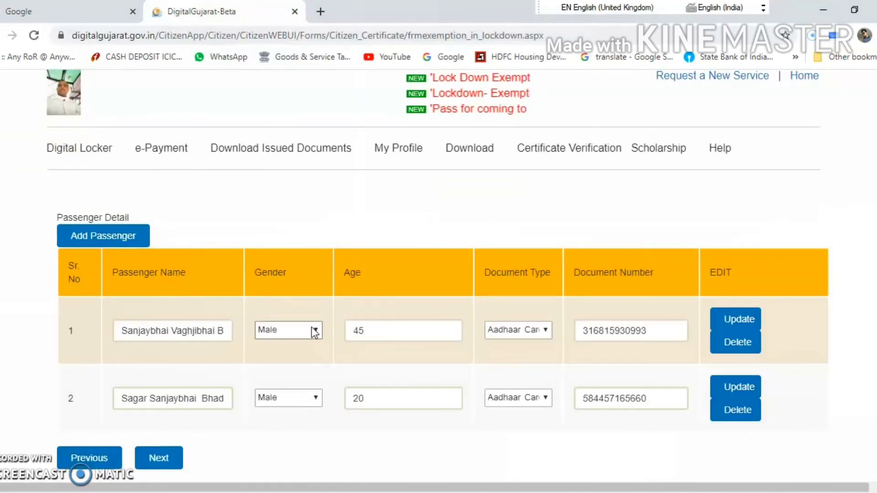
pyautogui.scroll(-1, 777, 461)
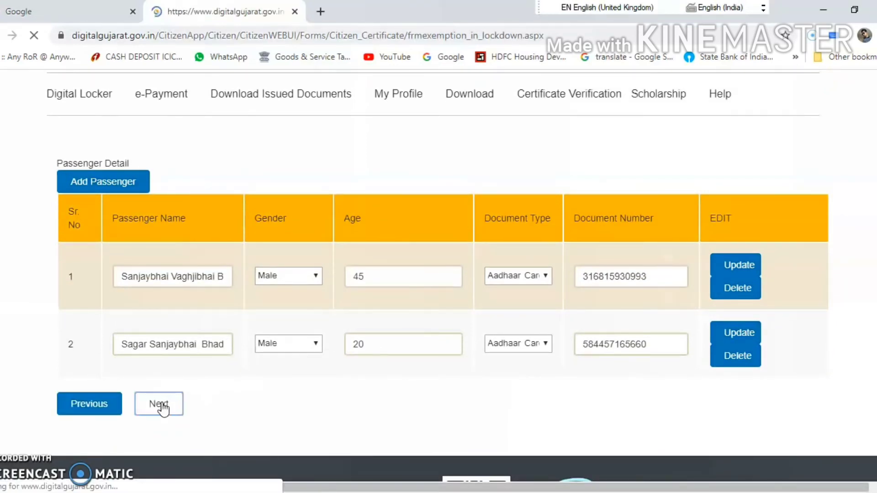
pyautogui.scroll(-3, 164, 409)
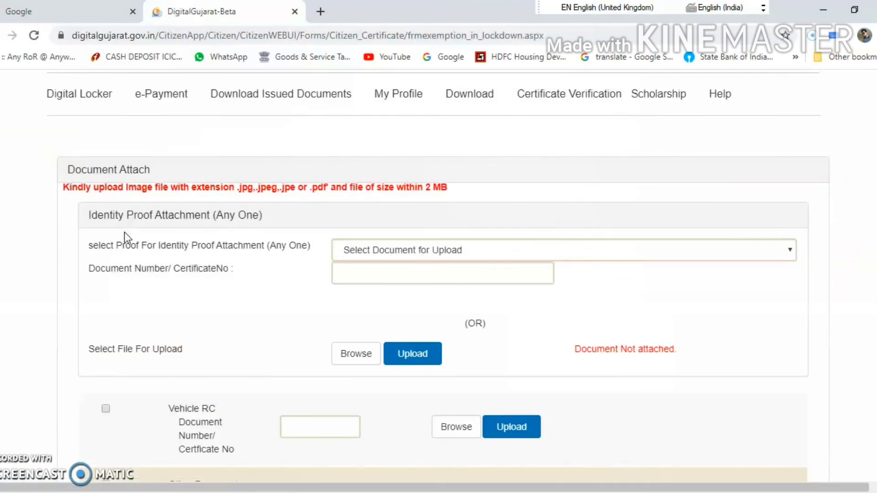
# Select 'Any Govt. issued Identification card' as the identity proof type, then switch to Word
pyautogui.tripleClick(154, 222)
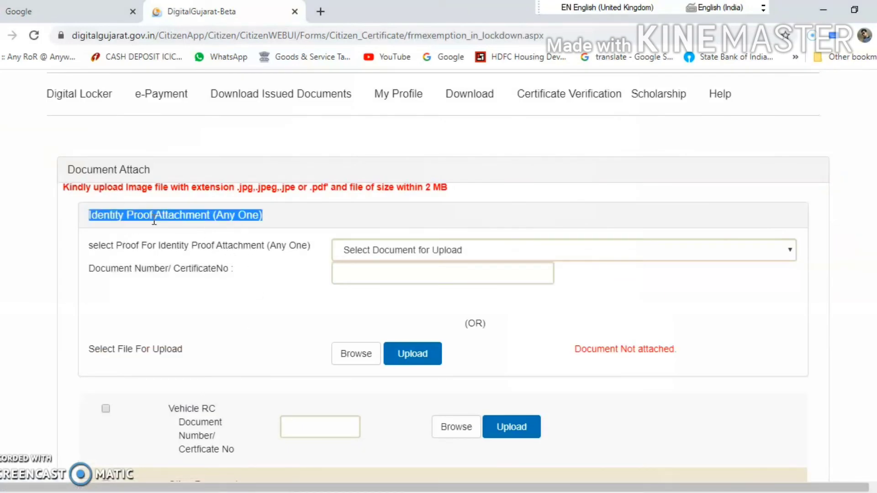
pyautogui.tripleClick(128, 242)
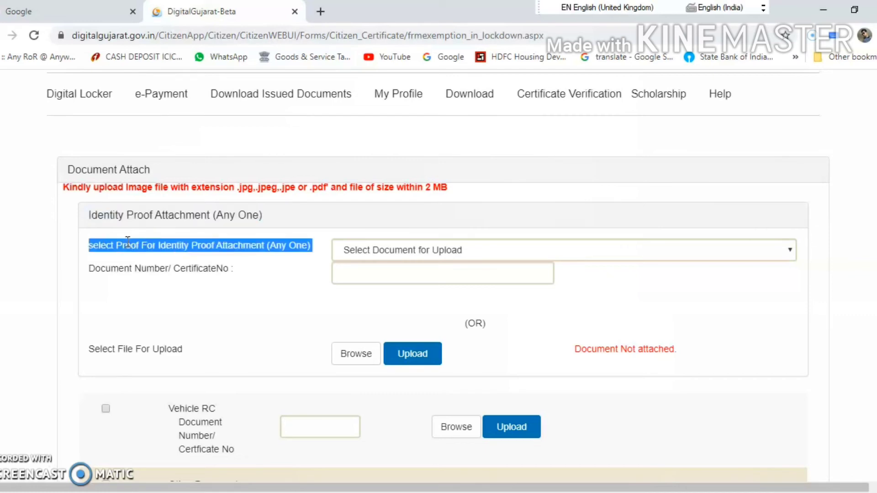
pyautogui.click(355, 251)
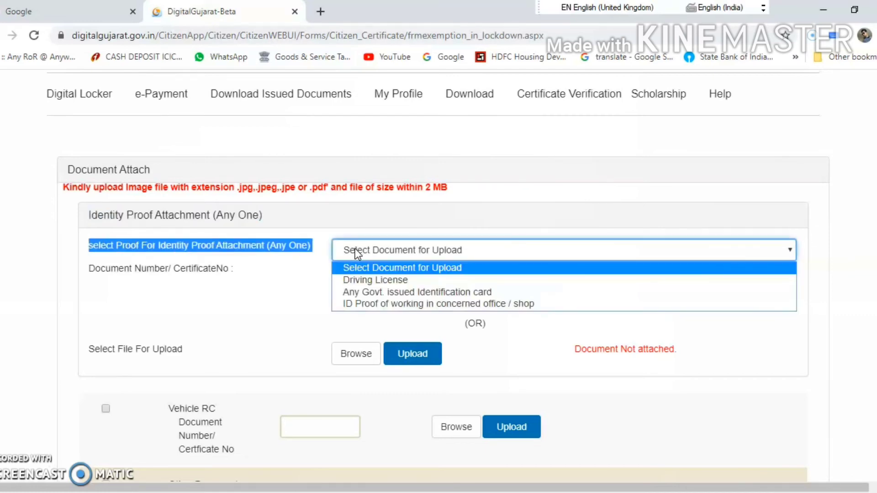
pyautogui.click(378, 295)
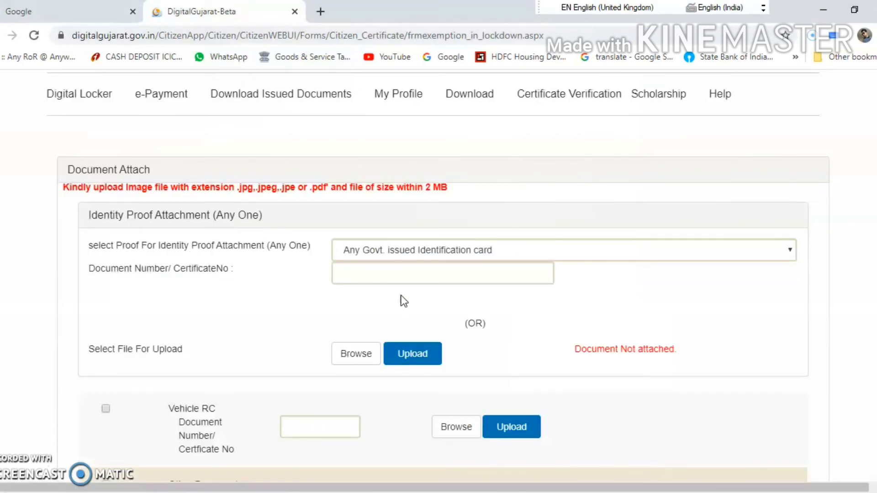
pyautogui.click(380, 275)
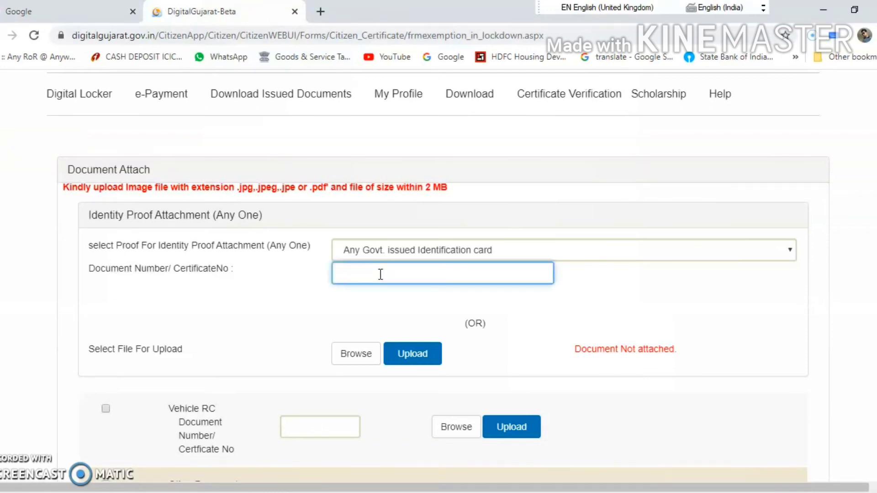
pyautogui.hotkey('alt', 'Tab')
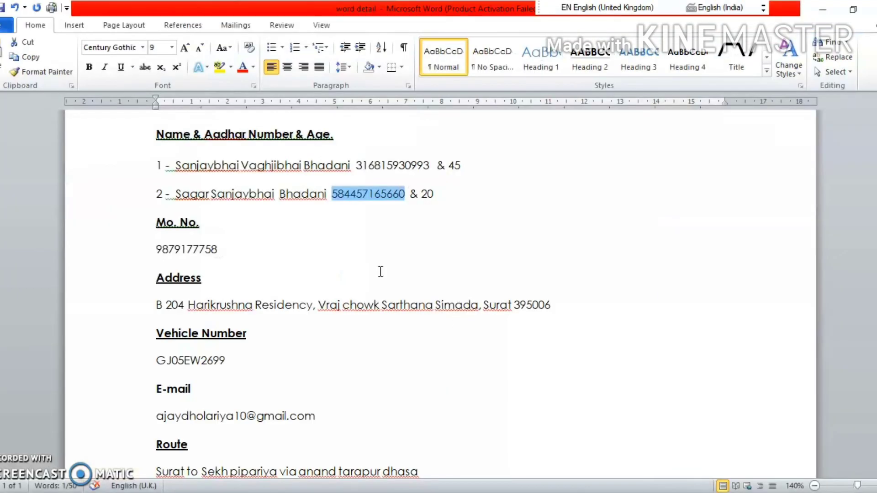
# Copy the first passenger's Aadhaar number from the Word document and return to Chrome
pyautogui.click(359, 164)
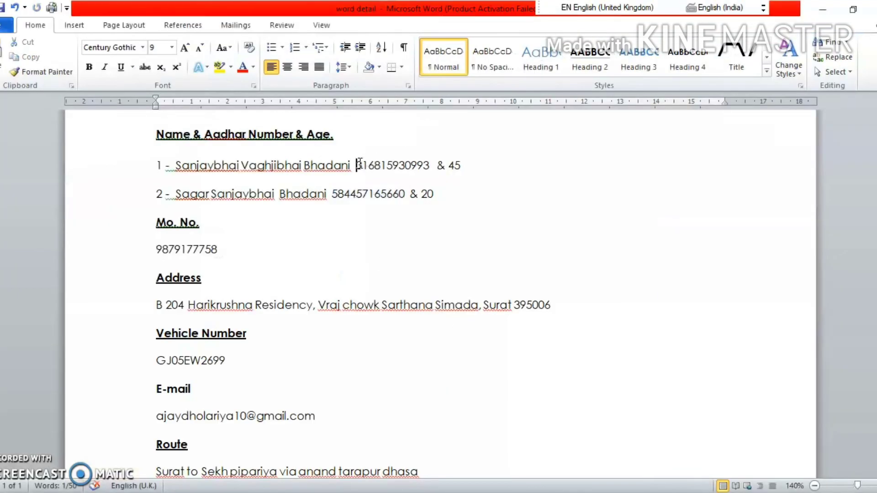
pyautogui.hotkey('ctrl', 'shift', 'Right')
pyautogui.hotkey('ctrl', 'shift', 'Right')
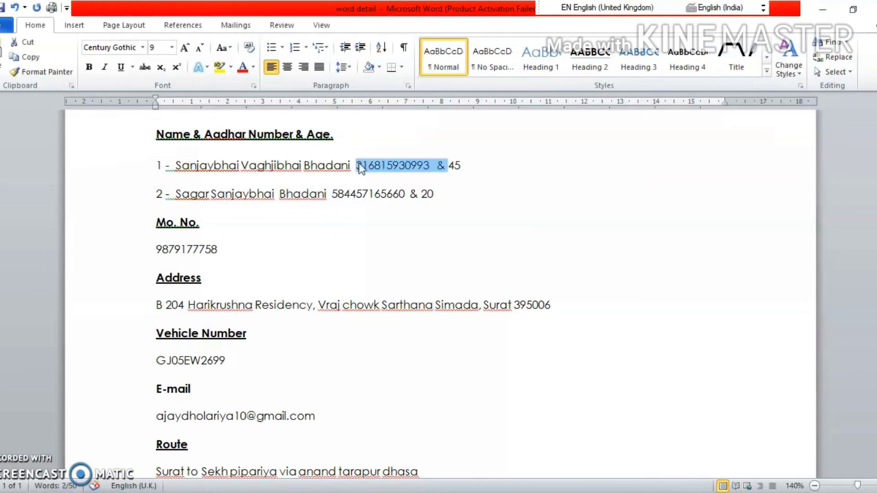
pyautogui.click(359, 164)
pyautogui.hotkey('ctrl', 'shift', 'Right')
pyautogui.hotkey('alt', 'Tab')
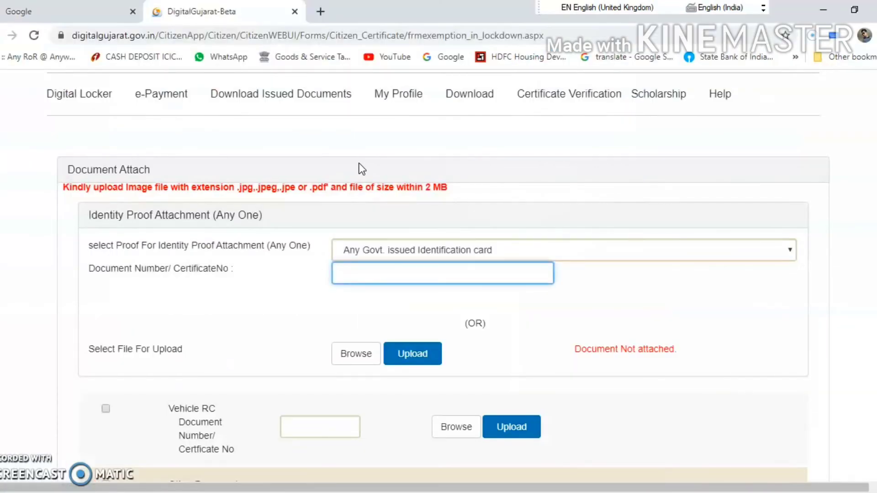
# Paste the Aadhaar number as proof number and upload the first passenger's Aadhaar PDF
pyautogui.hotkey('ctrl', 'v')
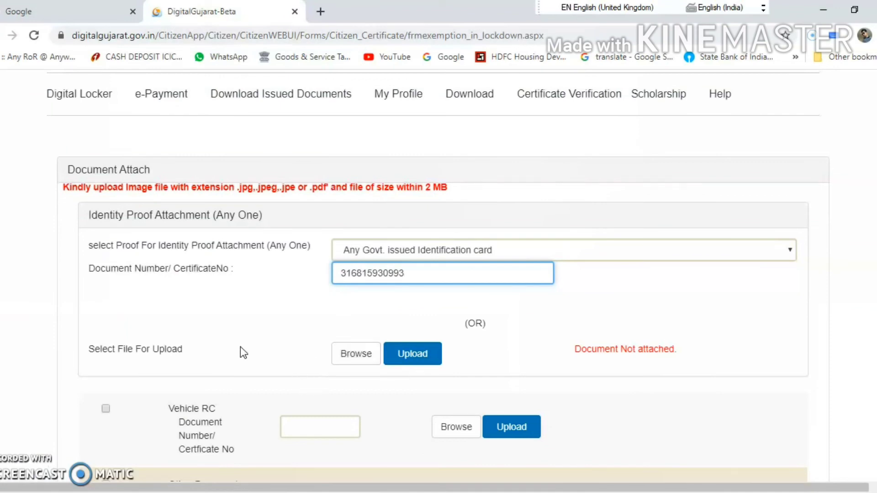
pyautogui.doubleClick(135, 347)
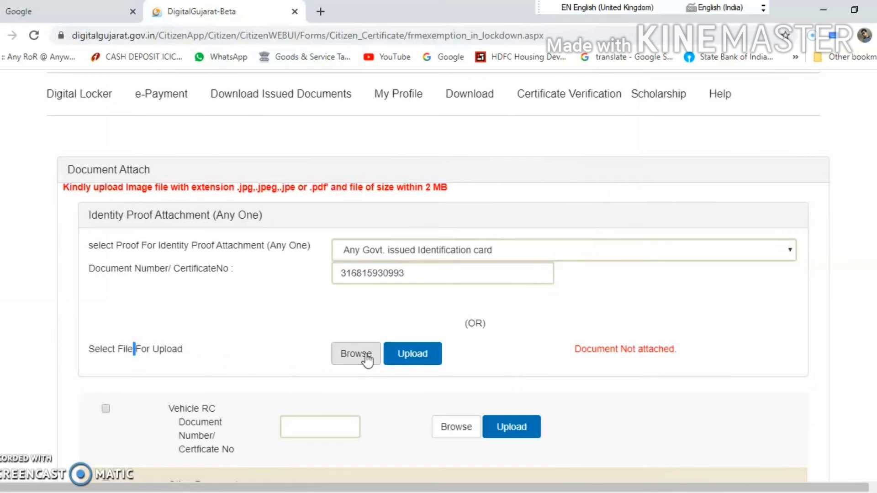
pyautogui.click(344, 352)
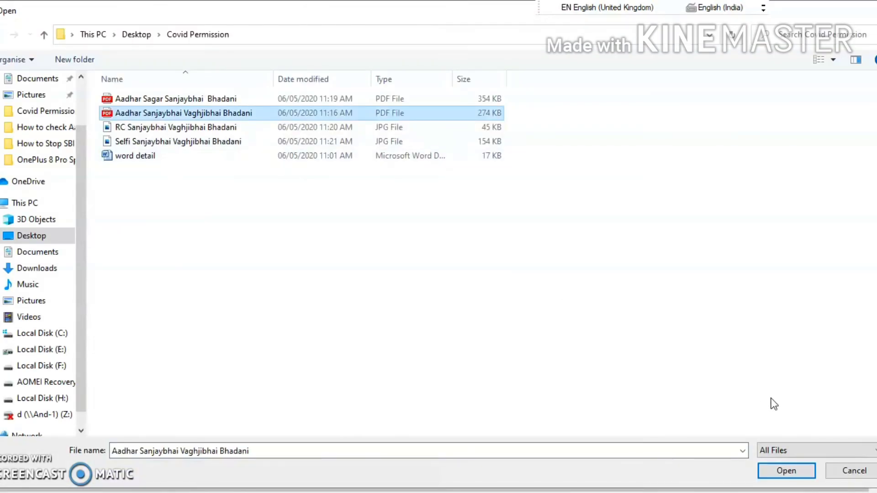
pyautogui.click(786, 471)
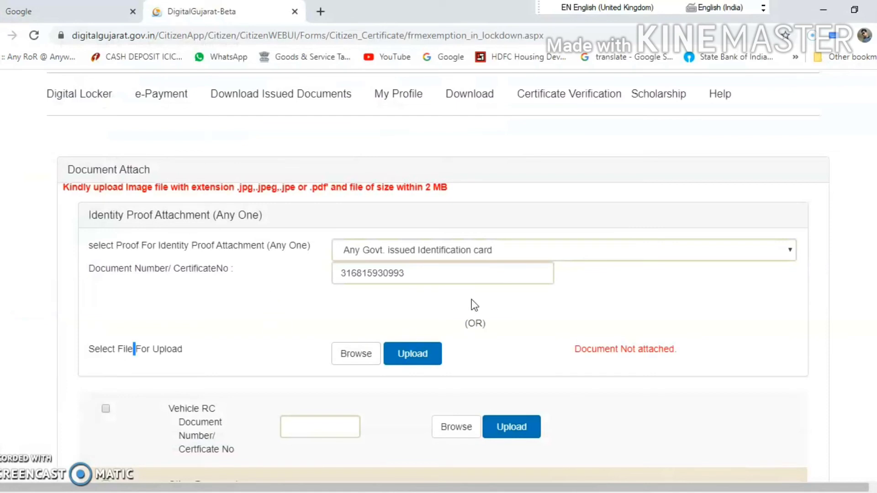
pyautogui.click(417, 358)
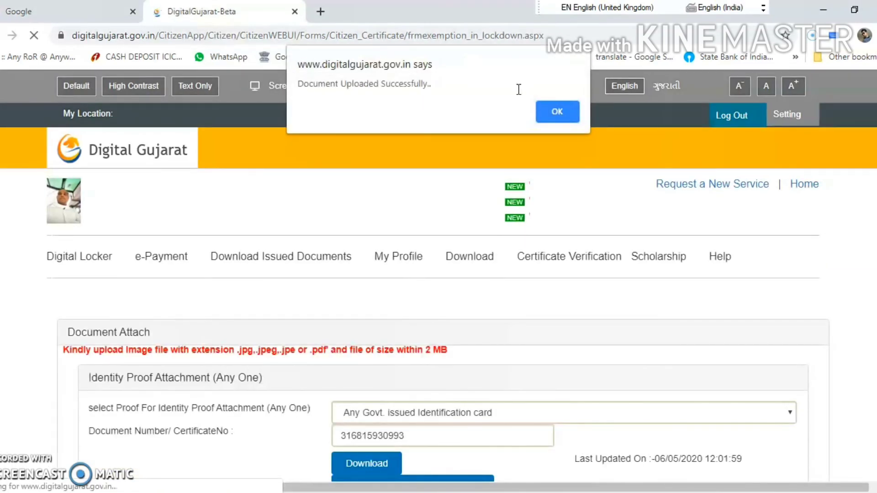
pyautogui.click(558, 113)
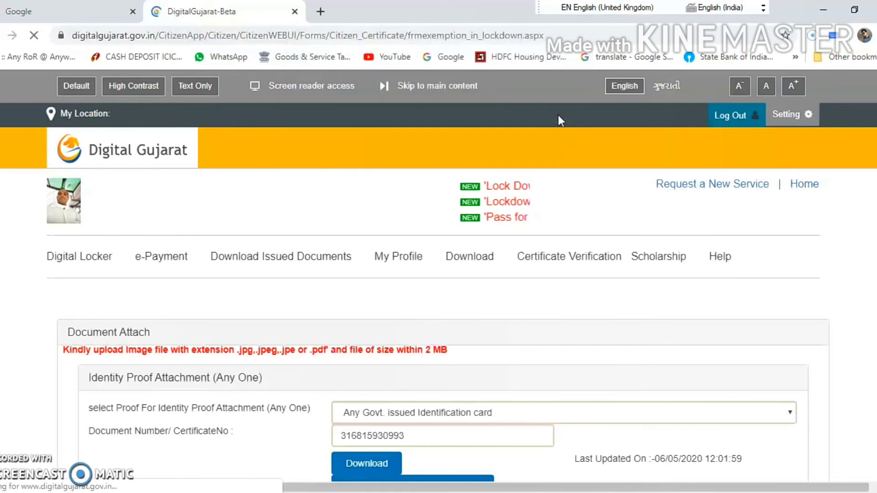
pyautogui.scroll(-4, 642, 332)
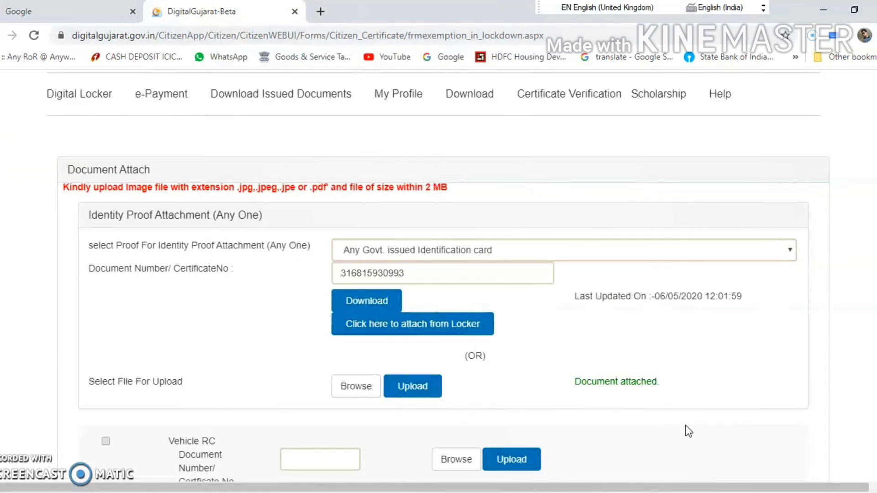
pyautogui.tripleClick(619, 383)
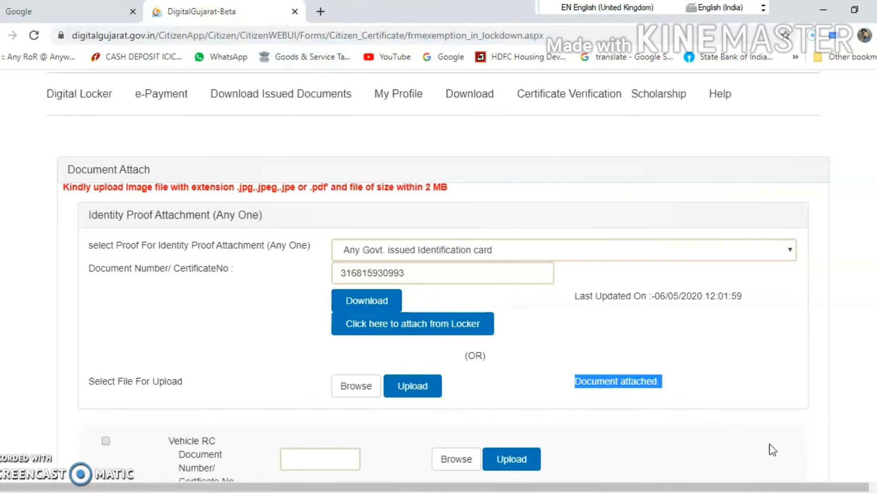
pyautogui.scroll(-5, 690, 419)
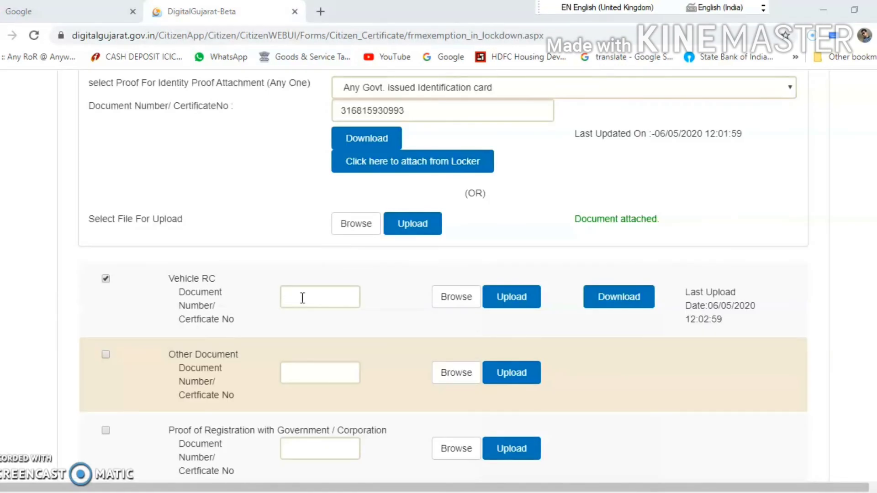
pyautogui.click(304, 298)
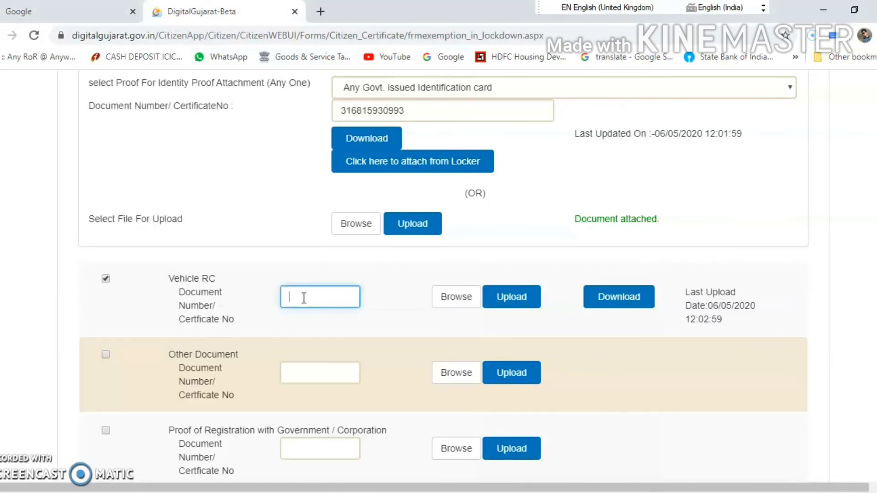
pyautogui.hotkey('ctrl', 'v')
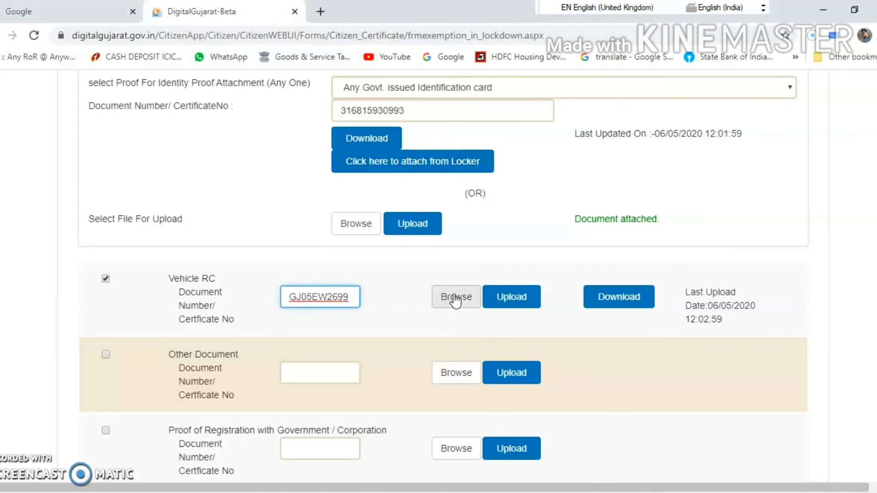
pyautogui.click(455, 299)
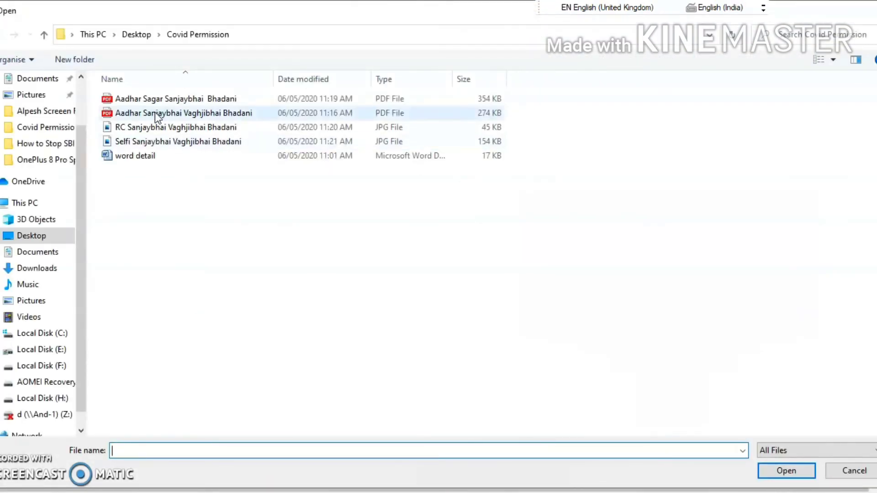
pyautogui.click(164, 131)
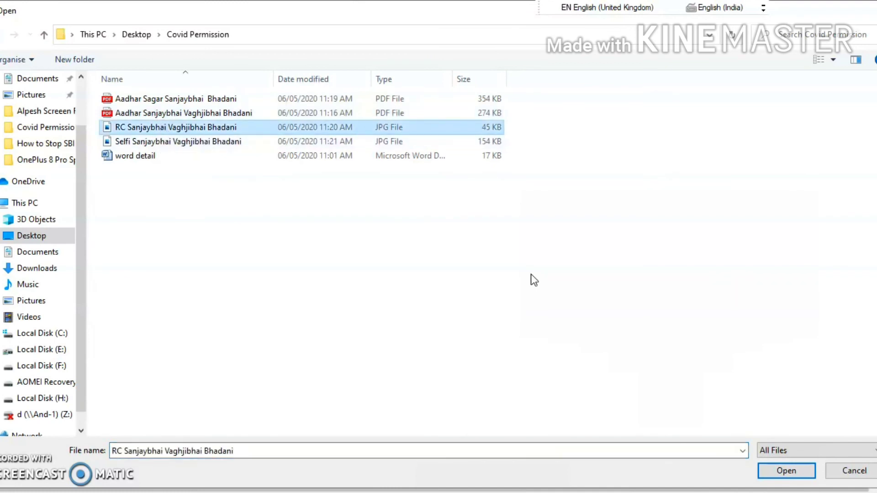
pyautogui.click(780, 470)
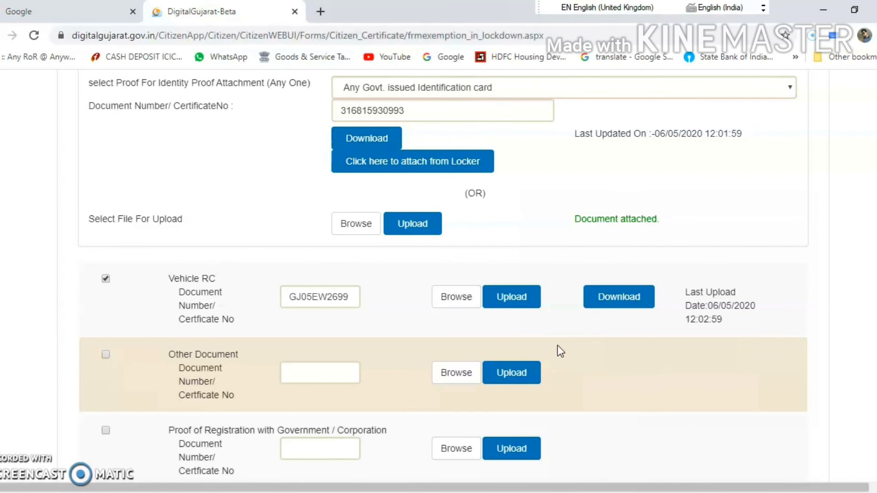
pyautogui.click(511, 297)
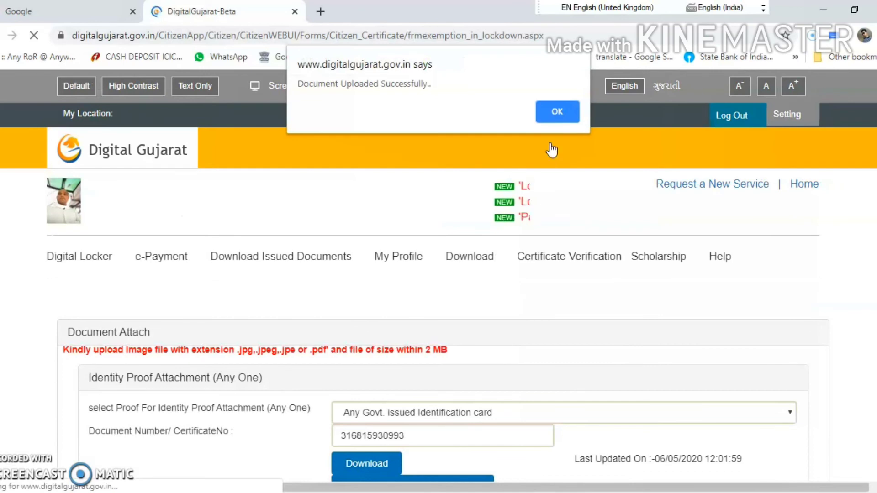
pyautogui.click(557, 112)
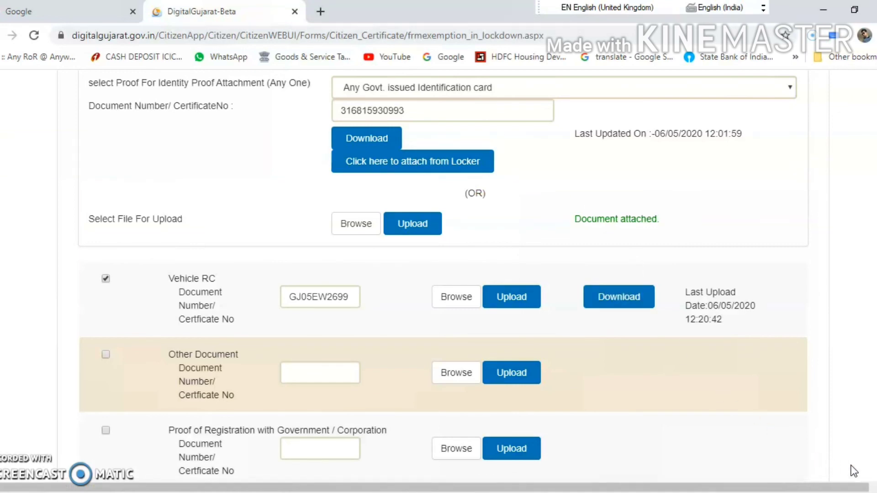
# Review the optional Other Document entry and its document number field on the Document Attach page
pyautogui.scroll(-3, 443, 273)
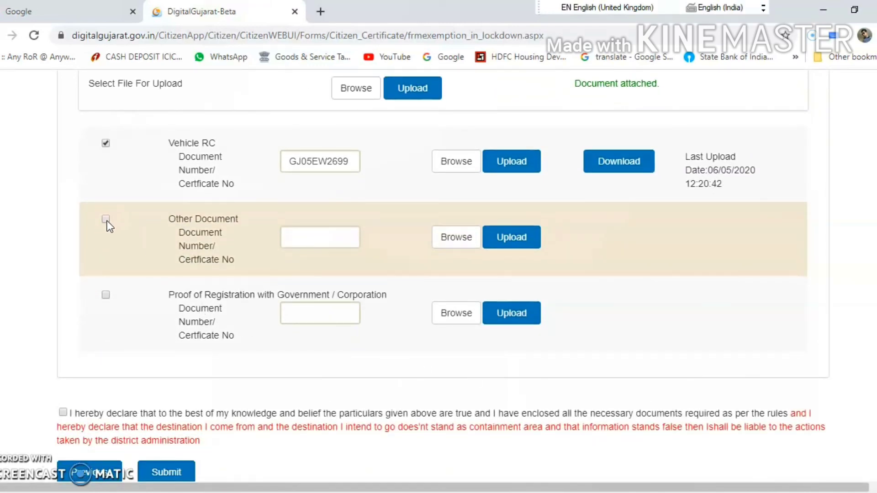
pyautogui.tripleClick(181, 220)
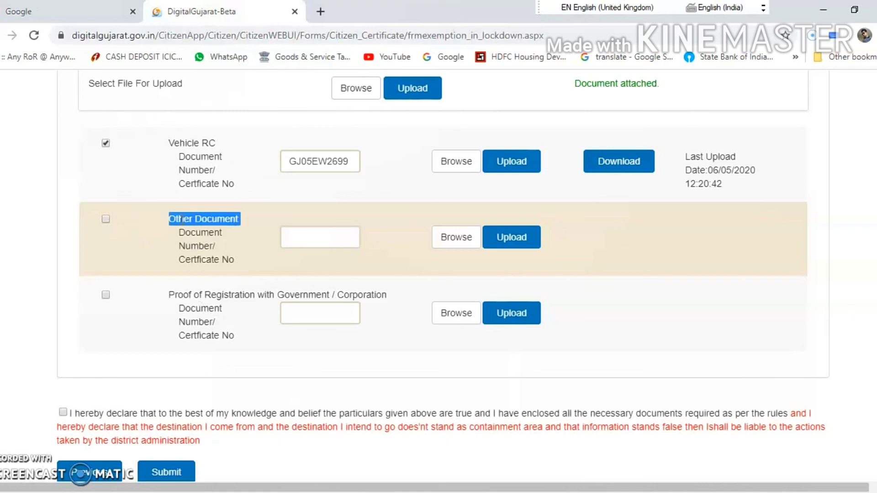
pyautogui.doubleClick(197, 245)
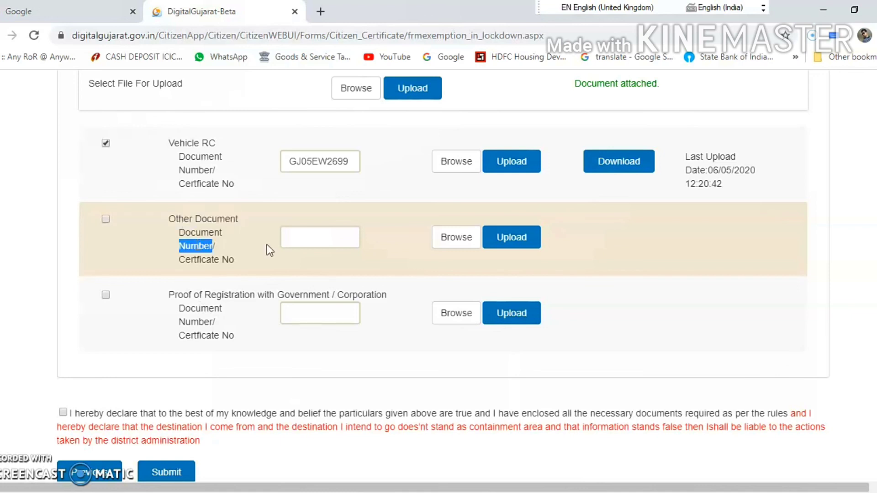
pyautogui.click(300, 236)
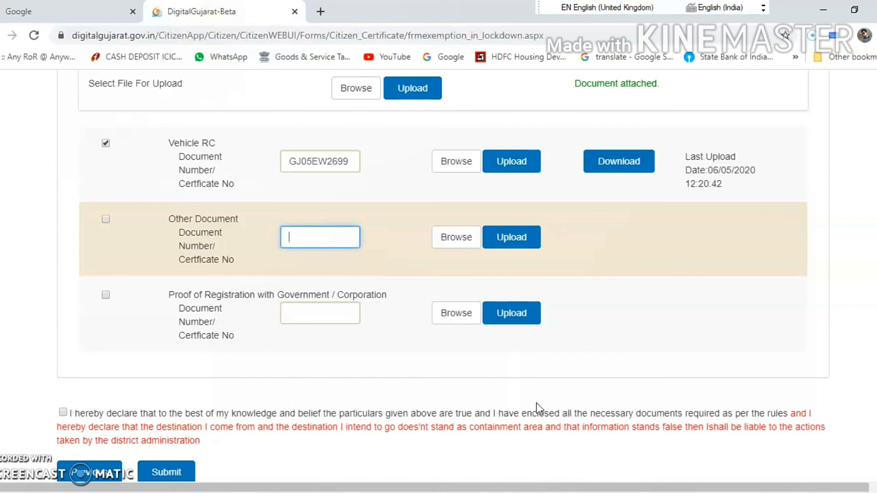
pyautogui.scroll(-3, 308, 372)
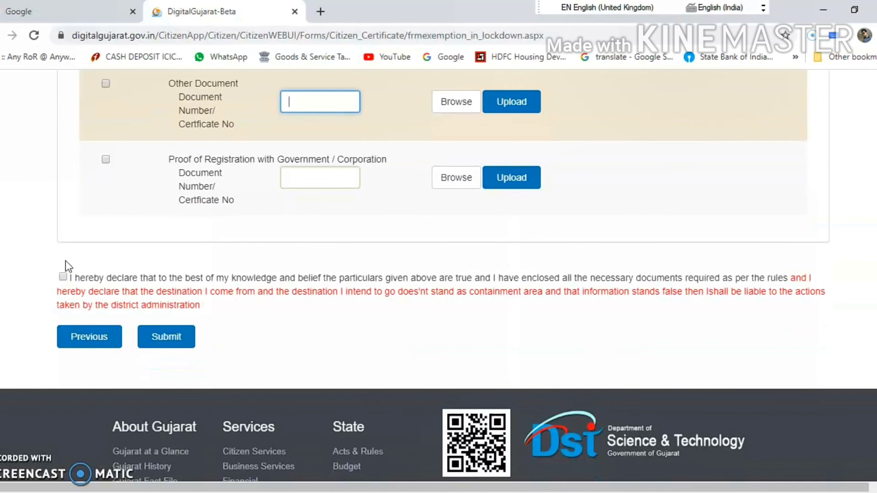
# Accept the true-particulars declaration, submit the application, and dismiss the Data Updated confirmation
pyautogui.click(64, 276)
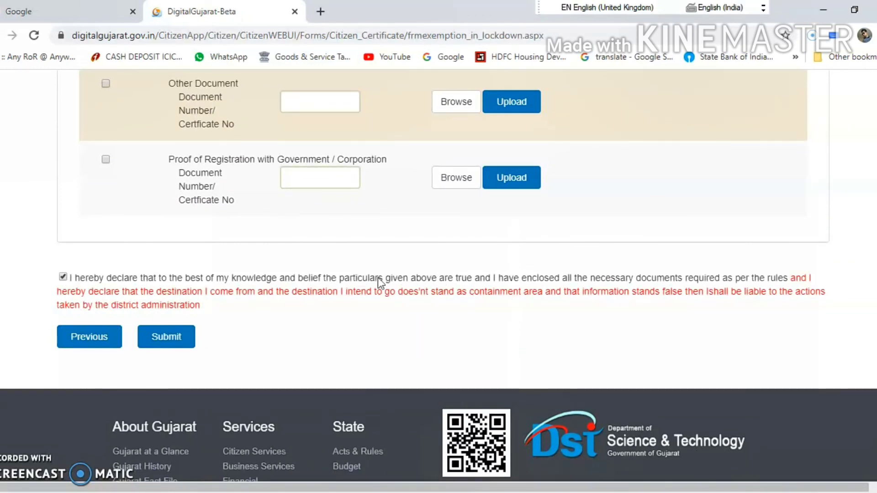
pyautogui.click(161, 339)
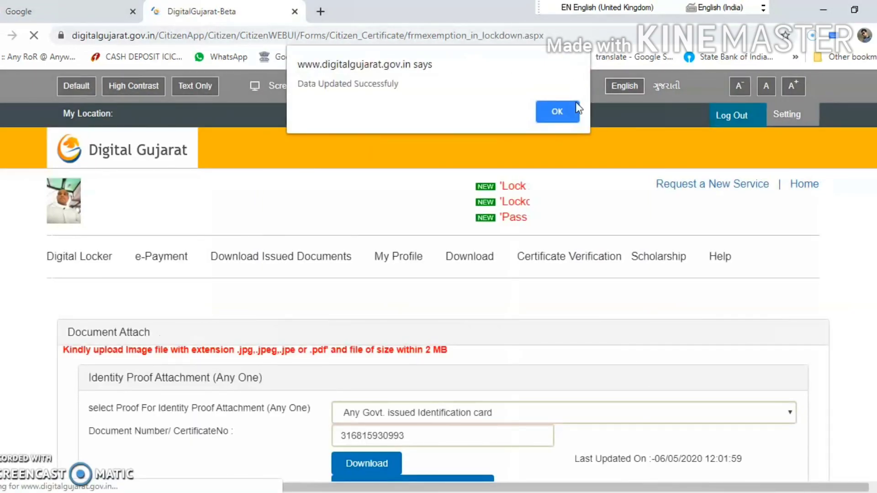
pyautogui.click(555, 113)
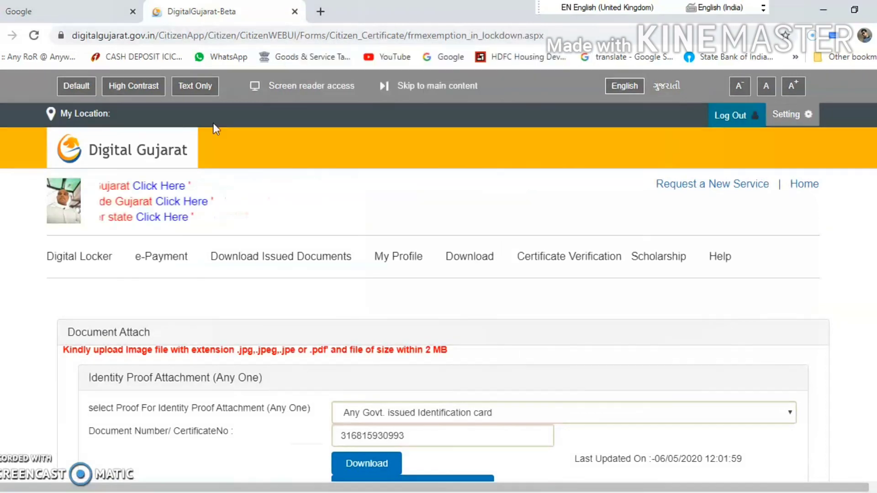
# Return home and check the request is assigned to Mamlatdar Office, Surat City, Puna Area
pyautogui.click(805, 187)
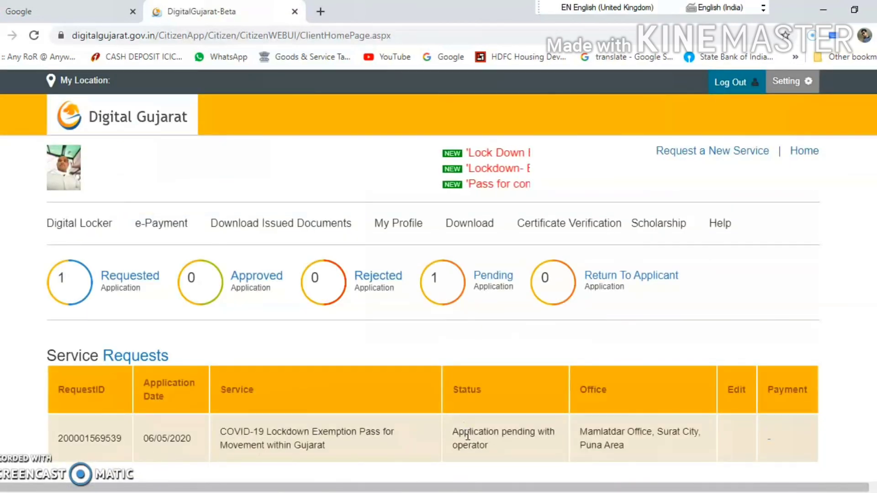
pyautogui.doubleClick(590, 389)
pyautogui.tripleClick(615, 442)
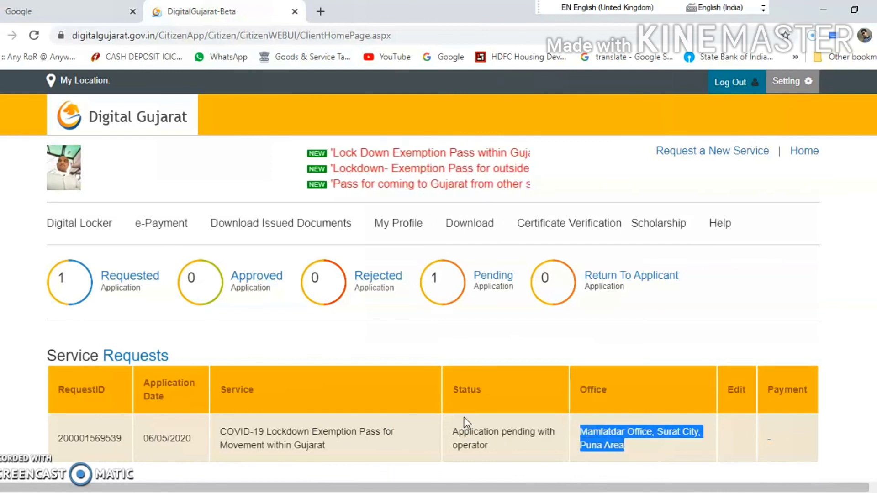
# Confirm the request's Status column reads 'Application pending with operator'
pyautogui.doubleClick(464, 390)
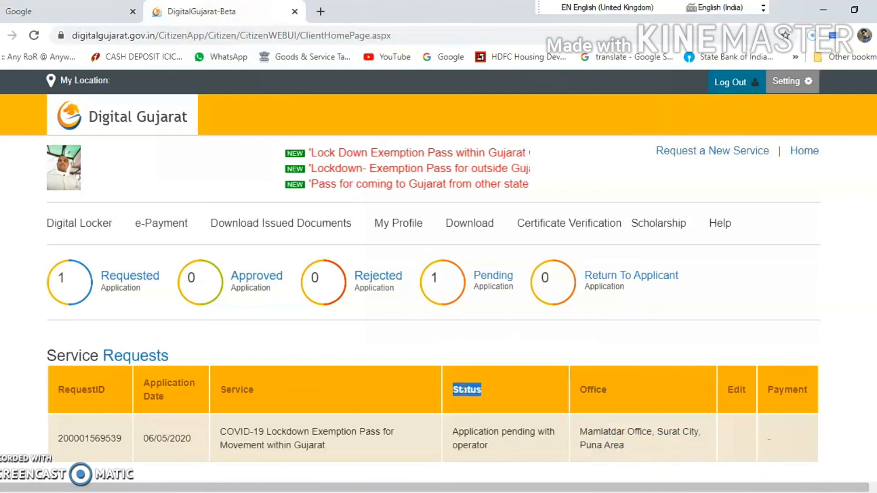
pyautogui.tripleClick(458, 431)
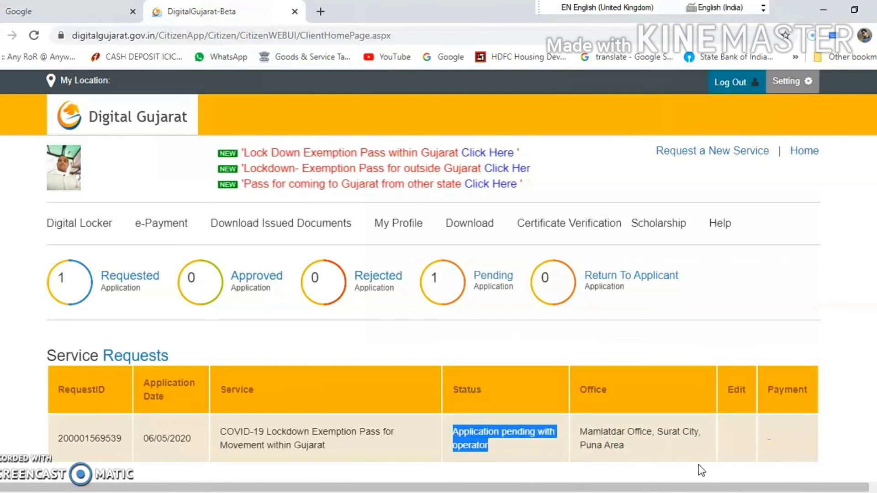
pyautogui.scroll(-2, 438, 274)
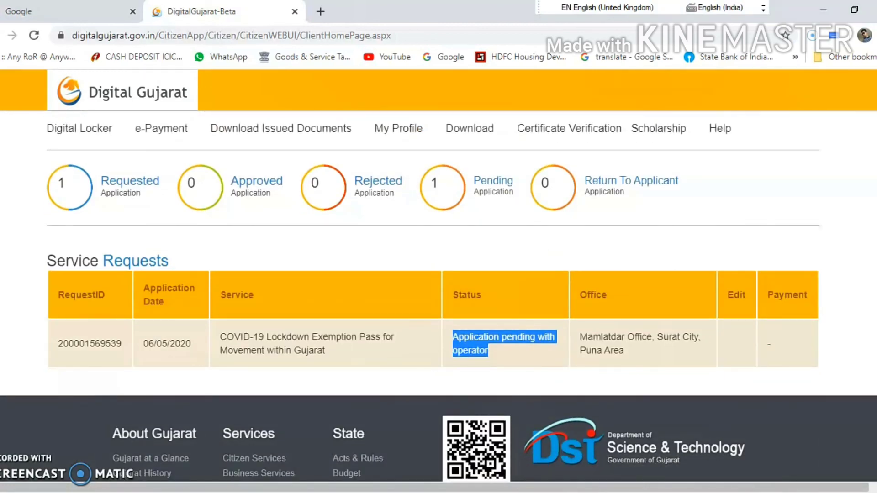
pyautogui.scroll(2, 438, 274)
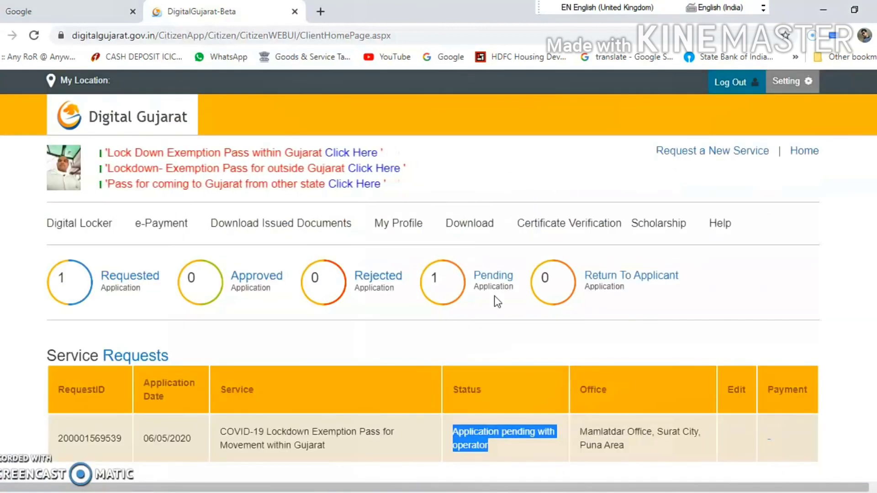